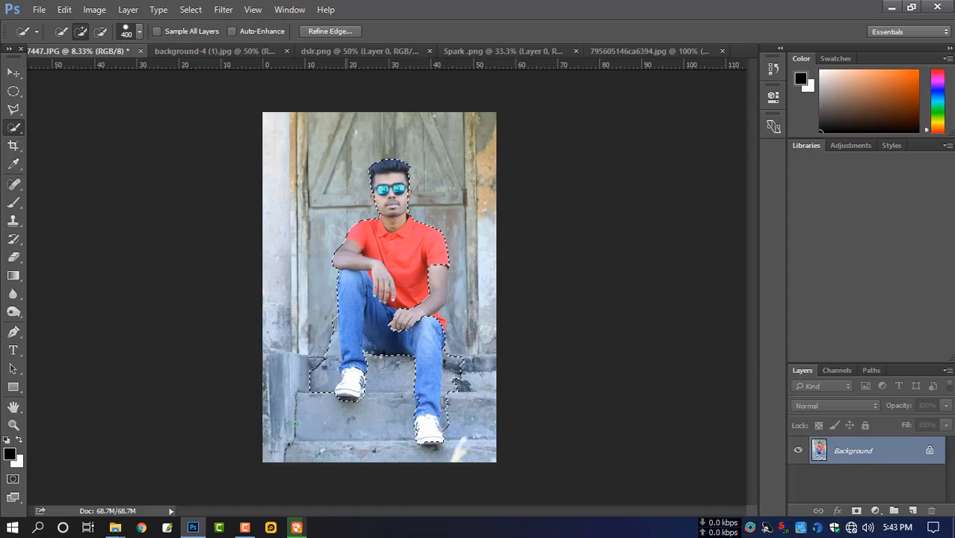
Subtract the wall and stone step around the raised leg and its shoe from the Quick Selection, reducing the brush size to 125.
{"action": "scroll", "coordinate": [378, 338], "scroll_direction": "up", "scroll_amount": 3}
{"action": "key", "text": "alt"}
{"action": "left_click", "coordinate": [271, 406], "text": "alt"}
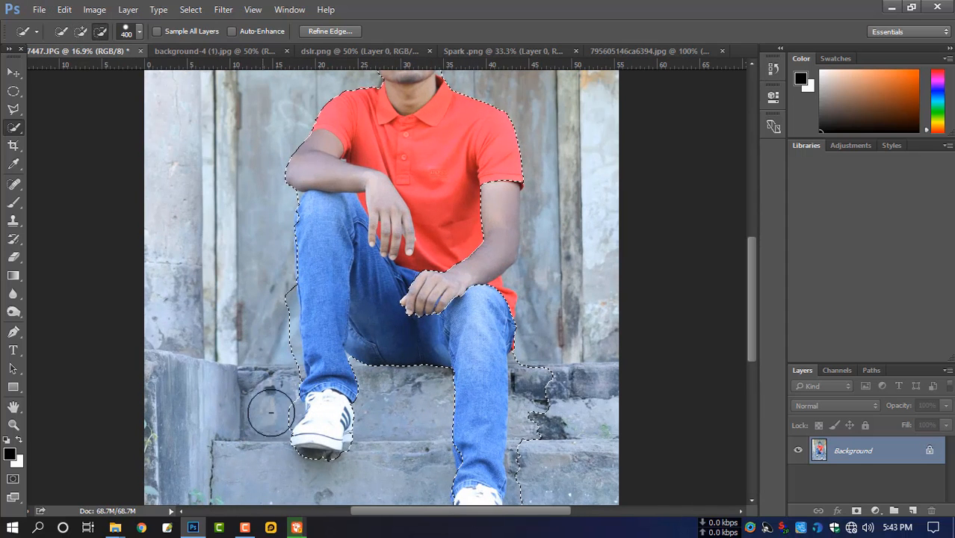
{"action": "key", "text": "bracketleft"}
{"action": "key", "text": "alt"}
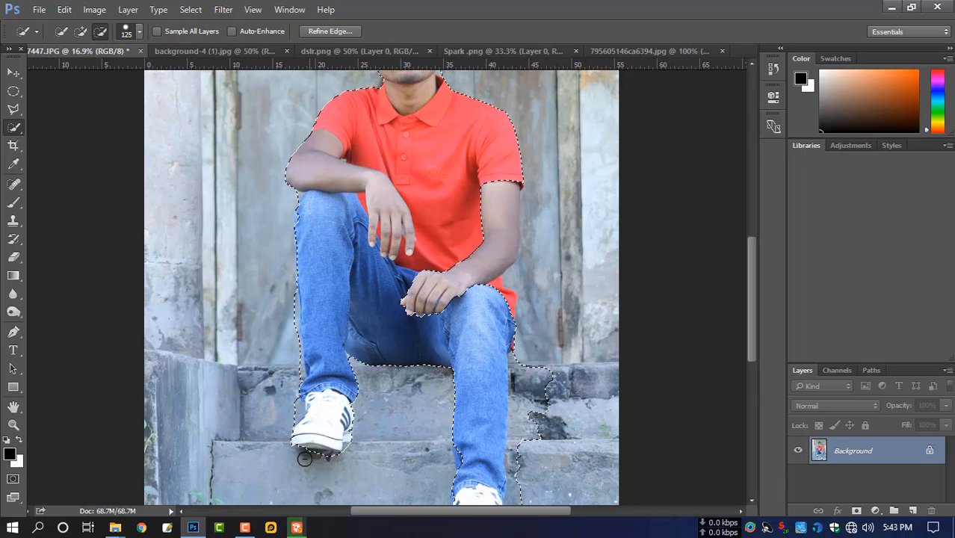
{"action": "left_click_drag", "start_coordinate": [302, 459], "coordinate": [343, 459]}
Remove the stone area beside the lower leg from the selection and add the missing forearm and hand resting on the knee.
{"action": "scroll", "coordinate": [509, 404], "scroll_direction": "down", "scroll_amount": 1}
{"action": "mouse_move", "coordinate": [520, 448]}
{"action": "left_mouse_down"}
{"action": "mouse_move", "coordinate": [525, 306]}
{"action": "mouse_move", "coordinate": [523, 464]}
{"action": "mouse_move", "coordinate": [513, 468]}
{"action": "mouse_move", "coordinate": [514, 424]}
{"action": "left_mouse_up"}
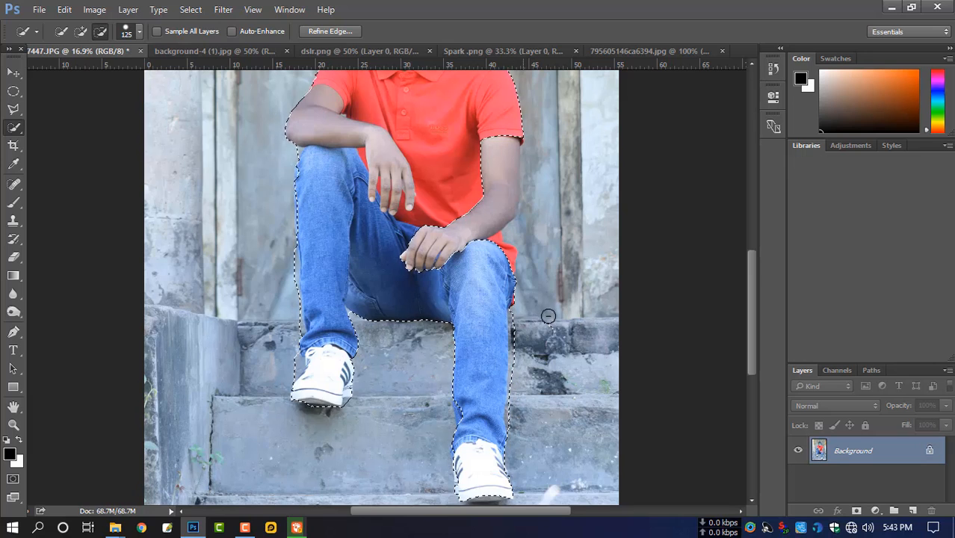
{"action": "mouse_move", "coordinate": [422, 259]}
{"action": "left_mouse_down"}
{"action": "mouse_move", "coordinate": [498, 188]}
{"action": "mouse_move", "coordinate": [515, 138]}
{"action": "left_mouse_up"}
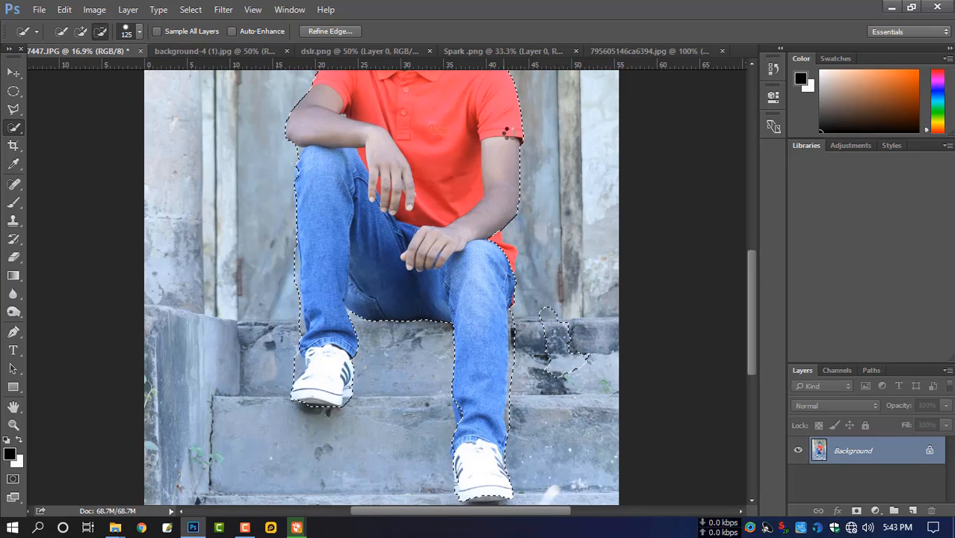
{"action": "mouse_move", "coordinate": [550, 329]}
{"action": "left_mouse_down"}
{"action": "mouse_move", "coordinate": [556, 317]}
{"action": "mouse_move", "coordinate": [569, 374]}
{"action": "left_mouse_up"}
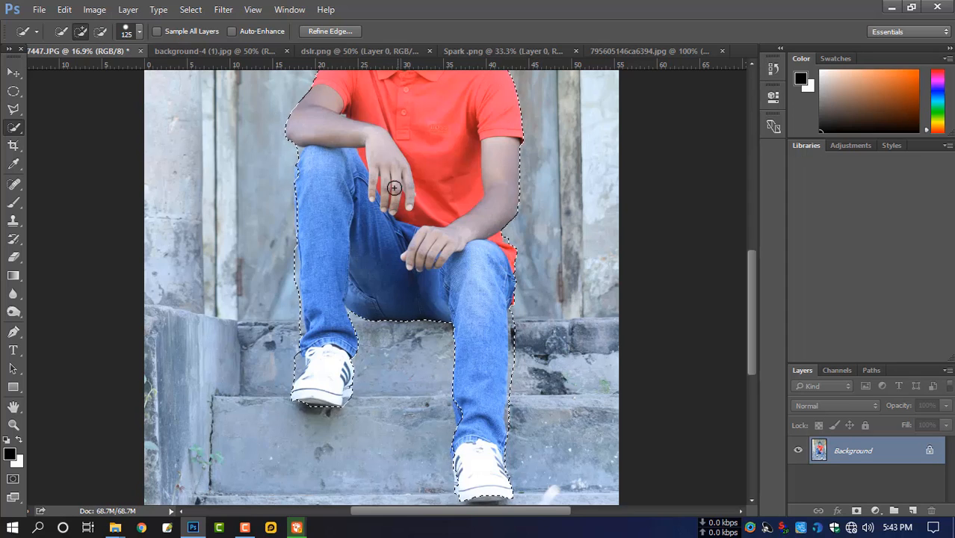
Add the man's right ear to the selection with the brush size reduced to 60.
{"action": "scroll", "coordinate": [404, 202], "scroll_direction": "up", "scroll_amount": 6}
{"action": "scroll", "coordinate": [453, 181], "scroll_direction": "up", "scroll_amount": 3}
{"action": "scroll", "coordinate": [400, 220], "scroll_direction": "up", "scroll_amount": 2}
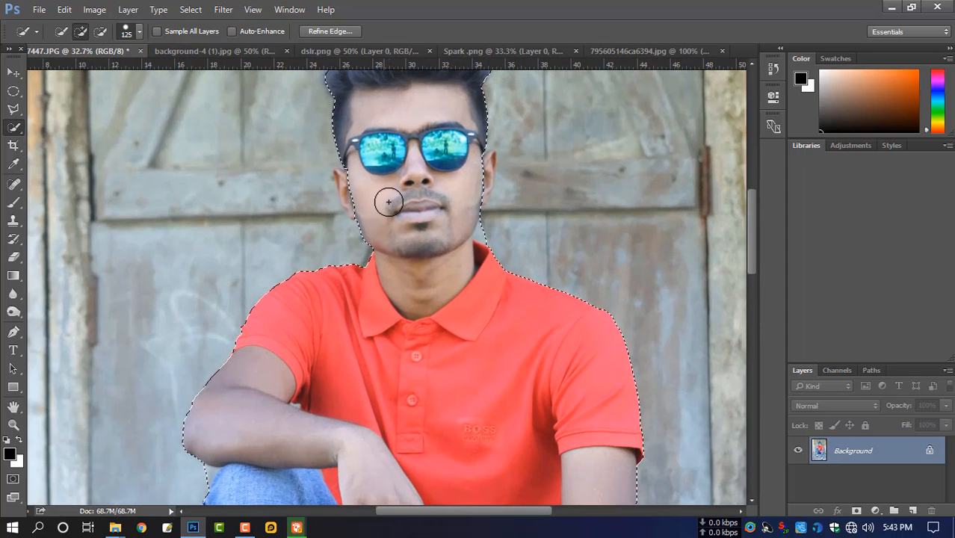
{"action": "key", "text": "bracketleft"}
{"action": "key", "text": "bracketleft"}
{"action": "key", "text": "bracketleft"}
{"action": "key", "text": "bracketleft"}
{"action": "key", "text": "bracketleft"}
{"action": "left_click_drag", "start_coordinate": [354, 207], "coordinate": [342, 178]}
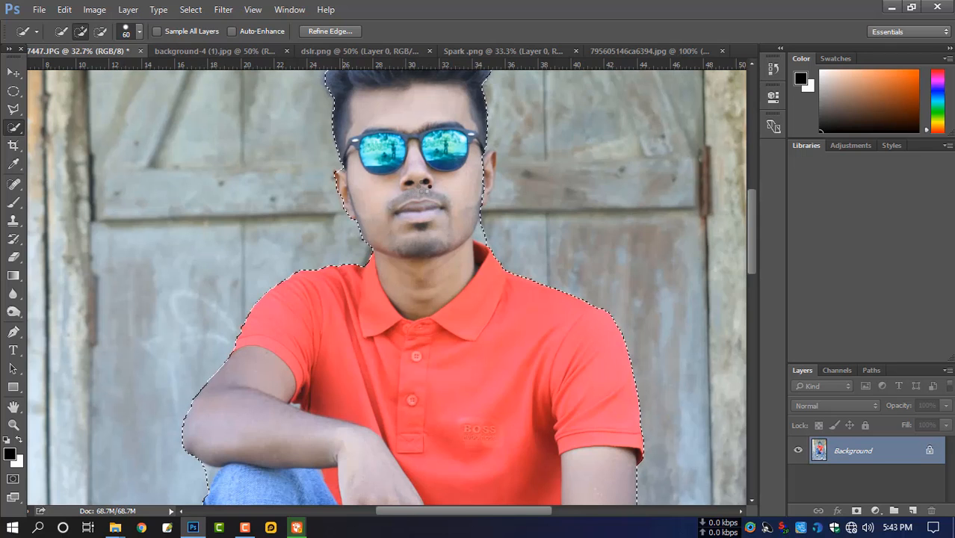
Add the man's left ear to the selection and subtract the door area that spills over beside it.
{"action": "left_click_drag", "start_coordinate": [483, 181], "coordinate": [502, 192]}
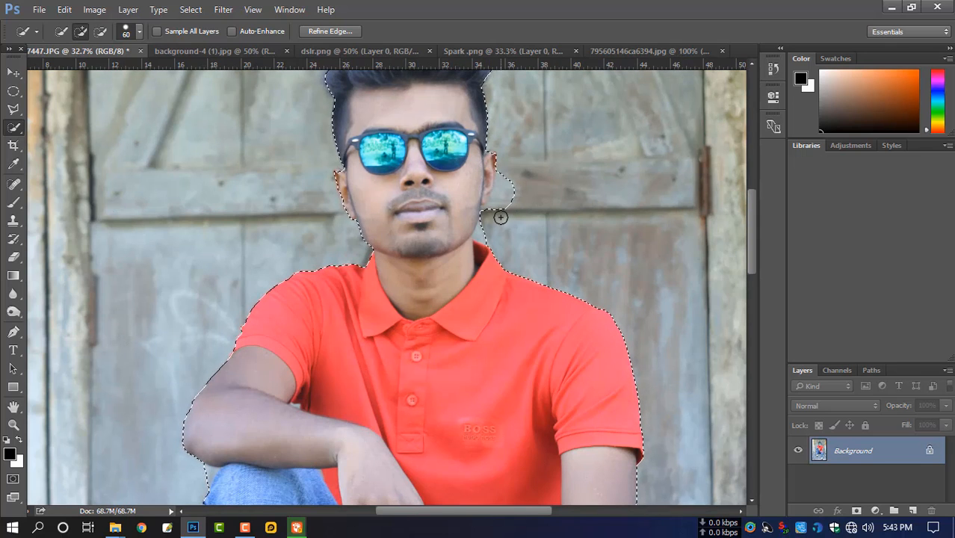
{"action": "left_click", "coordinate": [509, 181], "text": "alt"}
{"action": "scroll", "coordinate": [490, 176], "scroll_direction": "up", "scroll_amount": 1}
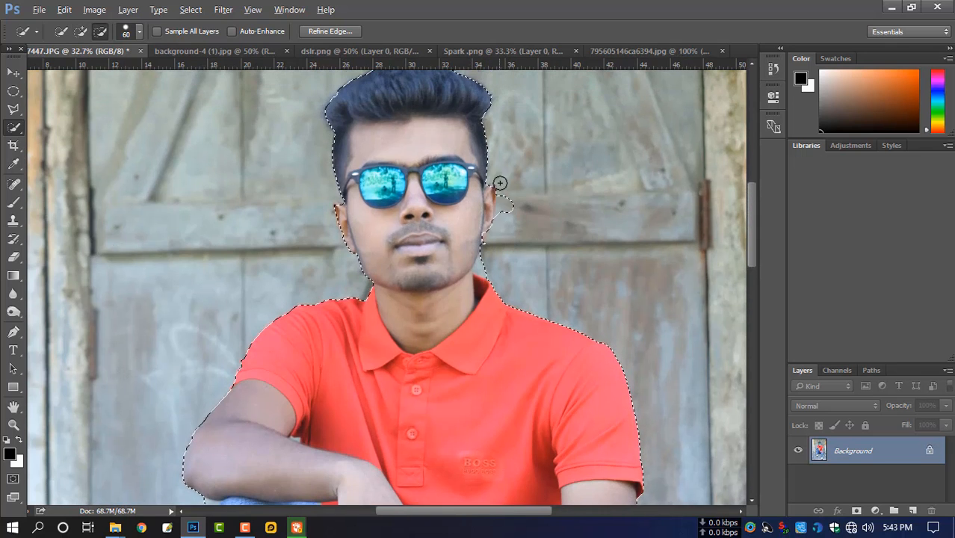
{"action": "left_click", "coordinate": [506, 207], "text": "alt"}
{"action": "left_click", "coordinate": [514, 202], "text": "alt"}
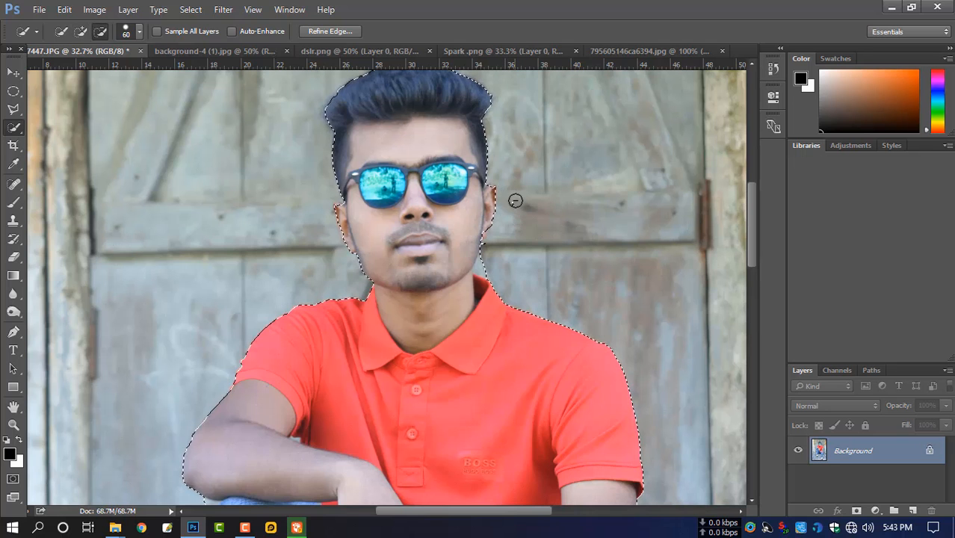
{"action": "scroll", "coordinate": [452, 195], "scroll_direction": "up", "scroll_amount": 1}
With the Polygonal Lasso, subtract the background gap between the left jaw and shirt collar, and add the left ear's missing edge.
{"action": "left_click", "coordinate": [16, 110]}
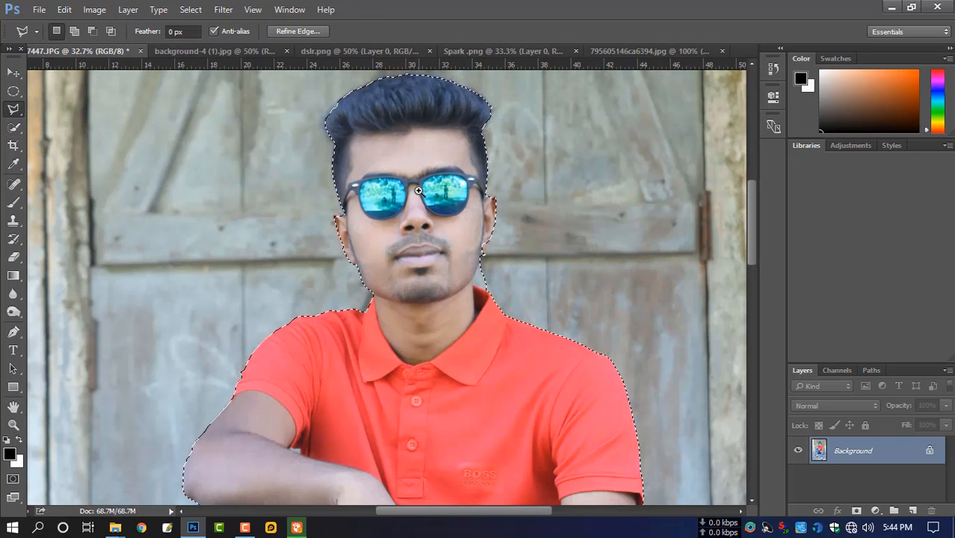
{"action": "left_click", "coordinate": [419, 188], "text": "ctrl"}
{"action": "left_click", "coordinate": [419, 211], "text": "ctrl"}
{"action": "left_click_drag", "start_coordinate": [490, 178], "coordinate": [489, 216]}
{"action": "left_click", "coordinate": [243, 272], "text": "shift"}
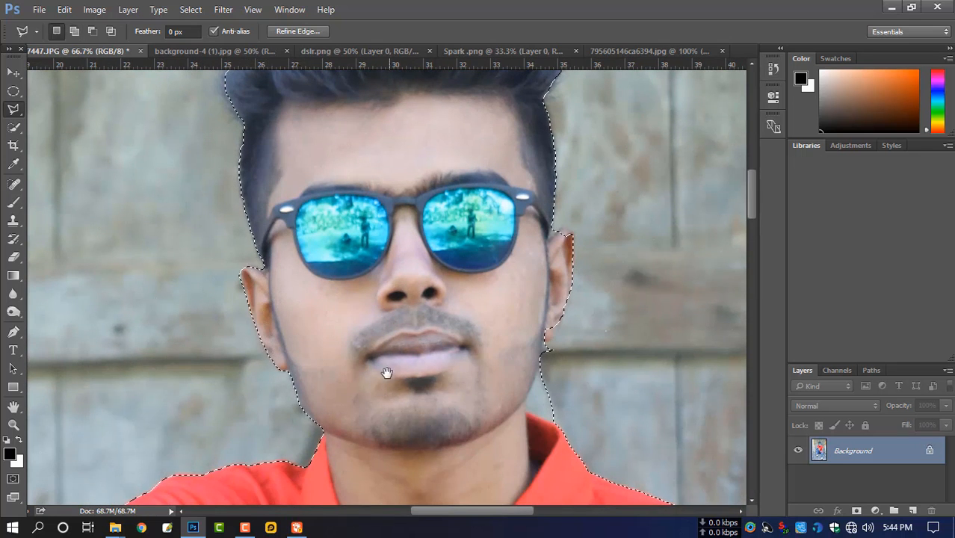
{"action": "left_click_drag", "start_coordinate": [390, 366], "coordinate": [374, 280]}
{"action": "key", "text": "alt"}
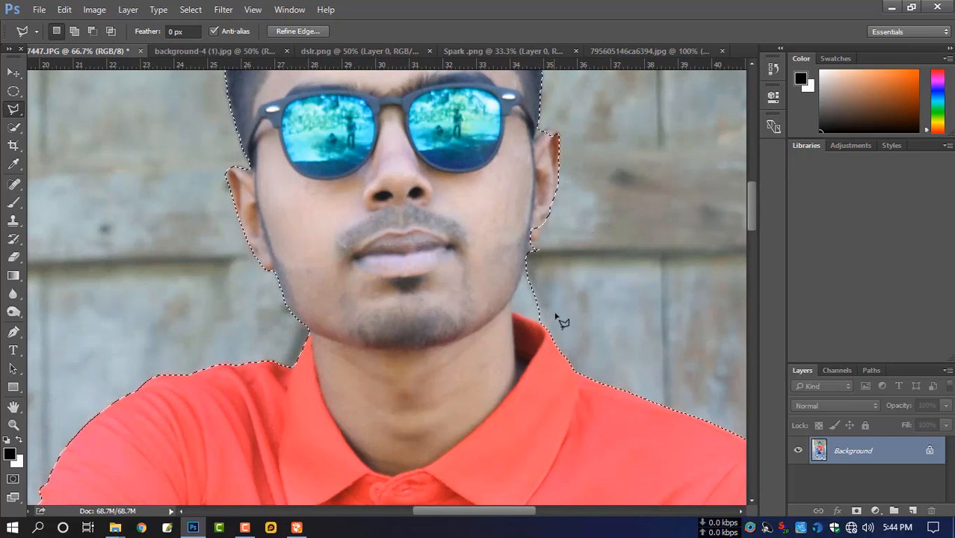
{"action": "left_click", "coordinate": [594, 367]}
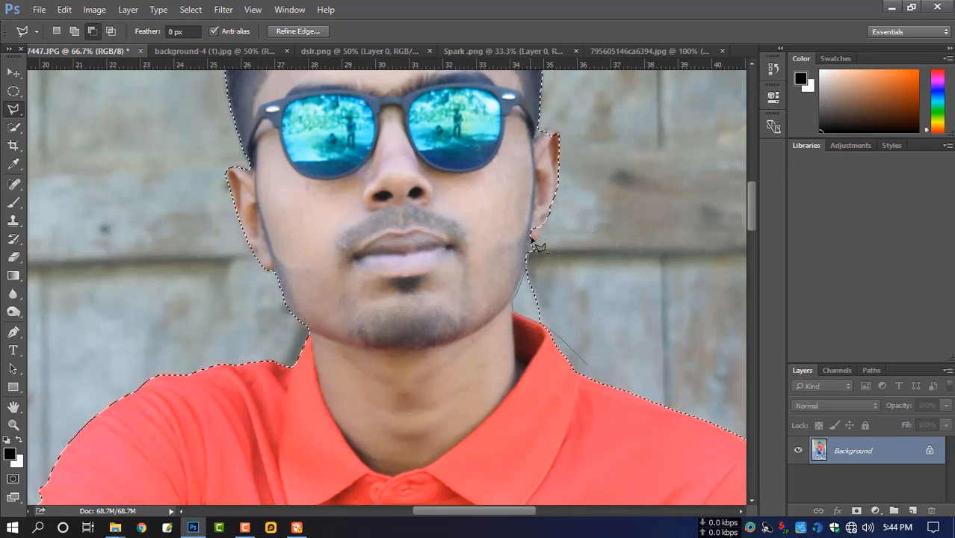
{"action": "left_click", "coordinate": [563, 208]}
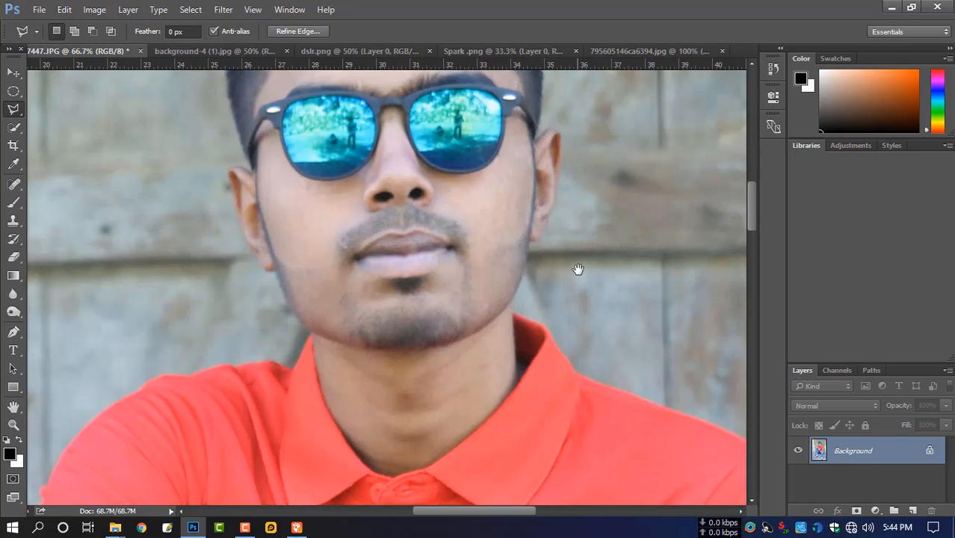
{"action": "scroll", "coordinate": [576, 269], "scroll_direction": "up", "scroll_amount": 3}
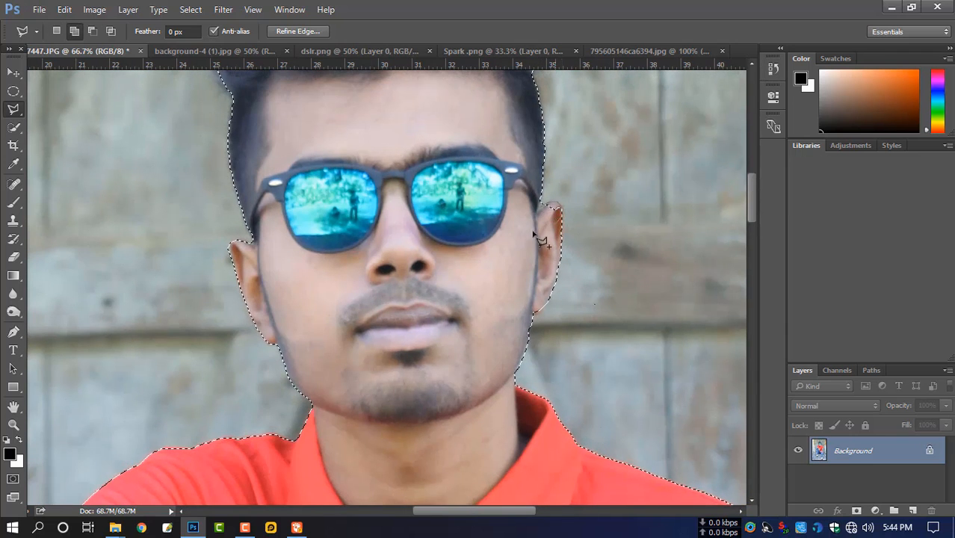
{"action": "left_click_drag", "start_coordinate": [576, 202], "coordinate": [587, 294]}
Subtract the wedge of wall between the right elbow and the raised knee from the selection with the Polygonal Lasso.
{"action": "scroll", "coordinate": [575, 227], "scroll_direction": "down", "scroll_amount": 10}
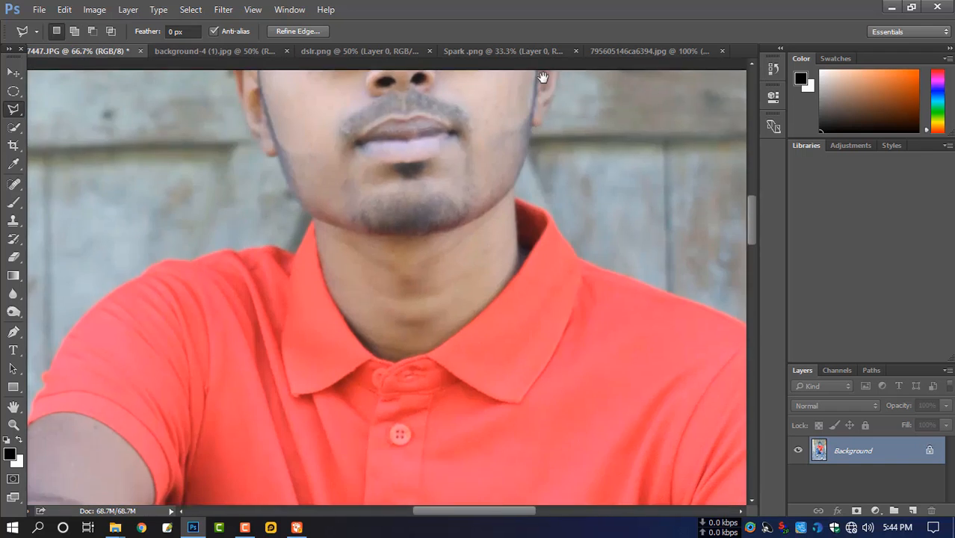
{"action": "key", "text": "ctrl+minus"}
{"action": "left_click_drag", "start_coordinate": [501, 310], "coordinate": [499, 186]}
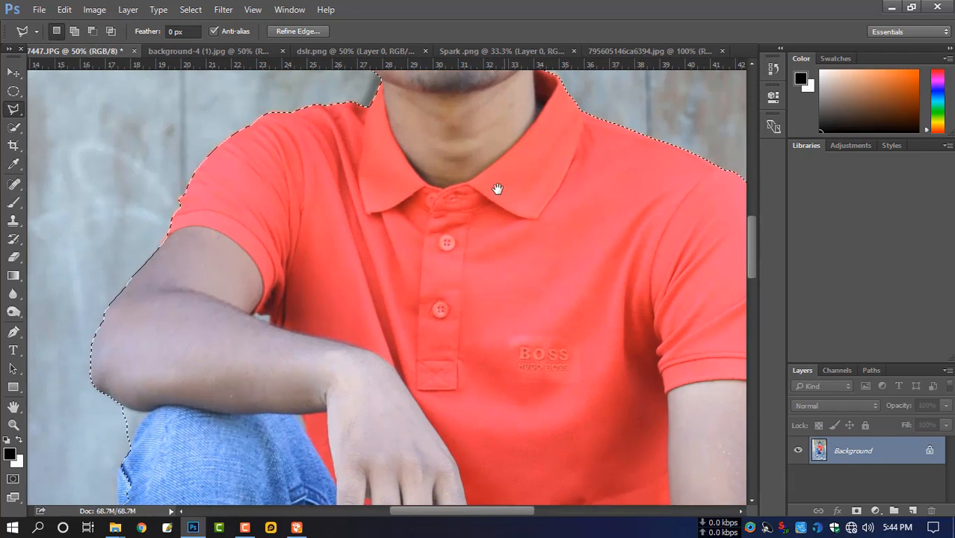
{"action": "left_click", "coordinate": [92, 394], "text": "alt"}
{"action": "left_click", "coordinate": [117, 391]}
{"action": "left_click", "coordinate": [128, 397]}
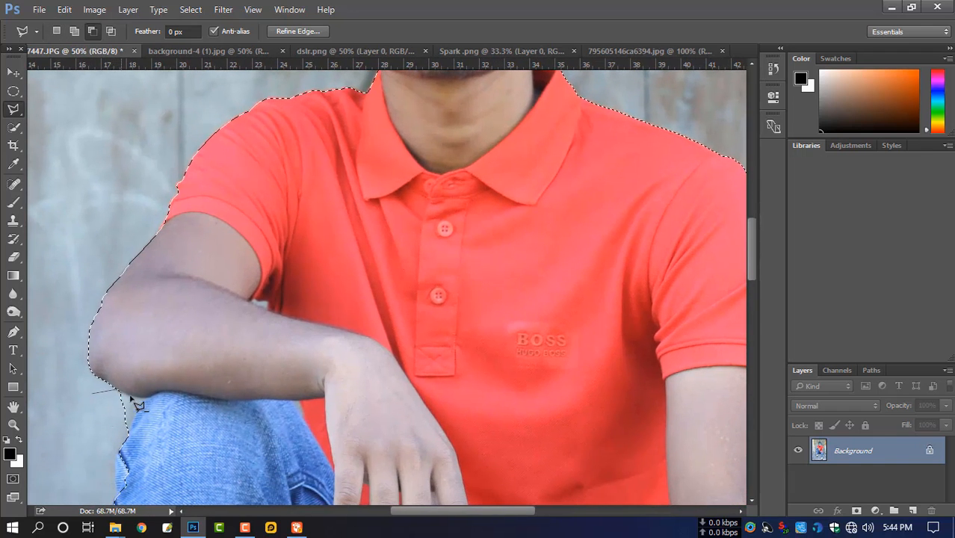
{"action": "left_click", "coordinate": [147, 398]}
{"action": "left_click", "coordinate": [135, 411]}
{"action": "left_click", "coordinate": [128, 435]}
{"action": "double_click", "coordinate": [80, 426]}
Add the missing denim at the raised knee's outer edge and subtract the wall strip along the shin below it.
{"action": "left_click_drag", "start_coordinate": [174, 371], "coordinate": [207, 196]}
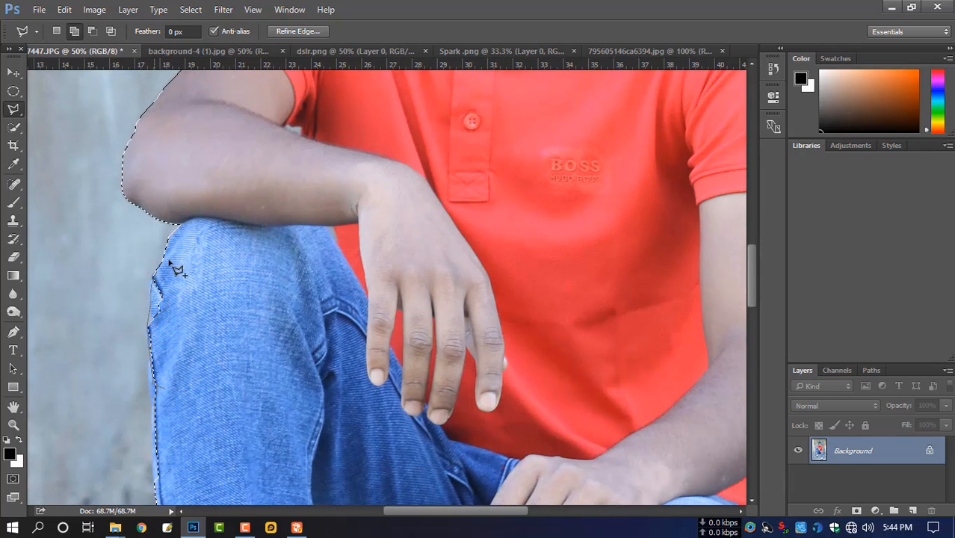
{"action": "scroll", "coordinate": [254, 361], "scroll_direction": "down", "scroll_amount": 1}
{"action": "left_click_drag", "start_coordinate": [251, 457], "coordinate": [258, 278]}
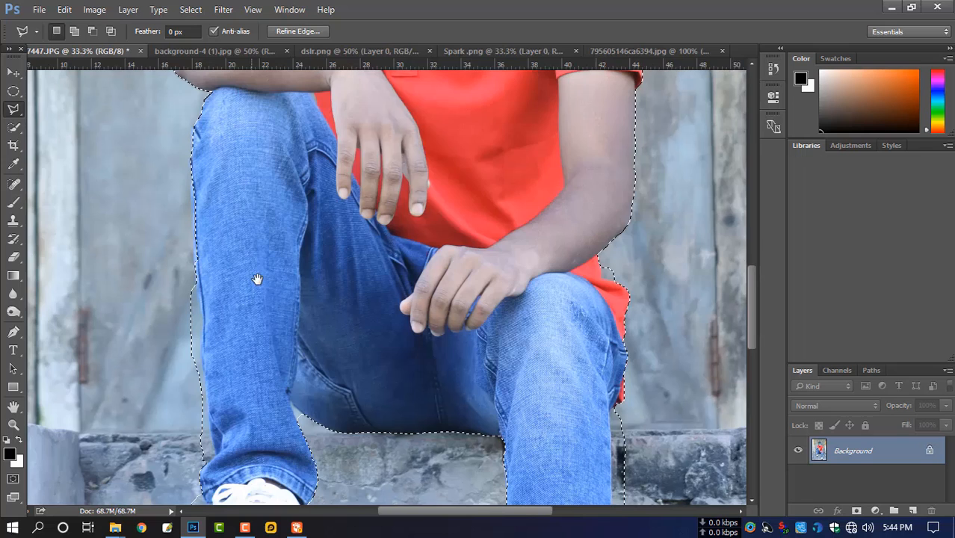
{"action": "left_click", "coordinate": [174, 263]}
{"action": "left_click", "coordinate": [191, 257]}
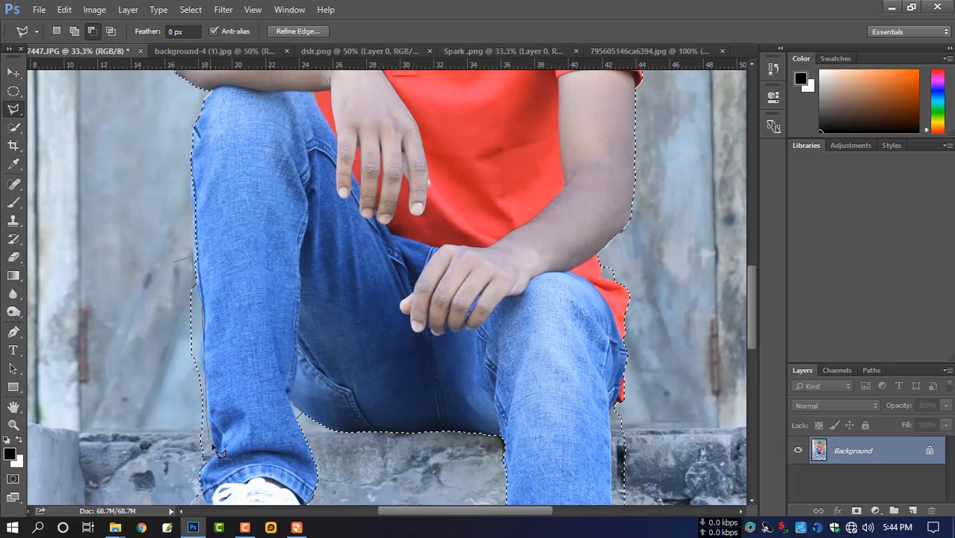
{"action": "left_click", "coordinate": [170, 444]}
{"action": "double_click", "coordinate": [153, 299]}
Subtract the stone area along the outer side of the raised shoe, from the toe up to the trouser cuff.
{"action": "left_click", "coordinate": [252, 324], "text": "alt"}
{"action": "left_click_drag", "start_coordinate": [305, 339], "coordinate": [288, 234]}
{"action": "left_click", "coordinate": [260, 360], "text": "ctrl"}
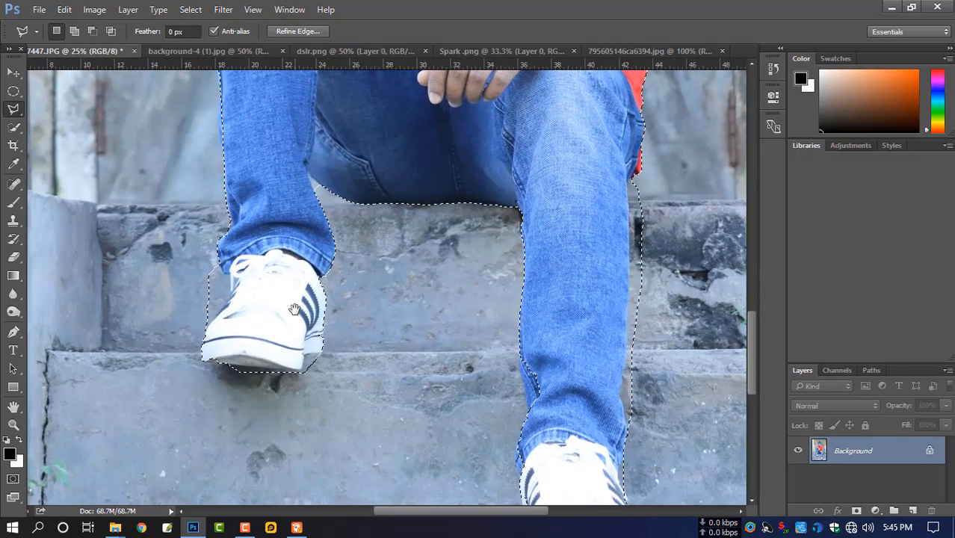
{"action": "left_click", "coordinate": [205, 327]}
{"action": "left_click", "coordinate": [222, 305]}
{"action": "left_click", "coordinate": [228, 290]}
{"action": "left_click", "coordinate": [228, 276]}
{"action": "left_click", "coordinate": [216, 262]}
{"action": "left_click", "coordinate": [184, 252]}
{"action": "double_click", "coordinate": [171, 333]}
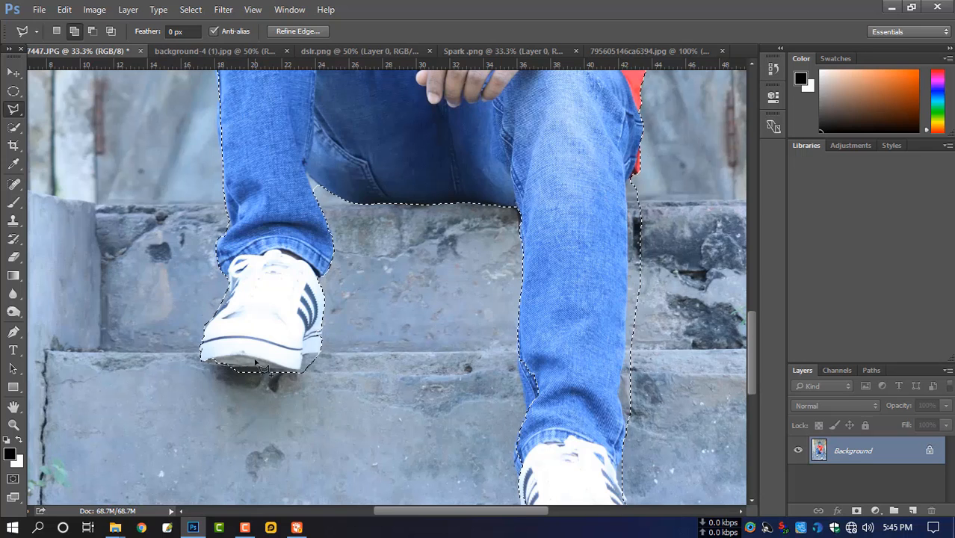
Subtract the shadow beneath the raised shoe's sole and heel from the selection.
{"action": "left_click", "coordinate": [283, 371]}
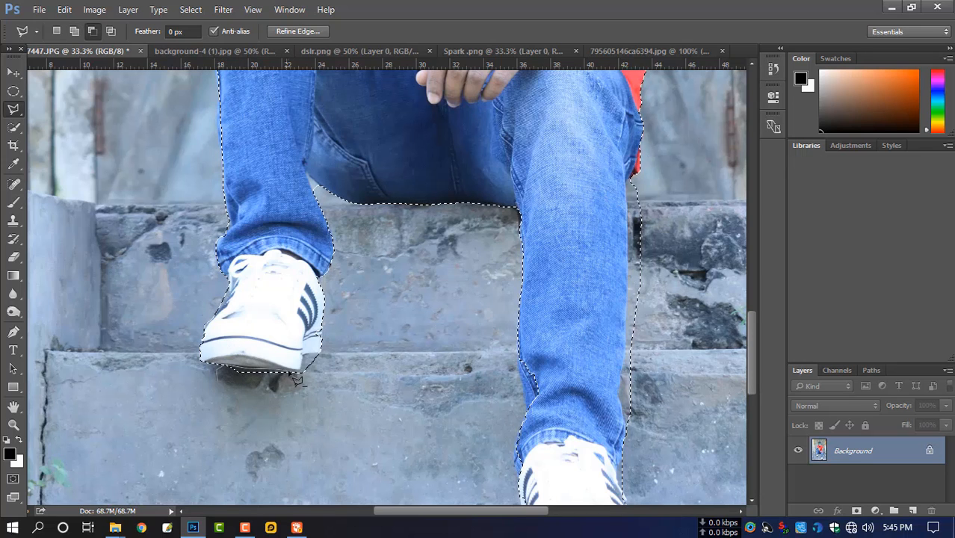
{"action": "left_click", "coordinate": [305, 393]}
{"action": "double_click", "coordinate": [223, 397]}
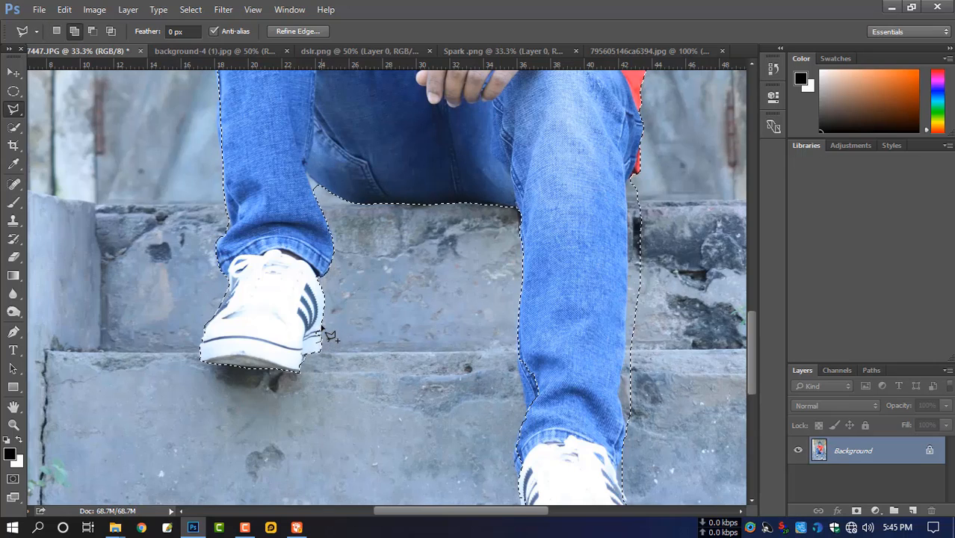
Add the missing sole of the lower shoe and the denim fold above its cuff to the selection.
{"action": "mouse_move", "coordinate": [435, 399]}
{"action": "left_mouse_down"}
{"action": "mouse_move", "coordinate": [358, 353]}
{"action": "mouse_move", "coordinate": [362, 257]}
{"action": "left_mouse_up"}
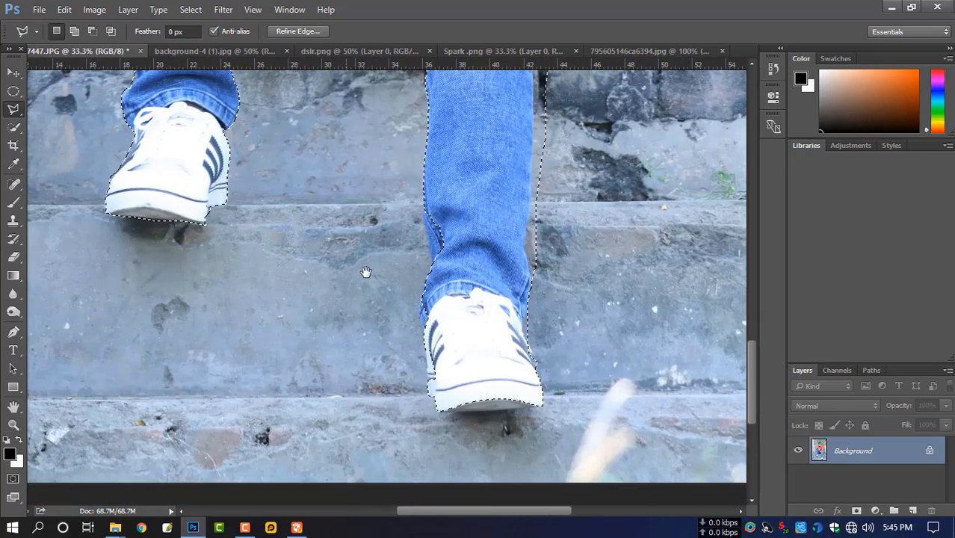
{"action": "left_click", "coordinate": [439, 412]}
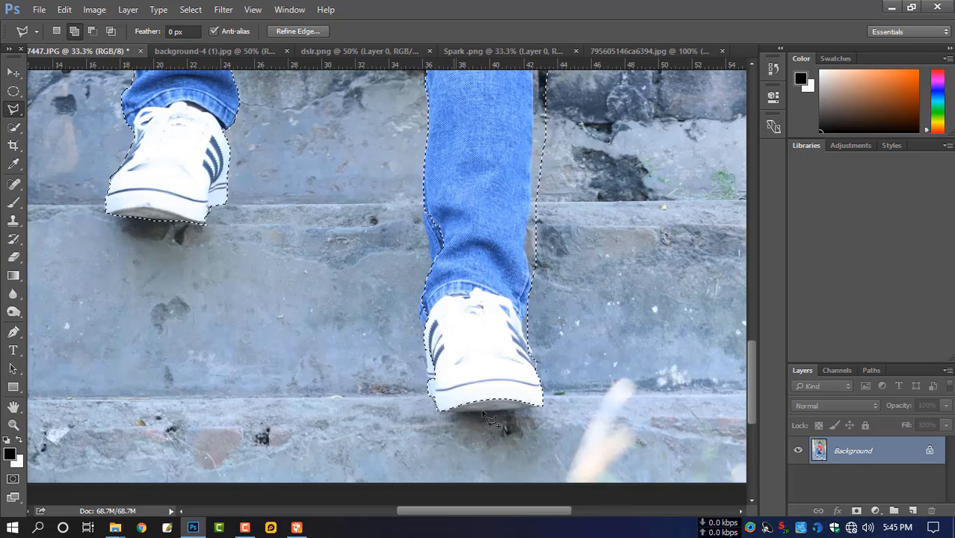
{"action": "left_click", "coordinate": [544, 408]}
{"action": "left_click", "coordinate": [535, 380]}
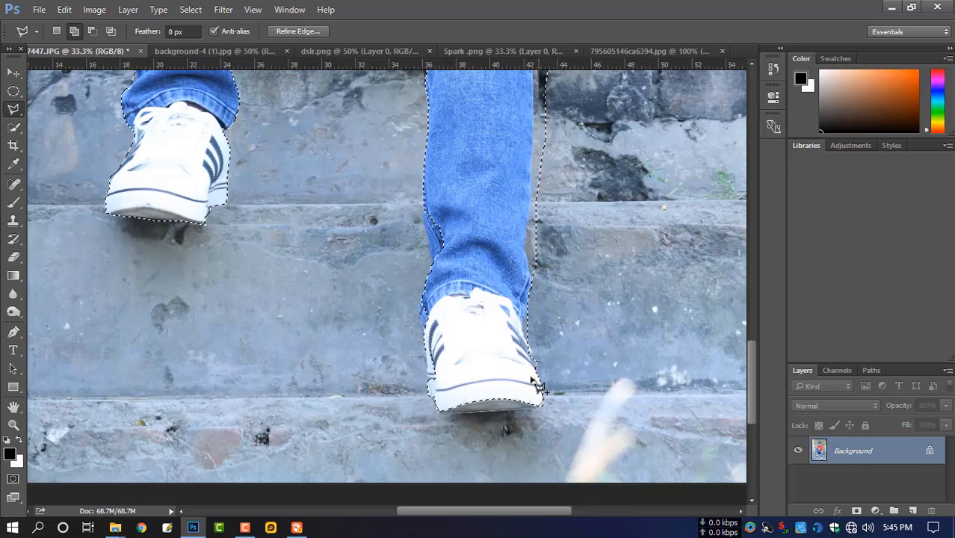
{"action": "double_click", "coordinate": [439, 380]}
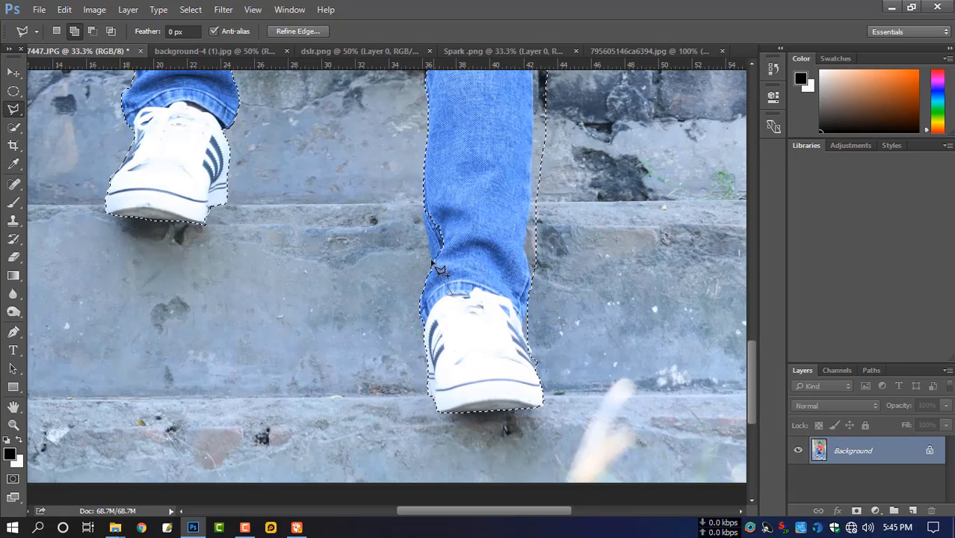
{"action": "double_click", "coordinate": [488, 281]}
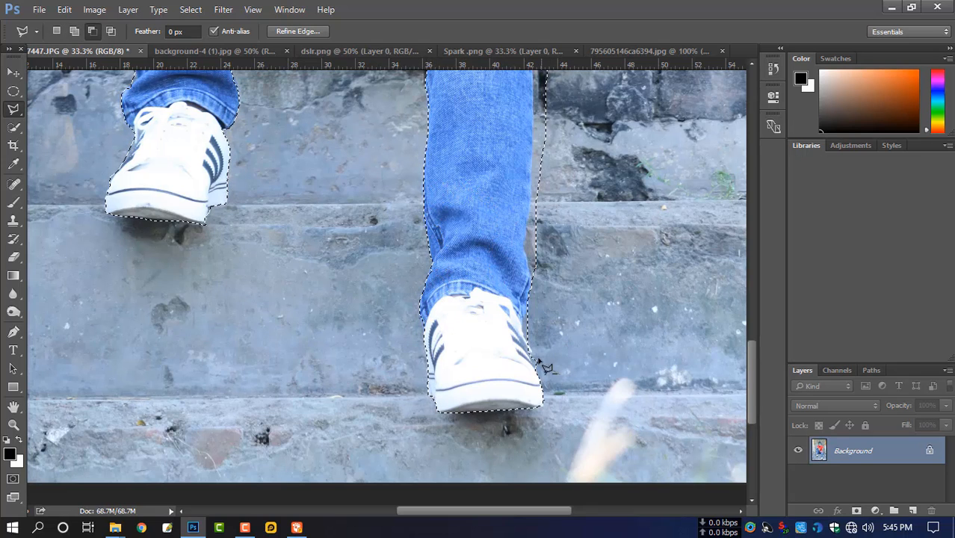
Subtract the stone strip along the lower leg's outer edge and the small gap between the raised calf and thigh.
{"action": "scroll", "coordinate": [532, 245], "scroll_direction": "up", "scroll_amount": 3}
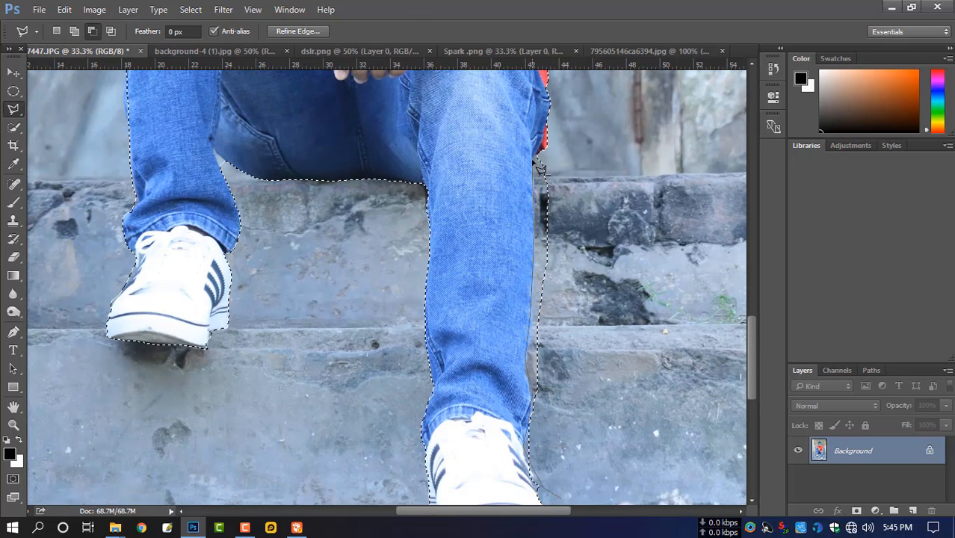
{"action": "double_click", "coordinate": [606, 254]}
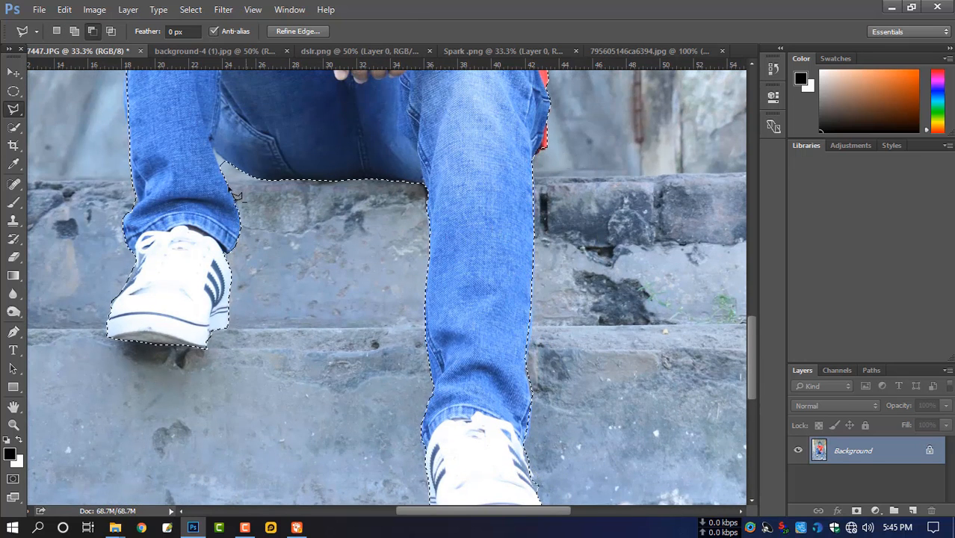
{"action": "key", "text": "alt"}
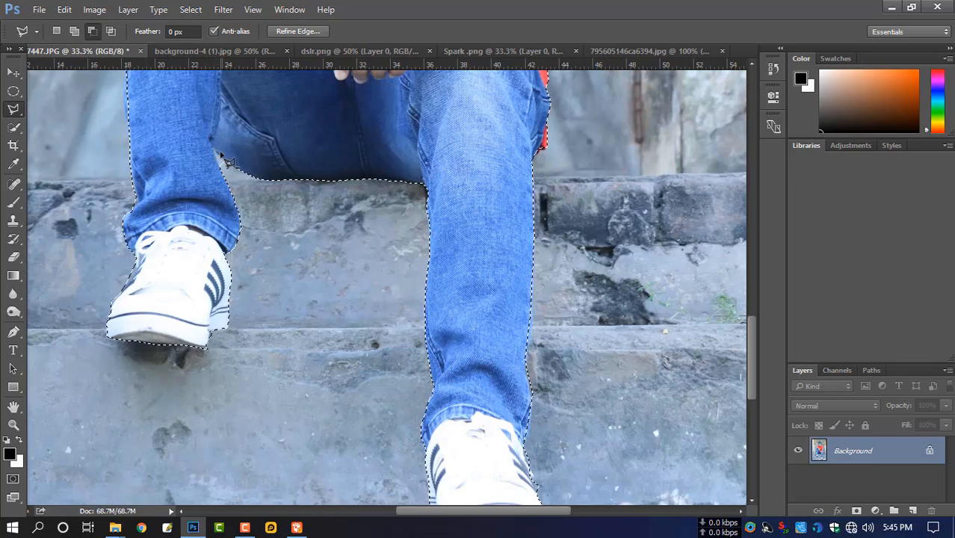
{"action": "double_click", "coordinate": [242, 193]}
{"action": "scroll", "coordinate": [340, 193], "scroll_direction": "down", "scroll_amount": 1}
{"action": "left_click_drag", "start_coordinate": [456, 284], "coordinate": [472, 408]}
{"action": "left_click_drag", "start_coordinate": [457, 312], "coordinate": [444, 442]}
{"action": "left_click_drag", "start_coordinate": [519, 268], "coordinate": [533, 428]}
{"action": "left_click_drag", "start_coordinate": [461, 186], "coordinate": [492, 300]}
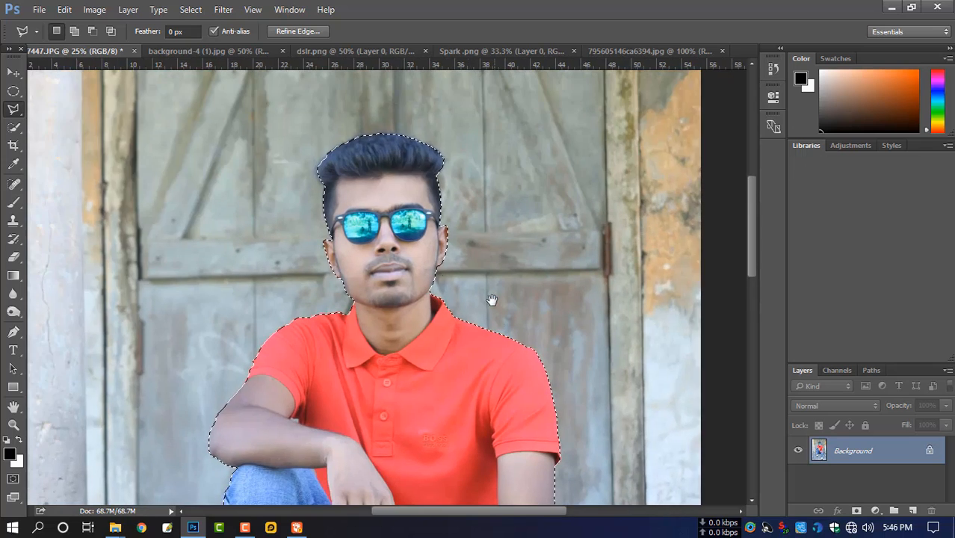
Open Refine Edge for the selection of the seated man.
{"action": "left_click", "coordinate": [433, 265], "text": "ctrl"}
{"action": "left_click", "coordinate": [433, 265], "text": "ctrl"}
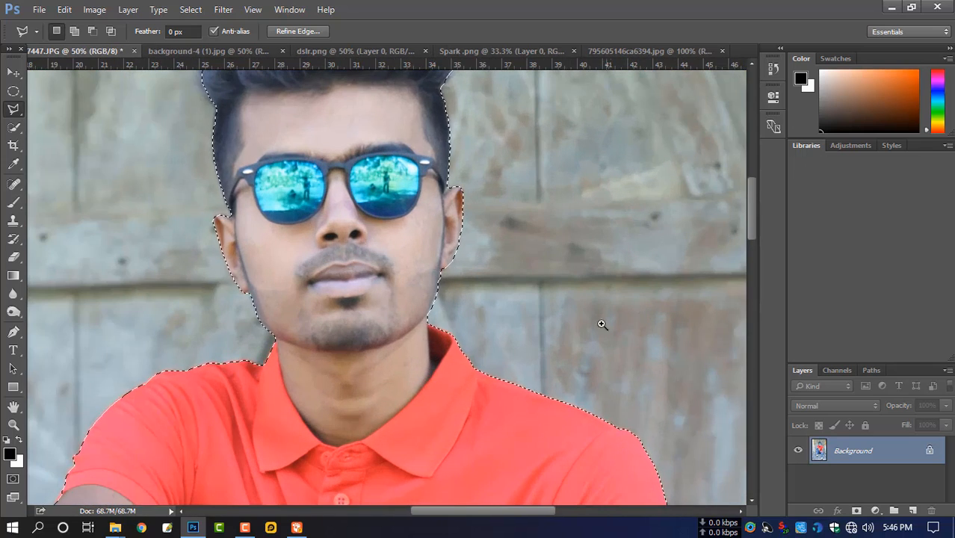
{"action": "key", "text": "ctrl+0"}
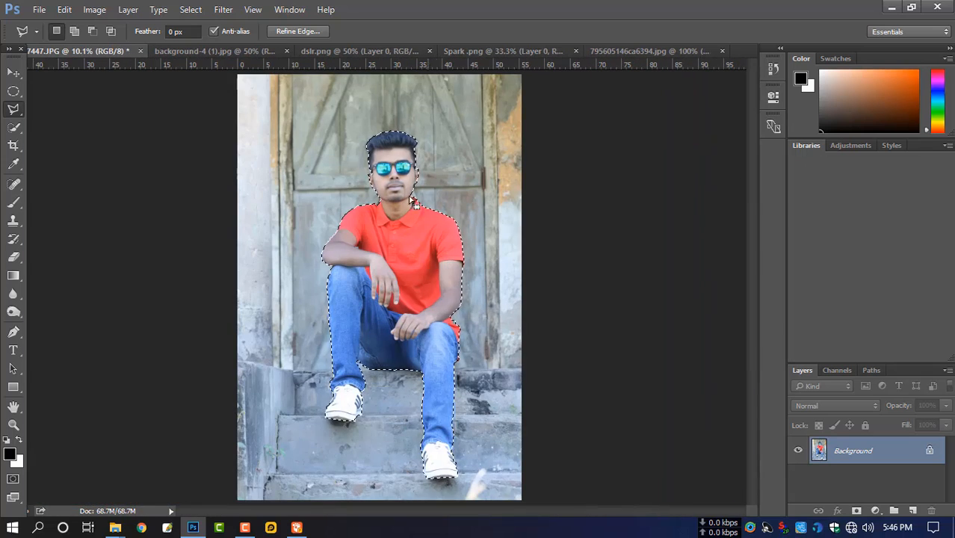
{"action": "left_click", "coordinate": [13, 127]}
{"action": "left_click", "coordinate": [331, 31]}
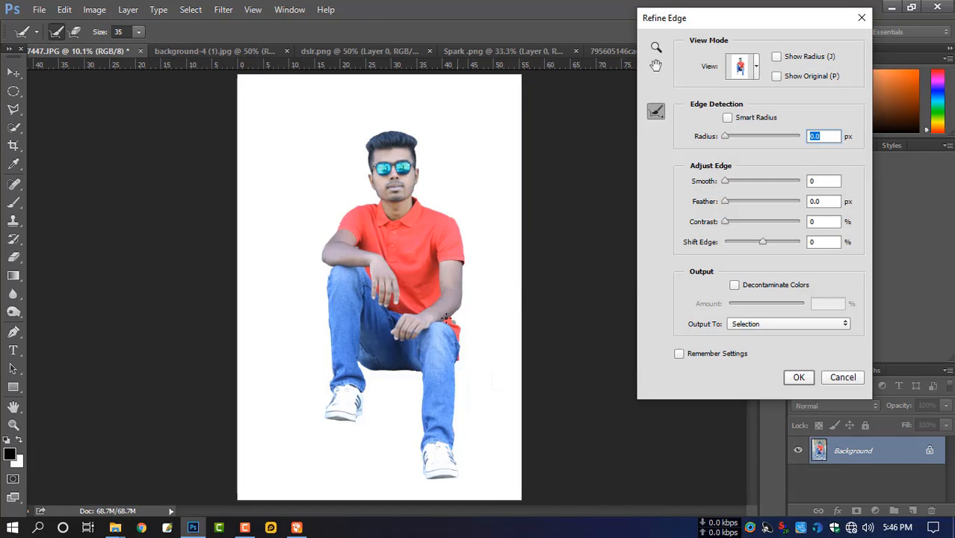
Refine the selection edge around the hair with the Refine Radius tool at size 35, from one temple over the top to the other.
{"action": "left_click", "coordinate": [473, 320], "text": "ctrl"}
{"action": "left_click", "coordinate": [473, 324], "text": "ctrl"}
{"action": "left_click_drag", "start_coordinate": [463, 299], "coordinate": [505, 464]}
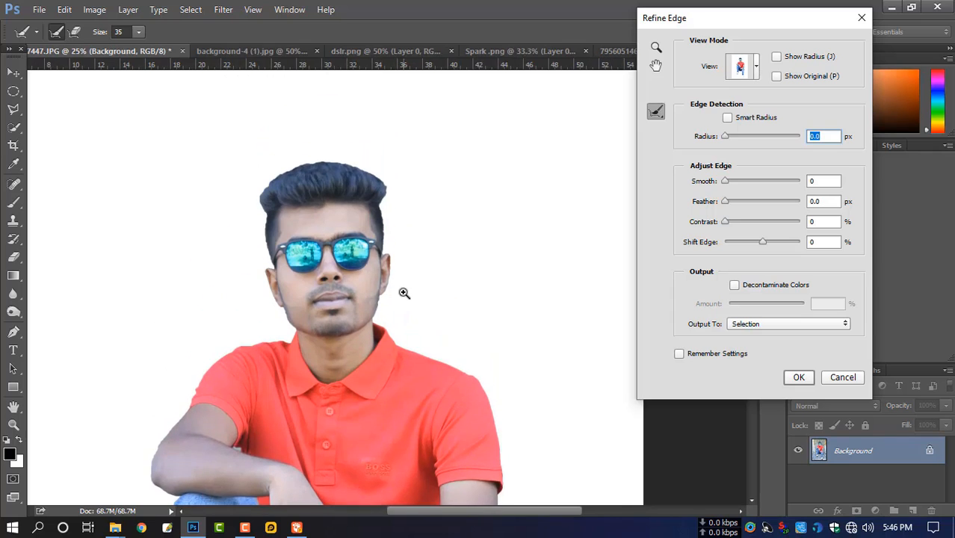
{"action": "left_click", "coordinate": [403, 293], "text": "ctrl"}
{"action": "left_click_drag", "start_coordinate": [404, 293], "coordinate": [449, 317]}
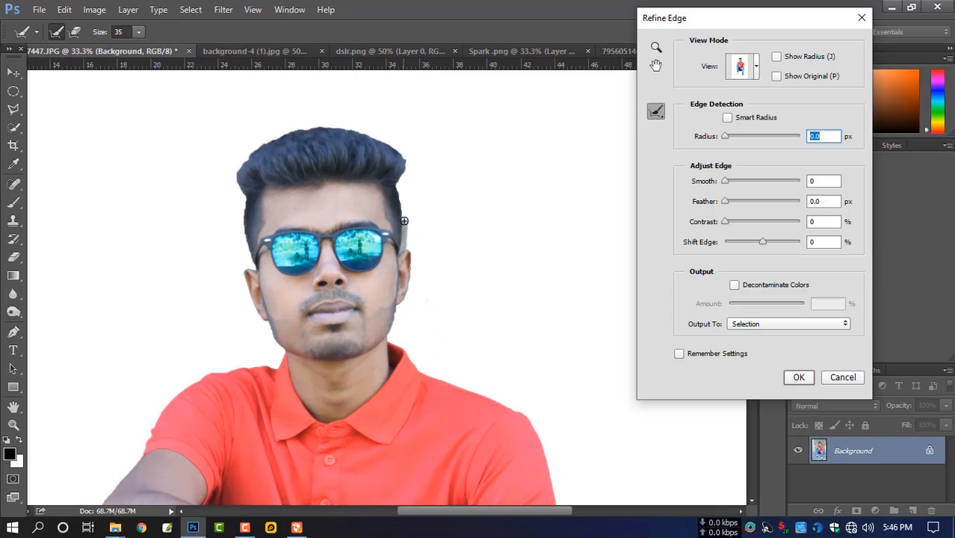
{"action": "left_click_drag", "start_coordinate": [399, 192], "coordinate": [420, 198]}
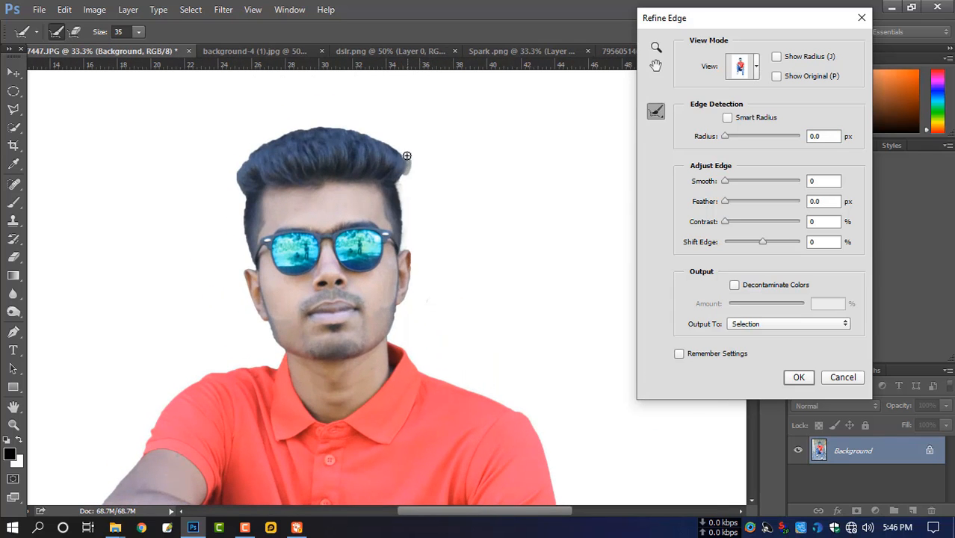
{"action": "mouse_move", "coordinate": [291, 135]}
{"action": "left_mouse_down"}
{"action": "mouse_move", "coordinate": [236, 167]}
{"action": "mouse_move", "coordinate": [288, 136]}
{"action": "left_mouse_up"}
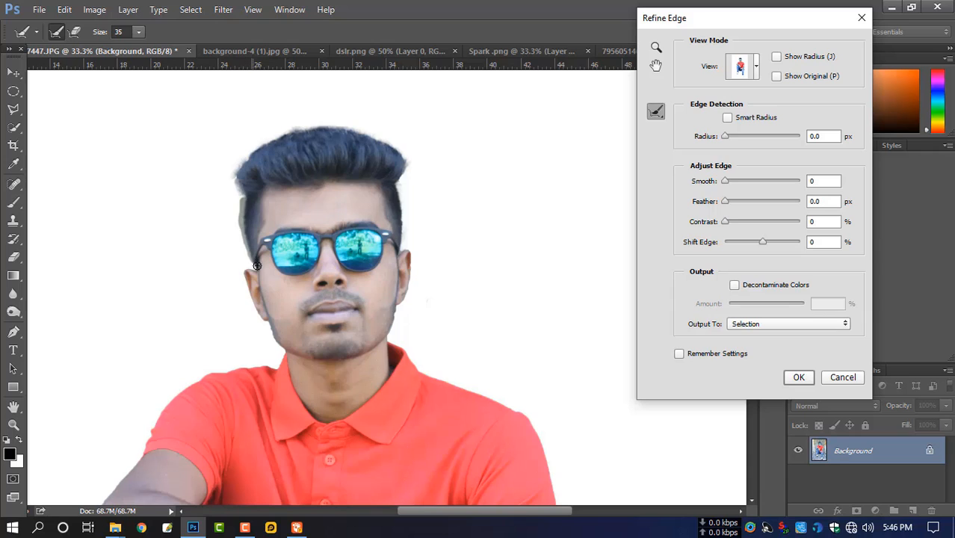
{"action": "left_click_drag", "start_coordinate": [257, 266], "coordinate": [253, 268]}
Refine the selection edge along the jaw, cheeks and ears.
{"action": "mouse_move", "coordinate": [328, 316]}
{"action": "left_mouse_down"}
{"action": "mouse_move", "coordinate": [319, 276]}
{"action": "mouse_move", "coordinate": [252, 245]}
{"action": "mouse_move", "coordinate": [289, 319]}
{"action": "left_mouse_up"}
{"action": "scroll", "coordinate": [271, 284], "scroll_direction": "up", "scroll_amount": 2}
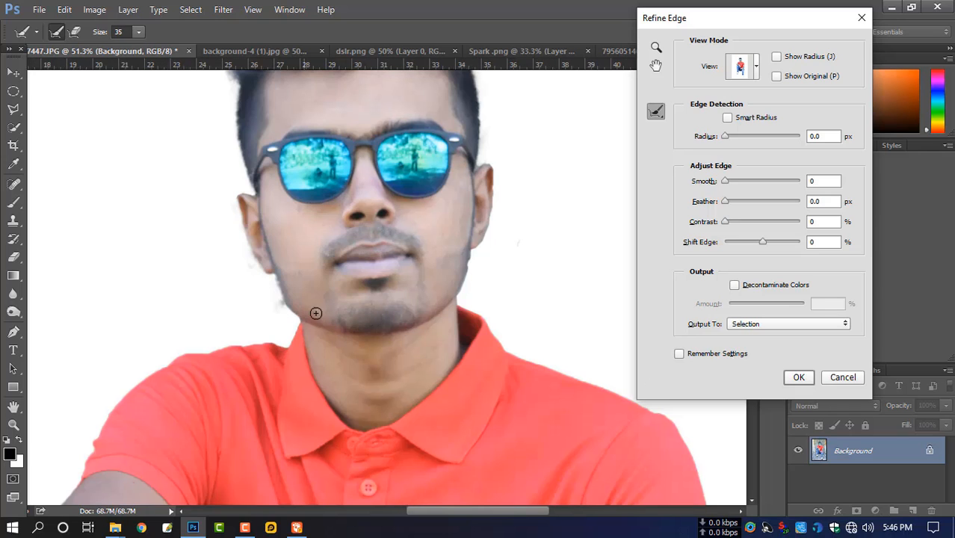
{"action": "scroll", "coordinate": [471, 279], "scroll_direction": "down", "scroll_amount": 1}
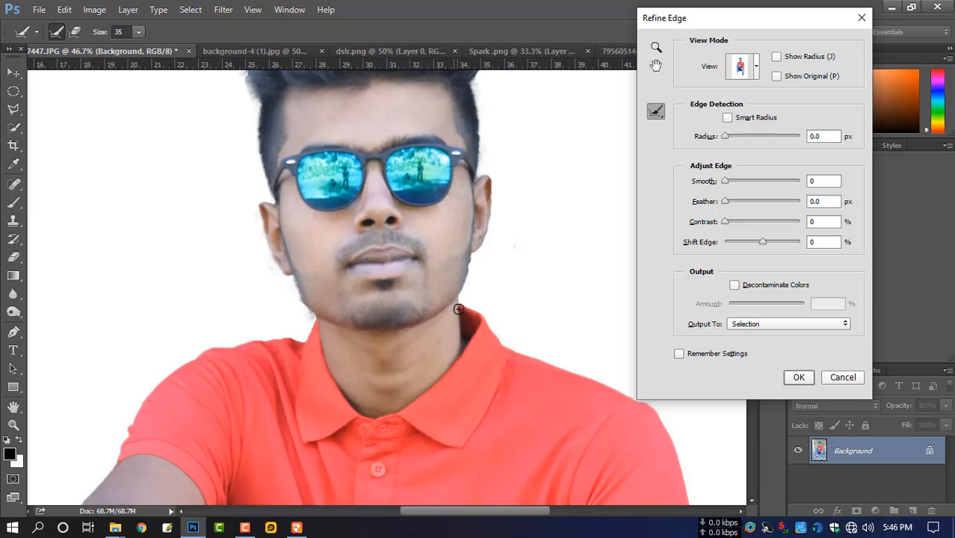
{"action": "left_click_drag", "start_coordinate": [473, 260], "coordinate": [475, 262]}
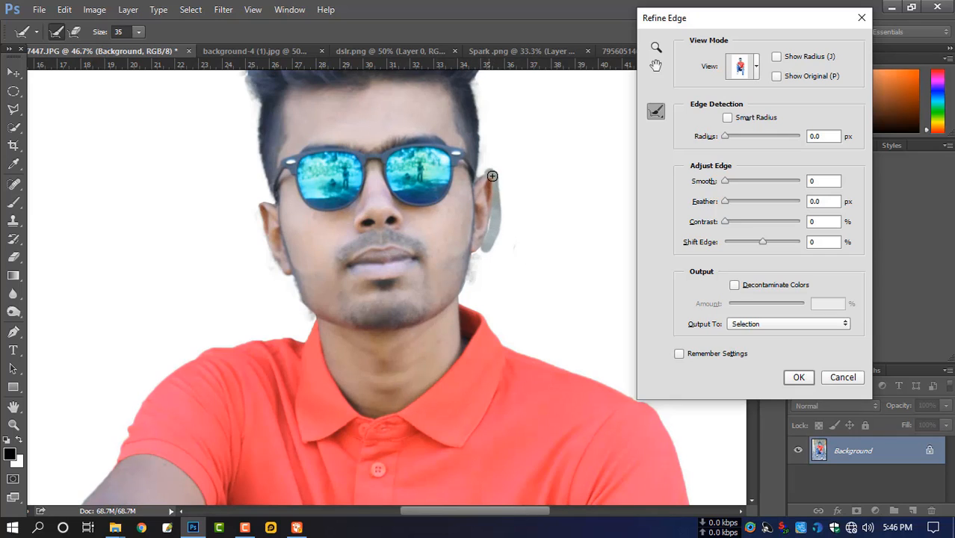
{"action": "left_click_drag", "start_coordinate": [492, 175], "coordinate": [493, 179]}
Refine the selection edge along both shoulders and the outer sleeves of the red shirt.
{"action": "scroll", "coordinate": [487, 246], "scroll_direction": "down", "scroll_amount": 2}
{"action": "scroll", "coordinate": [493, 231], "scroll_direction": "down", "scroll_amount": 1}
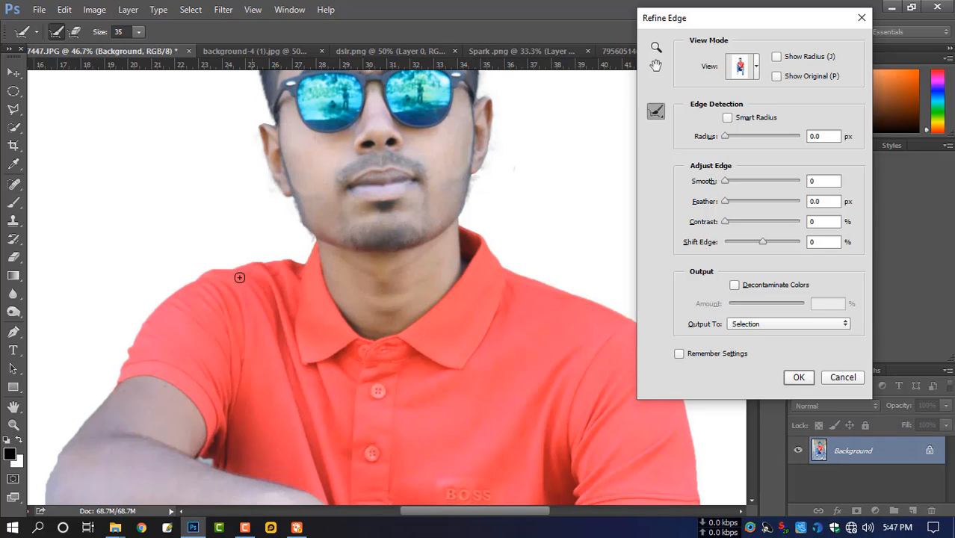
{"action": "scroll", "coordinate": [291, 280], "scroll_direction": "down", "scroll_amount": 1}
{"action": "mouse_move", "coordinate": [303, 262]}
{"action": "left_mouse_down"}
{"action": "mouse_move", "coordinate": [216, 274]}
{"action": "mouse_move", "coordinate": [167, 317]}
{"action": "left_mouse_up"}
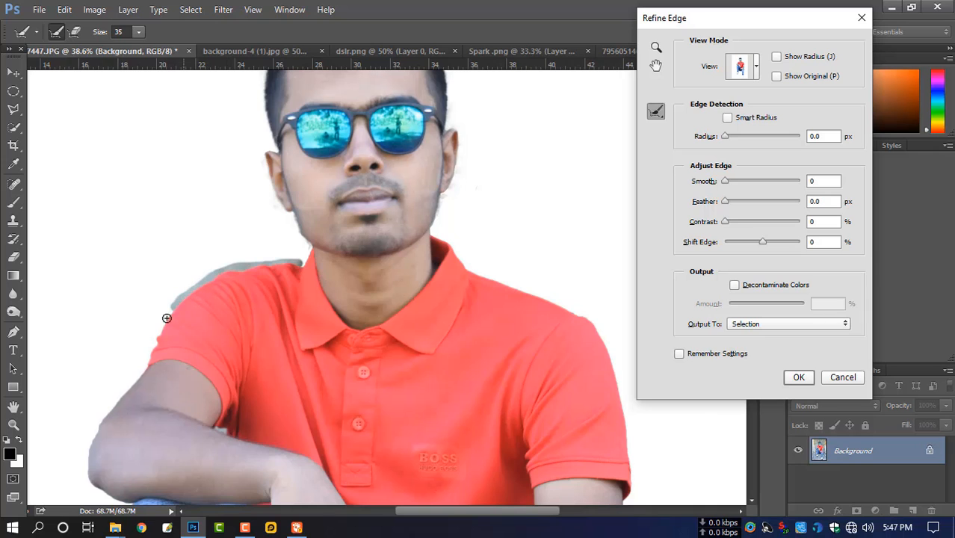
{"action": "left_click_drag", "start_coordinate": [148, 367], "coordinate": [153, 364]}
{"action": "scroll", "coordinate": [481, 317], "scroll_direction": "right", "scroll_amount": 3}
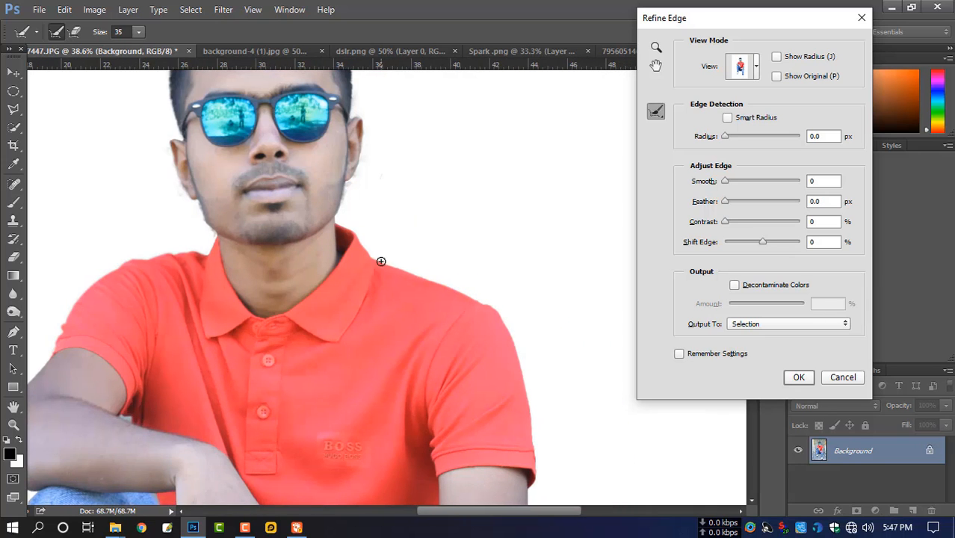
{"action": "mouse_move", "coordinate": [380, 261]}
{"action": "left_mouse_down"}
{"action": "mouse_move", "coordinate": [464, 295]}
{"action": "mouse_move", "coordinate": [521, 363]}
{"action": "mouse_move", "coordinate": [531, 430]}
{"action": "left_mouse_up"}
{"action": "scroll", "coordinate": [499, 350], "scroll_direction": "down", "scroll_amount": 2}
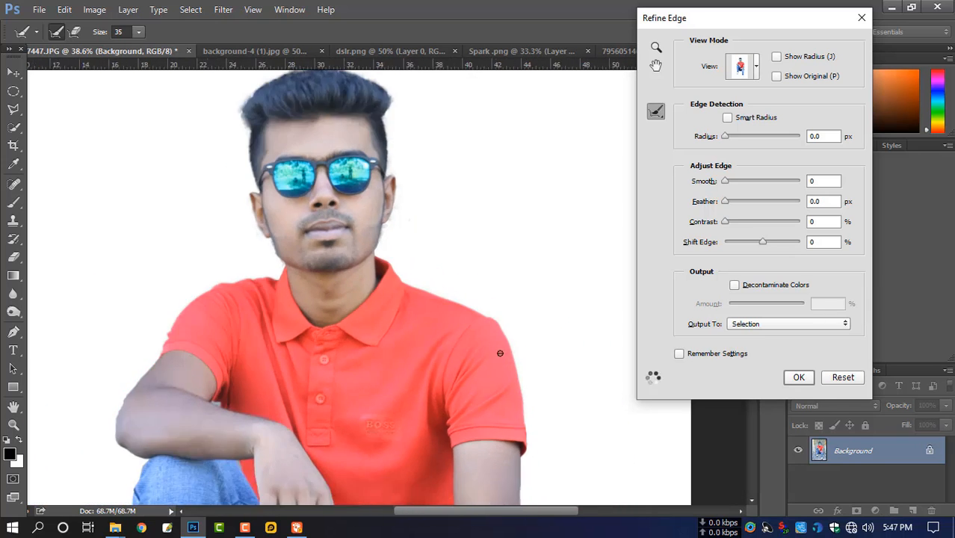
Refine the selection edge along the straight arm's outer side and the shirt hem beside the hip.
{"action": "left_click_drag", "start_coordinate": [499, 350], "coordinate": [485, 234]}
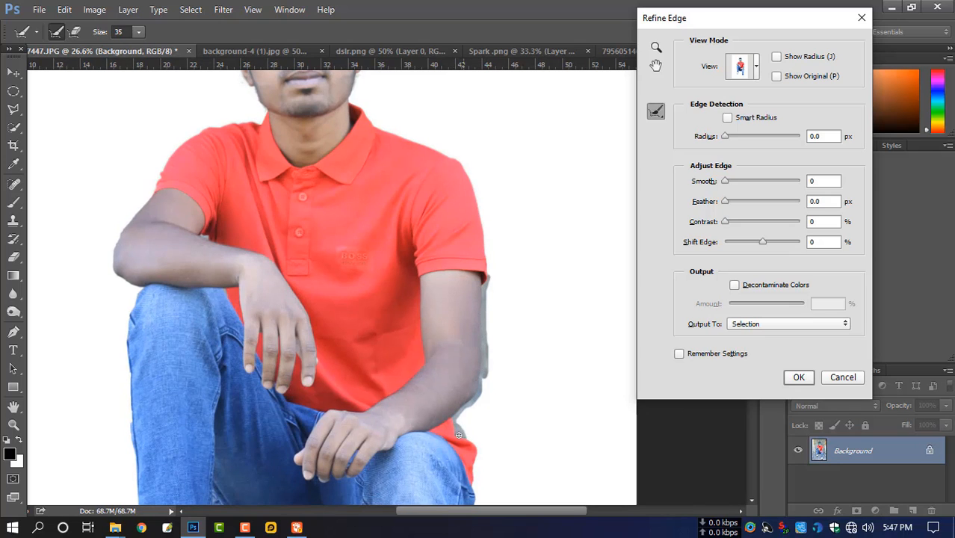
{"action": "left_click_drag", "start_coordinate": [459, 435], "coordinate": [441, 277]}
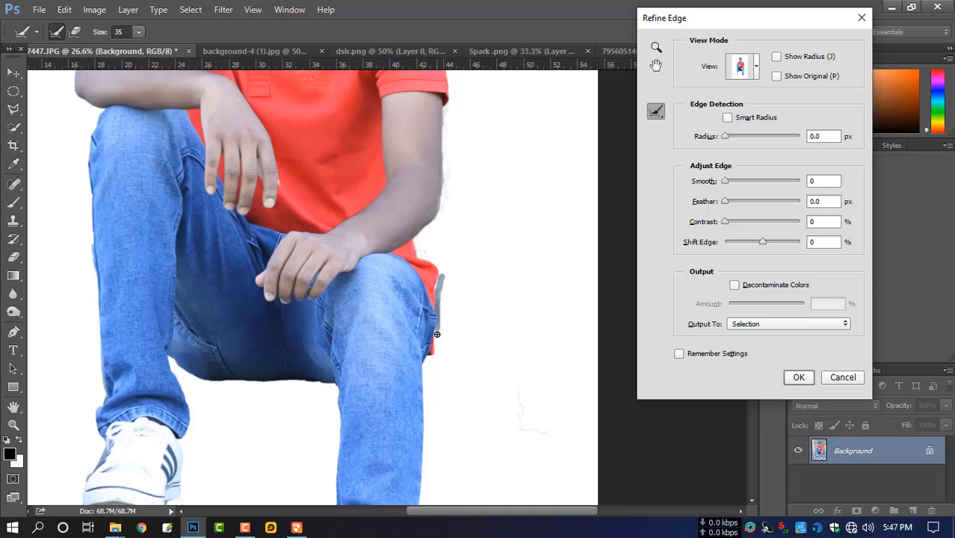
{"action": "left_click_drag", "start_coordinate": [378, 399], "coordinate": [416, 326]}
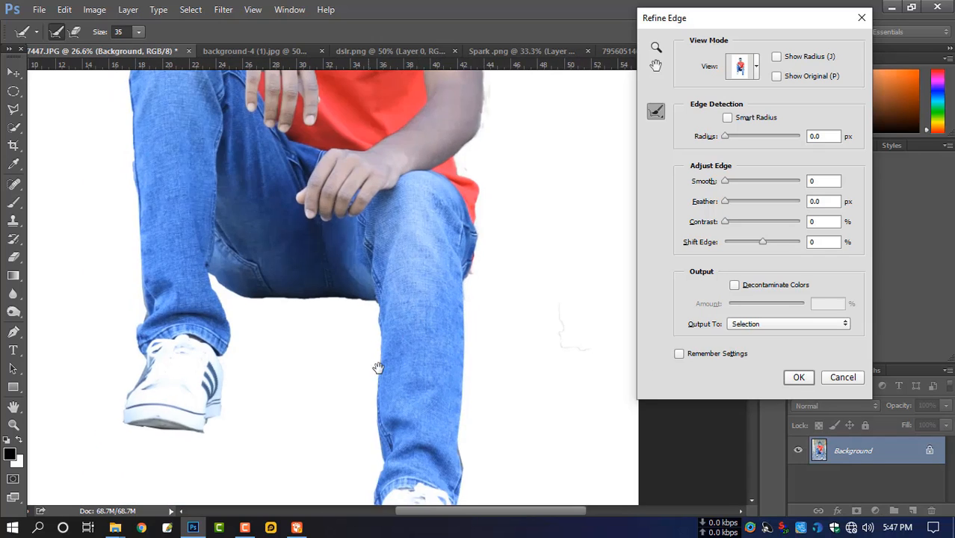
Enlarge the refine brush to 45 and refine the edges around the soles of both shoes.
{"action": "left_click_drag", "start_coordinate": [384, 384], "coordinate": [360, 212]}
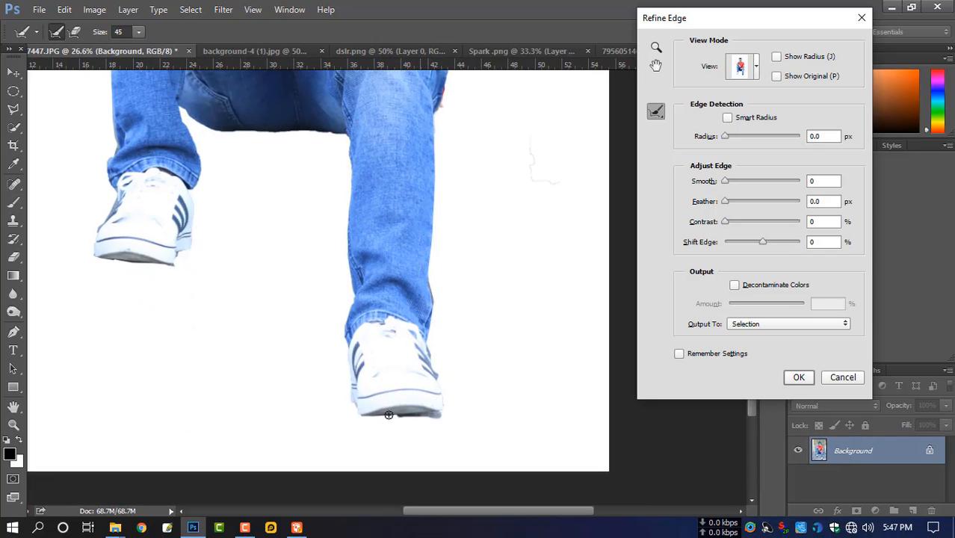
{"action": "left_click_drag", "start_coordinate": [353, 275], "coordinate": [406, 350]}
{"action": "left_click_drag", "start_coordinate": [154, 338], "coordinate": [181, 341]}
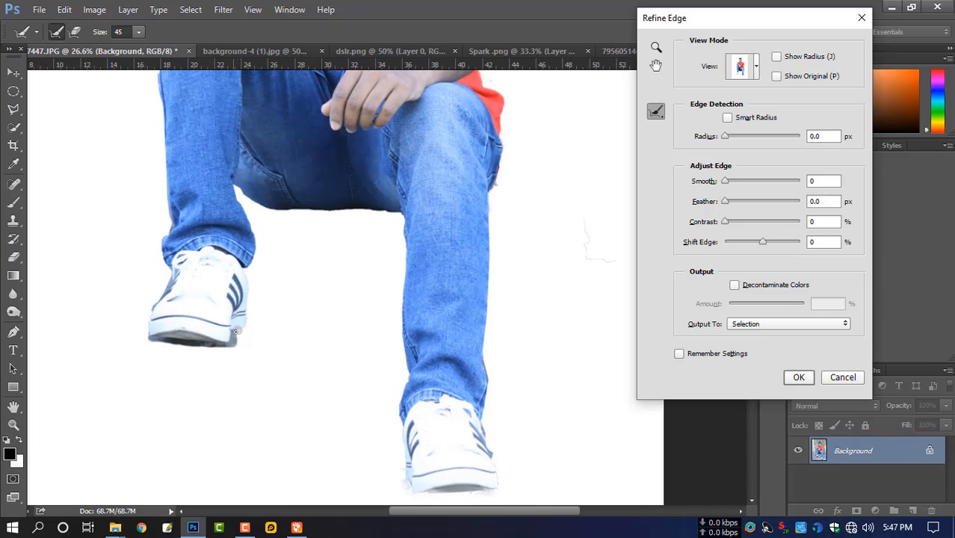
{"action": "left_click_drag", "start_coordinate": [324, 384], "coordinate": [388, 433]}
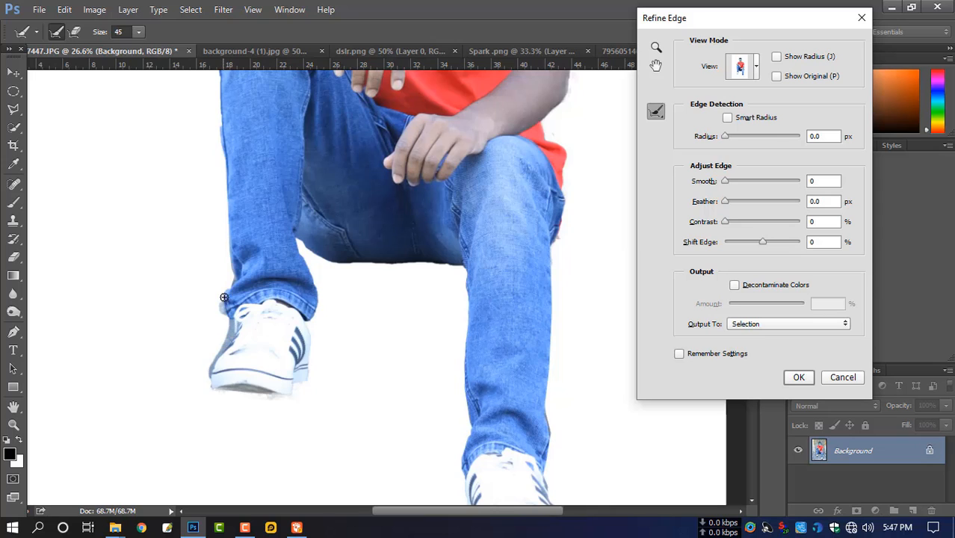
Refine the selection edge along the raised leg's outer side and around the bent elbow.
{"action": "left_click_drag", "start_coordinate": [230, 199], "coordinate": [249, 317]}
{"action": "left_click_drag", "start_coordinate": [239, 237], "coordinate": [252, 313]}
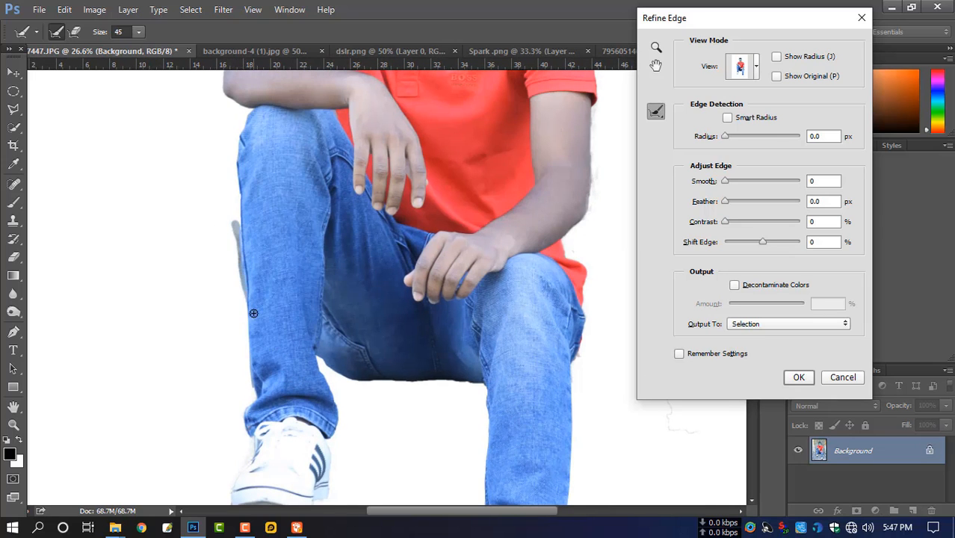
{"action": "left_click_drag", "start_coordinate": [258, 256], "coordinate": [262, 435]}
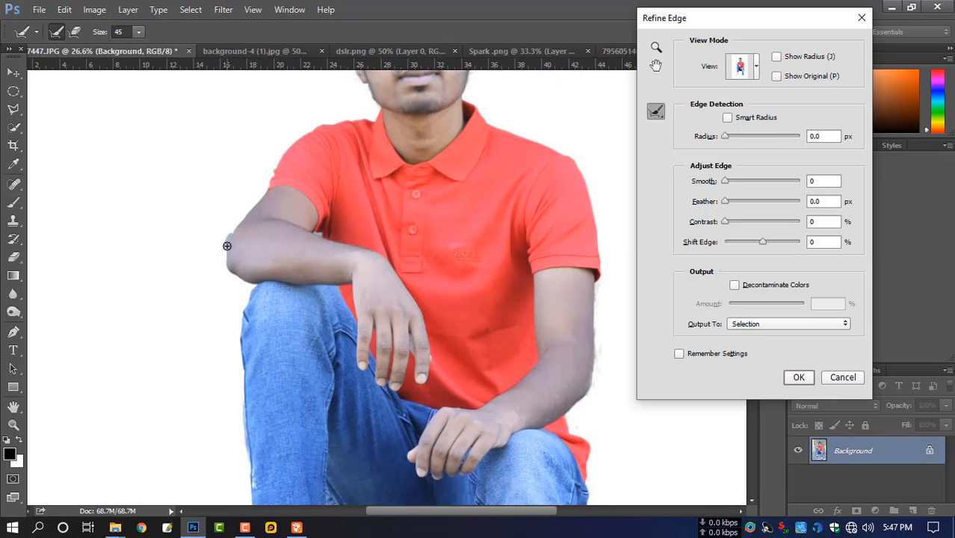
{"action": "scroll", "coordinate": [333, 195], "scroll_direction": "down", "scroll_amount": 4}
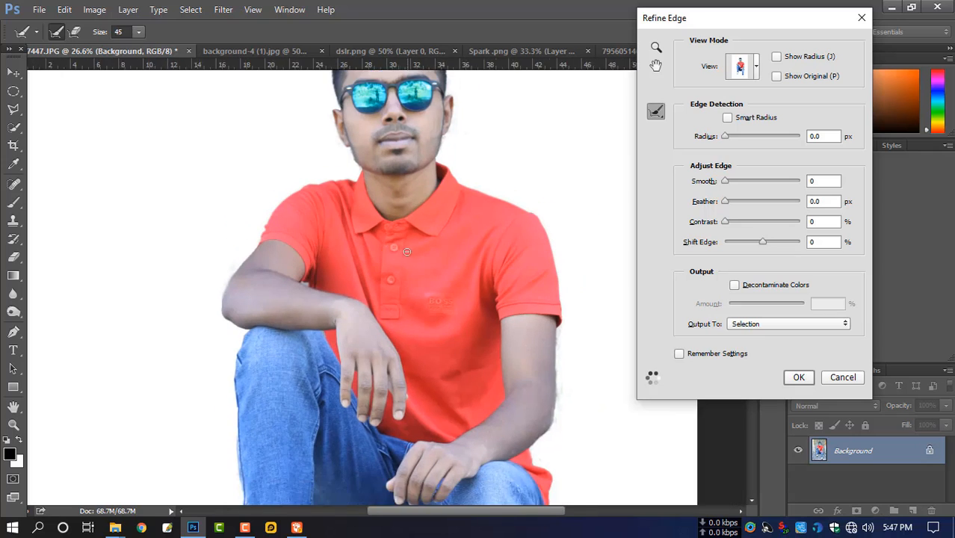
Feather the refined edge by 2.6 px and output the cutout to a new layer.
{"action": "left_click_drag", "start_coordinate": [596, 193], "coordinate": [603, 256]}
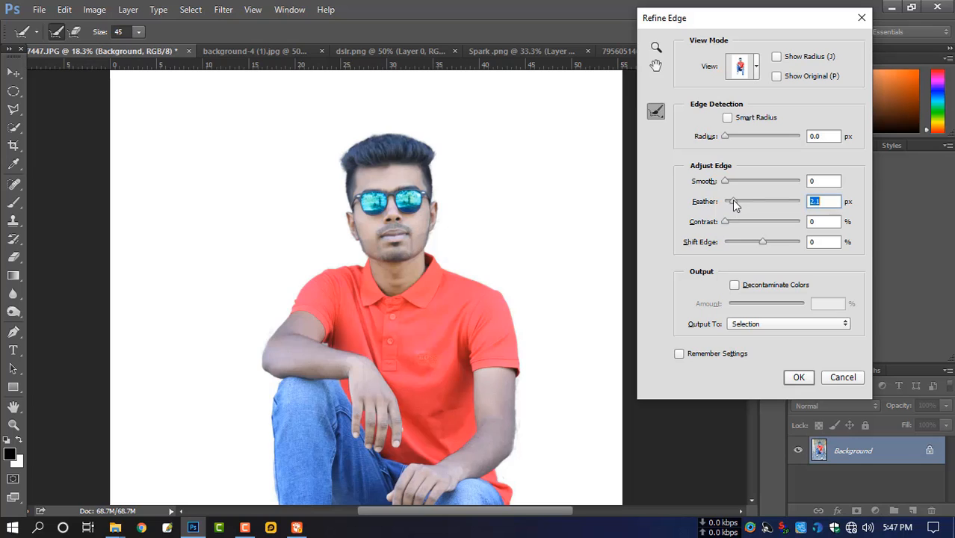
{"action": "left_click", "coordinate": [784, 327]}
{"action": "left_click", "coordinate": [763, 353]}
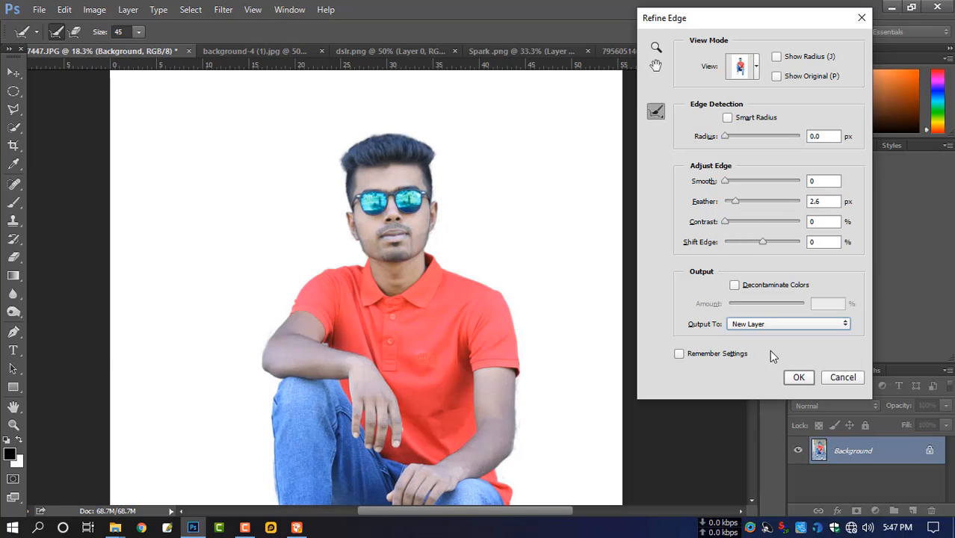
{"action": "left_click", "coordinate": [798, 377]}
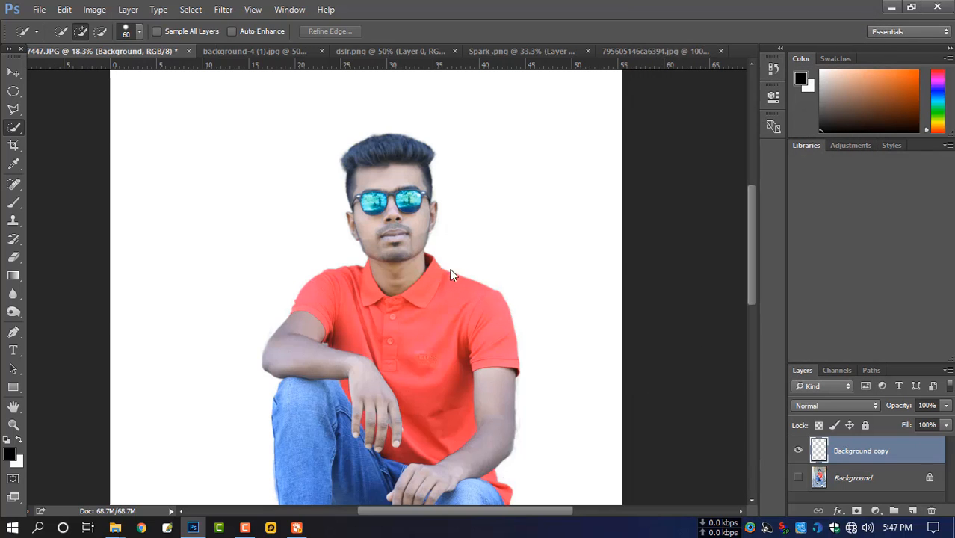
Delete the original Background layer, keeping only the cutout of the man.
{"action": "scroll", "coordinate": [448, 266], "scroll_direction": "down", "scroll_amount": 4}
{"action": "scroll", "coordinate": [449, 265], "scroll_direction": "down", "scroll_amount": 5}
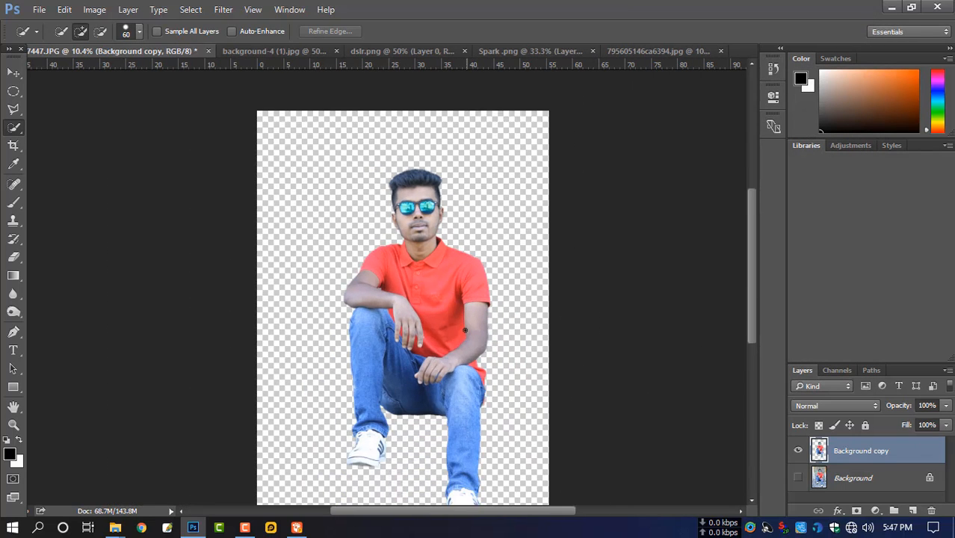
{"action": "left_click", "coordinate": [798, 478]}
{"action": "left_click", "coordinate": [874, 478]}
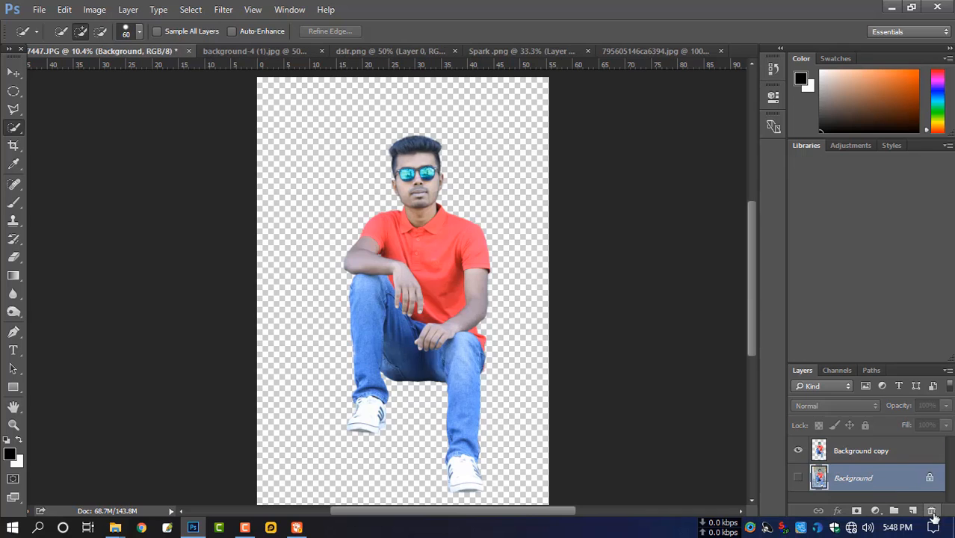
{"action": "left_click", "coordinate": [931, 511]}
{"action": "left_click", "coordinate": [436, 212]}
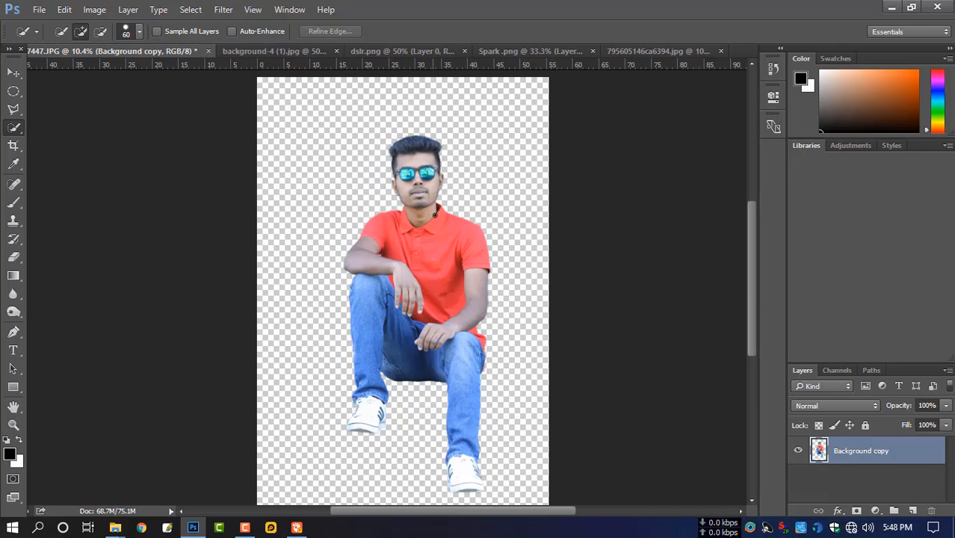
In the Camera Raw filter, set Contrast +27, Highlights +40, Shadows -22, Whites +18, Blacks +3, Clarity +18, Vibrance +34 and Saturation +7.
{"action": "left_click", "coordinate": [225, 12]}
{"action": "key", "text": "Escape"}
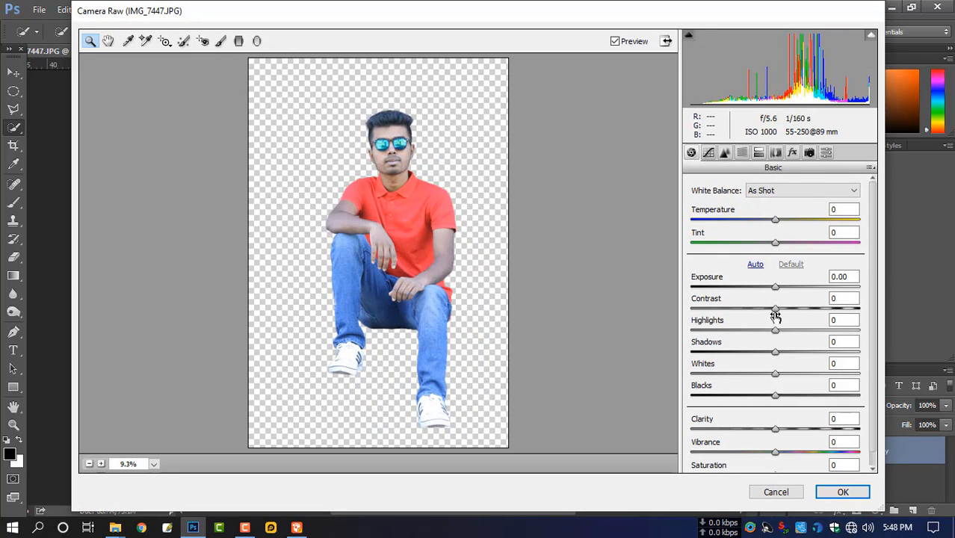
{"action": "left_click_drag", "start_coordinate": [775, 315], "coordinate": [779, 397]}
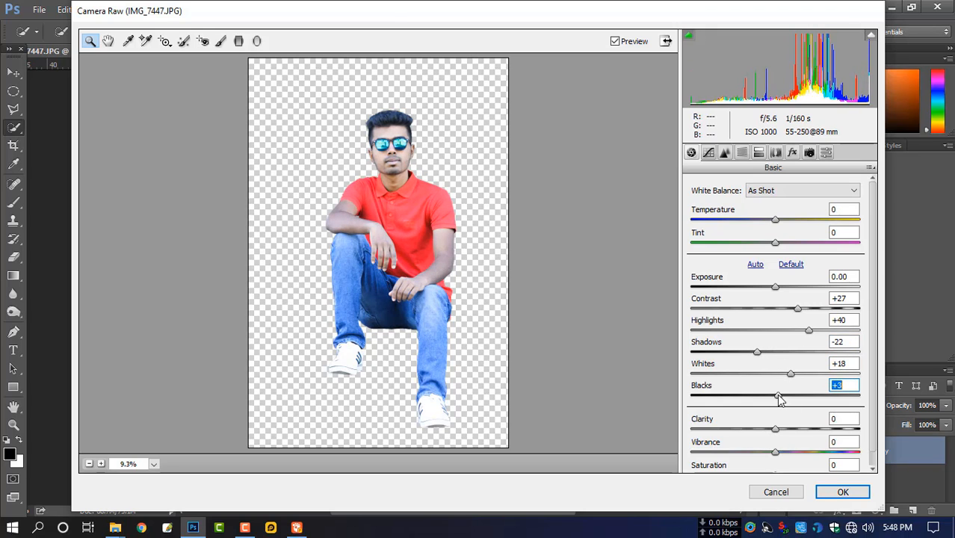
{"action": "left_click_drag", "start_coordinate": [778, 431], "coordinate": [782, 462]}
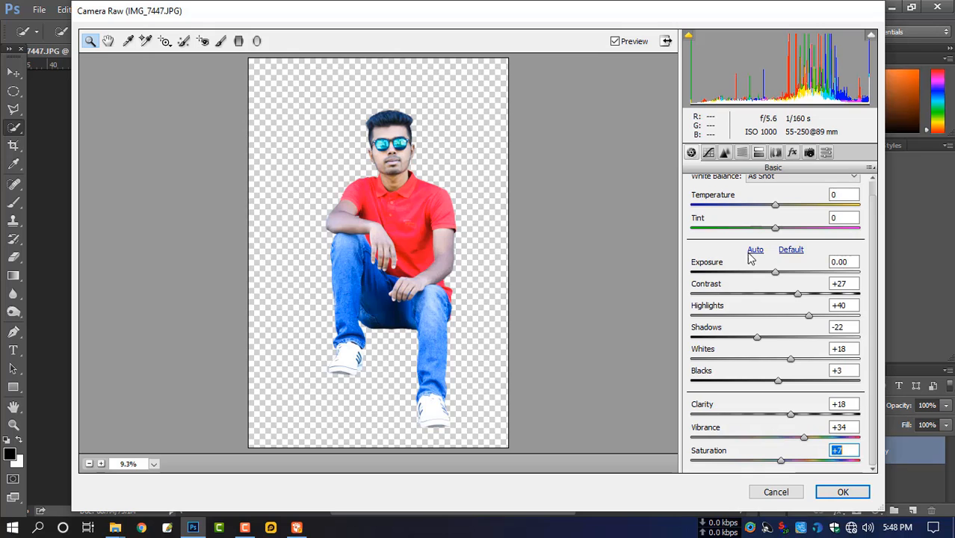
Set the parametric tone curve to Highlights +11, Darks -6 and Shadows -8, and apply the Camera Raw adjustments.
{"action": "left_click", "coordinate": [708, 153]}
{"action": "left_click_drag", "start_coordinate": [777, 432], "coordinate": [783, 406]}
{"action": "scroll", "coordinate": [783, 459], "scroll_direction": "down", "scroll_amount": 1}
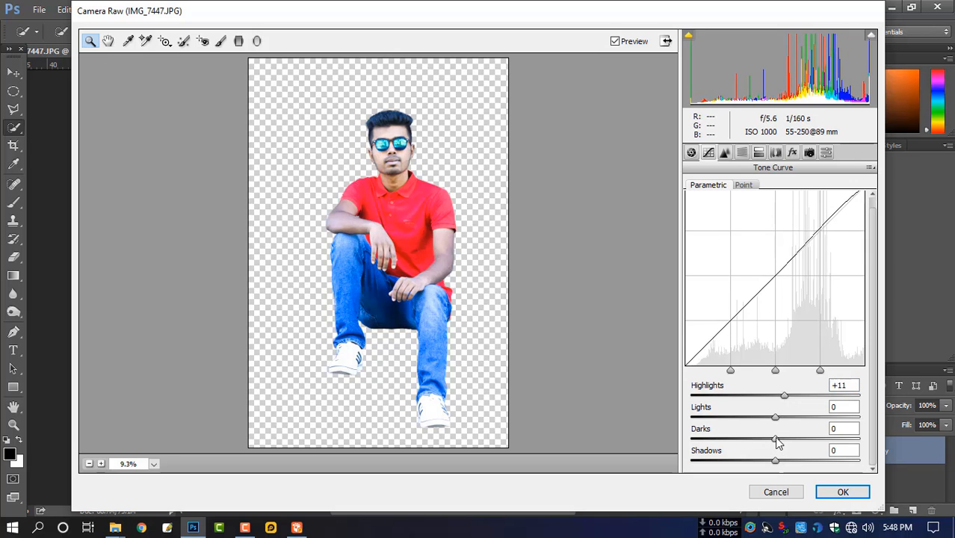
{"action": "left_click_drag", "start_coordinate": [776, 440], "coordinate": [772, 463]}
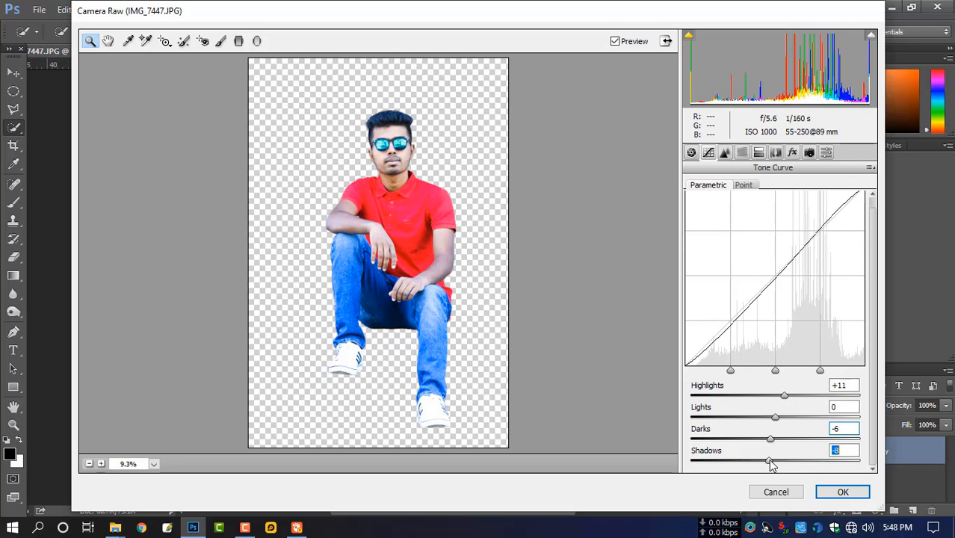
{"action": "left_click", "coordinate": [842, 491]}
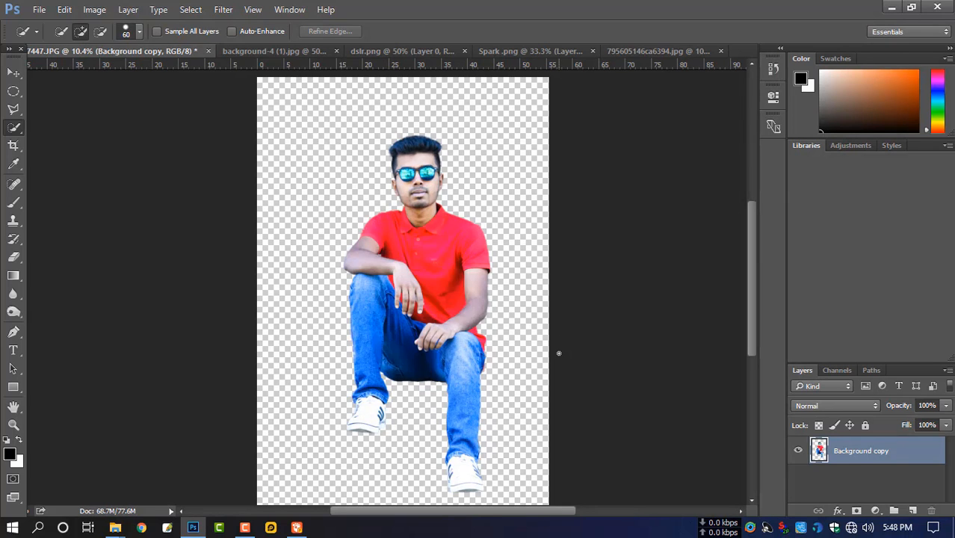
Apply a Color Balance adjustment to the whole cutout, setting the highlights' Cyan–Red level to +21.
{"action": "scroll", "coordinate": [478, 256], "scroll_direction": "up", "scroll_amount": 4}
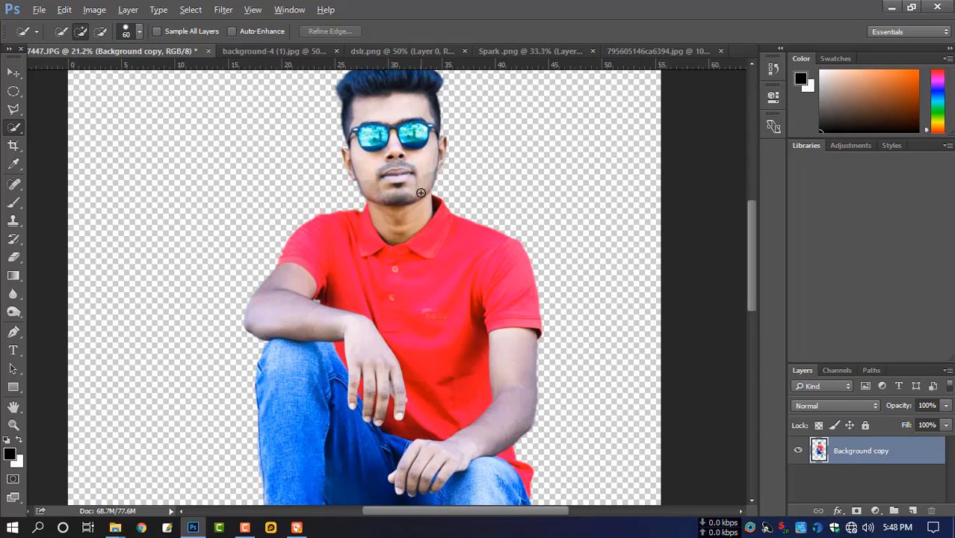
{"action": "left_click_drag", "start_coordinate": [440, 163], "coordinate": [456, 212]}
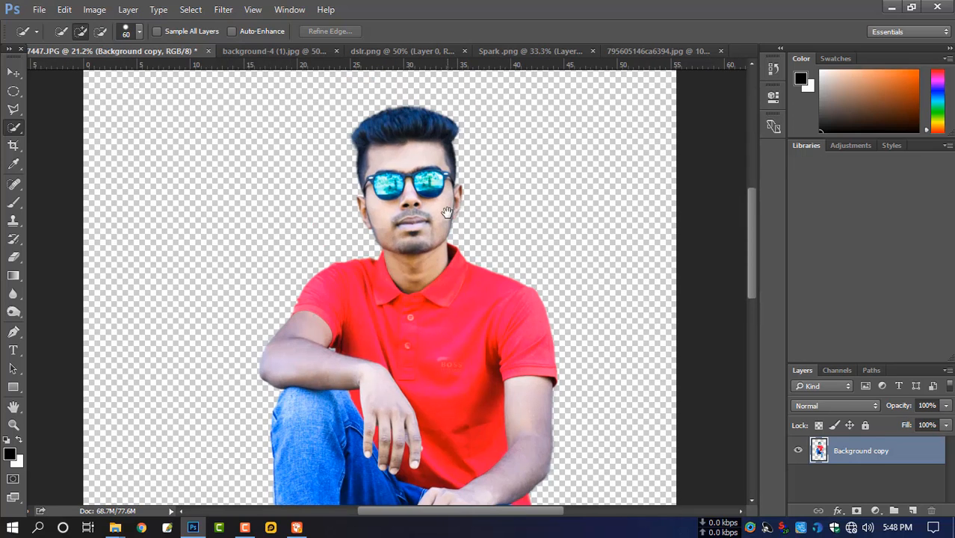
{"action": "key", "text": "ctrl+b"}
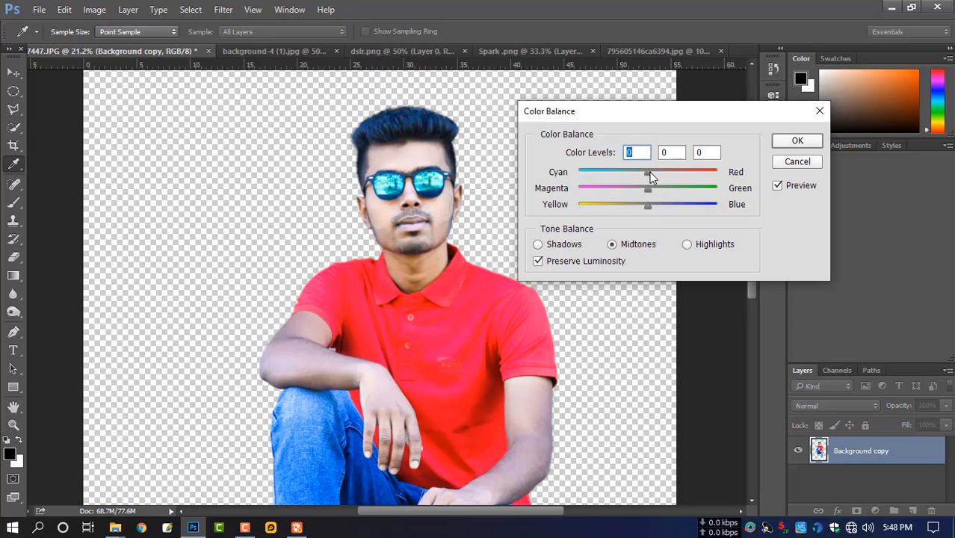
{"action": "mouse_move", "coordinate": [649, 172]}
{"action": "left_mouse_down"}
{"action": "mouse_move", "coordinate": [665, 171]}
{"action": "mouse_move", "coordinate": [661, 189]}
{"action": "mouse_move", "coordinate": [648, 189]}
{"action": "left_mouse_up"}
{"action": "left_click", "coordinate": [648, 208]}
{"action": "left_click", "coordinate": [687, 244]}
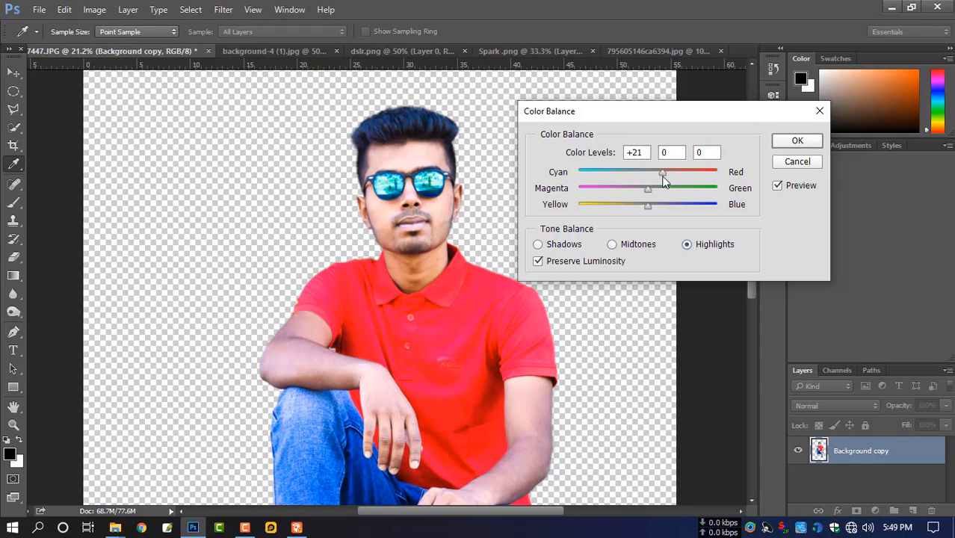
{"action": "left_click_drag", "start_coordinate": [648, 189], "coordinate": [645, 208]}
{"action": "left_click", "coordinate": [777, 185]}
{"action": "left_click", "coordinate": [778, 185]}
{"action": "left_click", "coordinate": [799, 143]}
{"action": "key", "text": "w"}
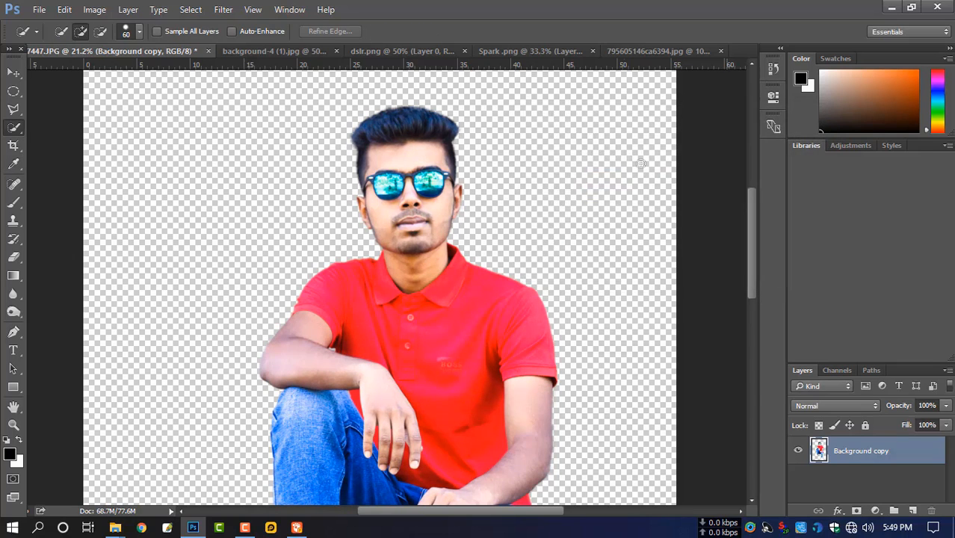
Quick-select the skin of the man's face and neck and feather the selection by 32 pixels.
{"action": "scroll", "coordinate": [412, 243], "scroll_direction": "down", "scroll_amount": 2}
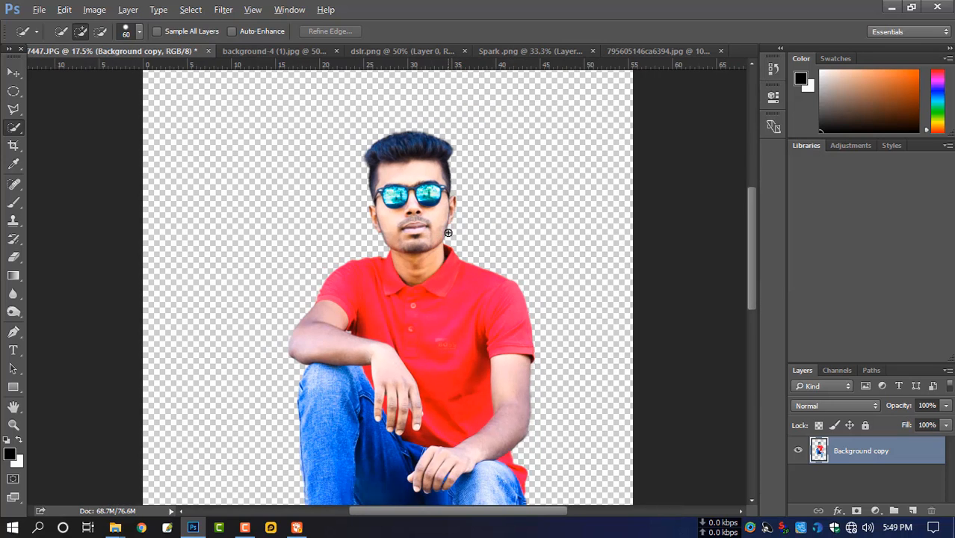
{"action": "scroll", "coordinate": [448, 234], "scroll_direction": "up", "scroll_amount": 1}
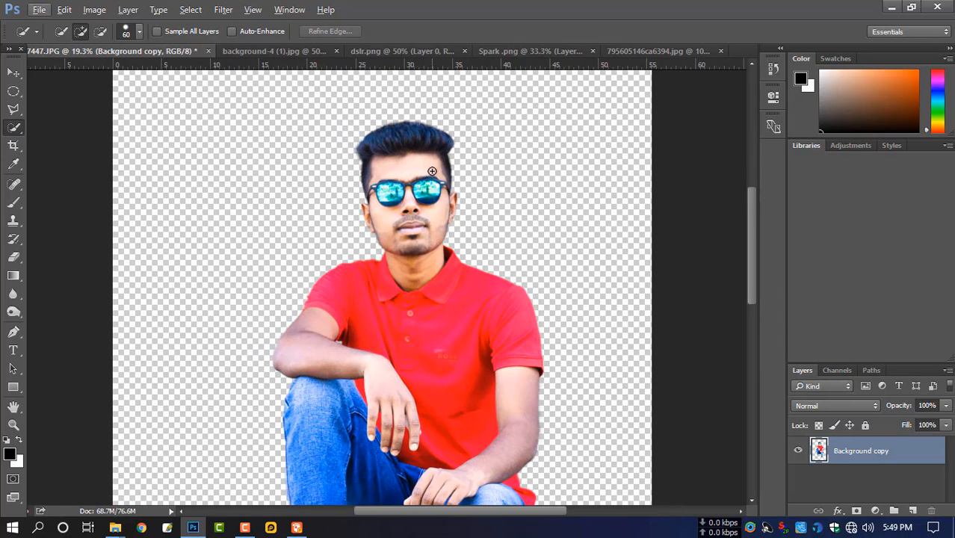
{"action": "mouse_move", "coordinate": [431, 172]}
{"action": "left_mouse_down"}
{"action": "mouse_move", "coordinate": [379, 168]}
{"action": "mouse_move", "coordinate": [392, 226]}
{"action": "mouse_move", "coordinate": [385, 209]}
{"action": "mouse_move", "coordinate": [384, 221]}
{"action": "mouse_move", "coordinate": [400, 234]}
{"action": "mouse_move", "coordinate": [434, 230]}
{"action": "mouse_move", "coordinate": [419, 270]}
{"action": "left_mouse_up"}
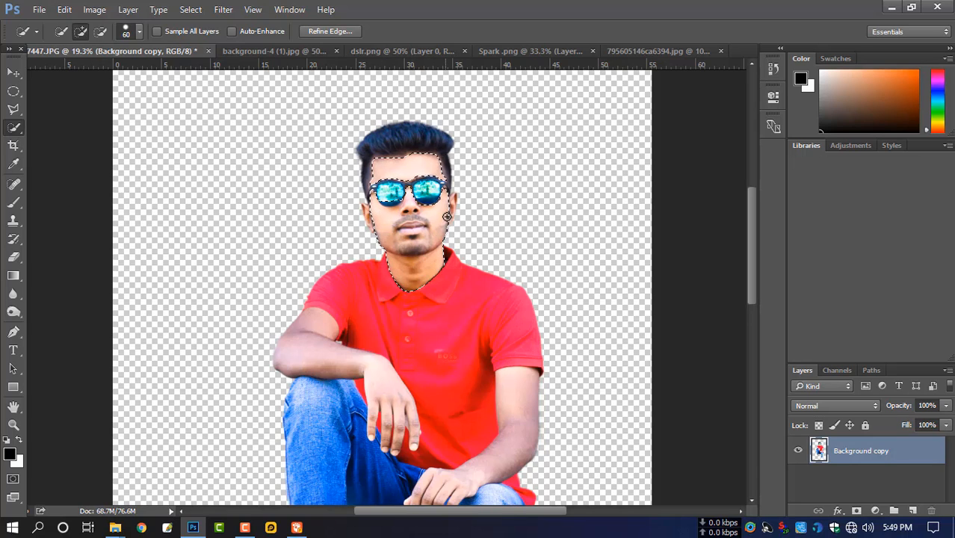
{"action": "key", "text": "shift+F6"}
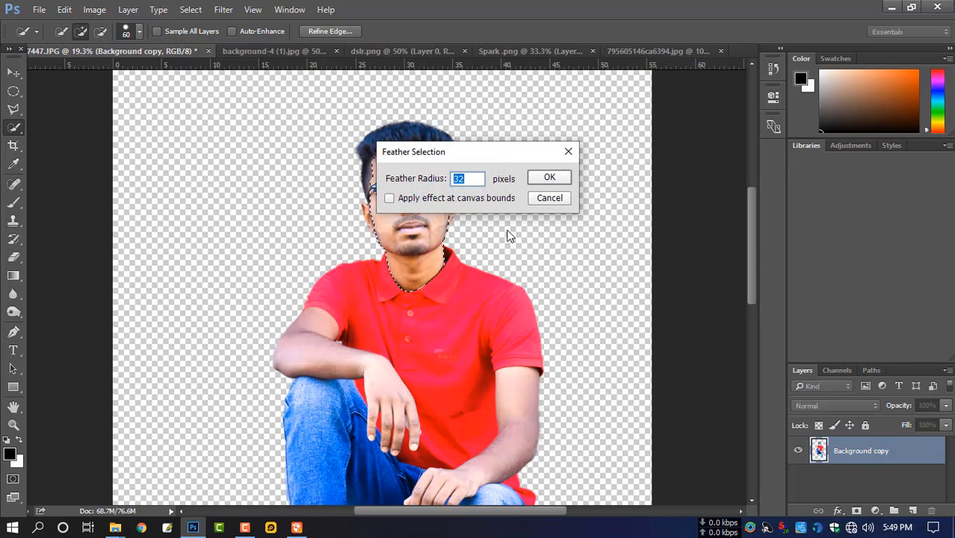
{"action": "key", "text": "Return"}
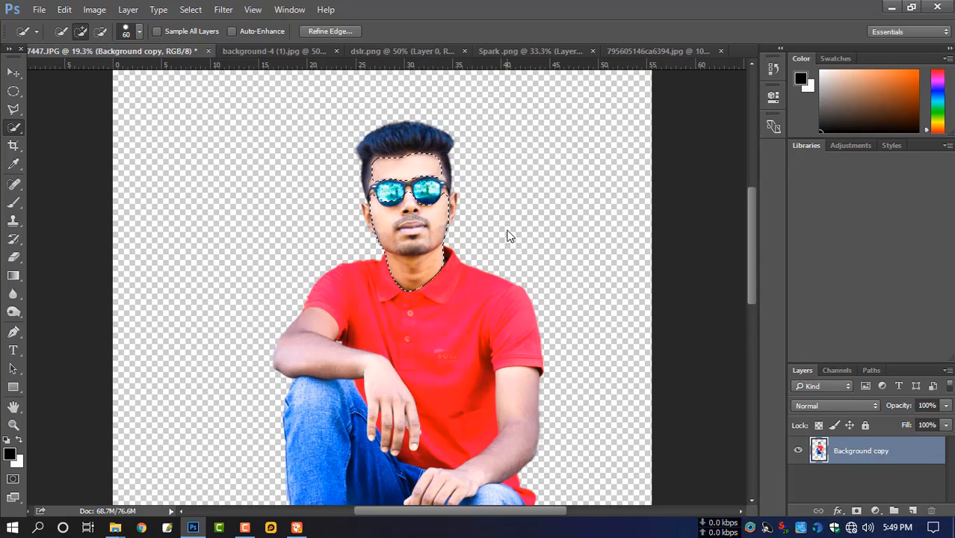
Color-balance the face and neck midtones to Magenta–Green +7 and Yellow–Blue +17, and clear the selection.
{"action": "key", "text": "ctrl+b"}
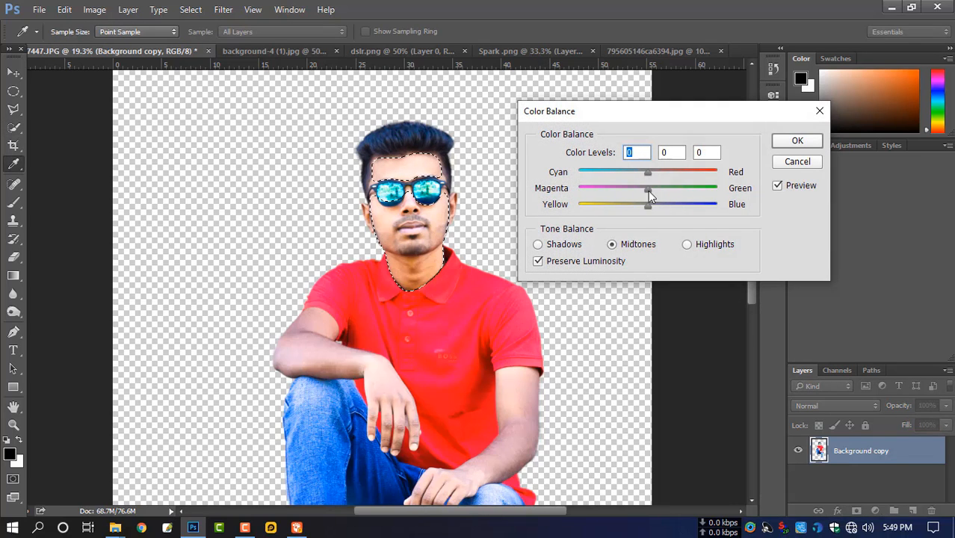
{"action": "left_click_drag", "start_coordinate": [647, 189], "coordinate": [653, 190]}
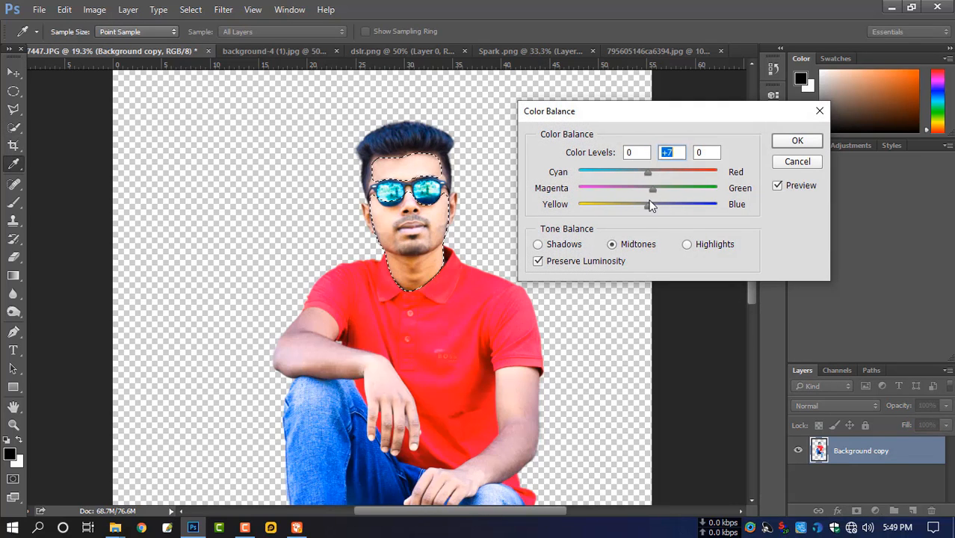
{"action": "left_click", "coordinate": [659, 207]}
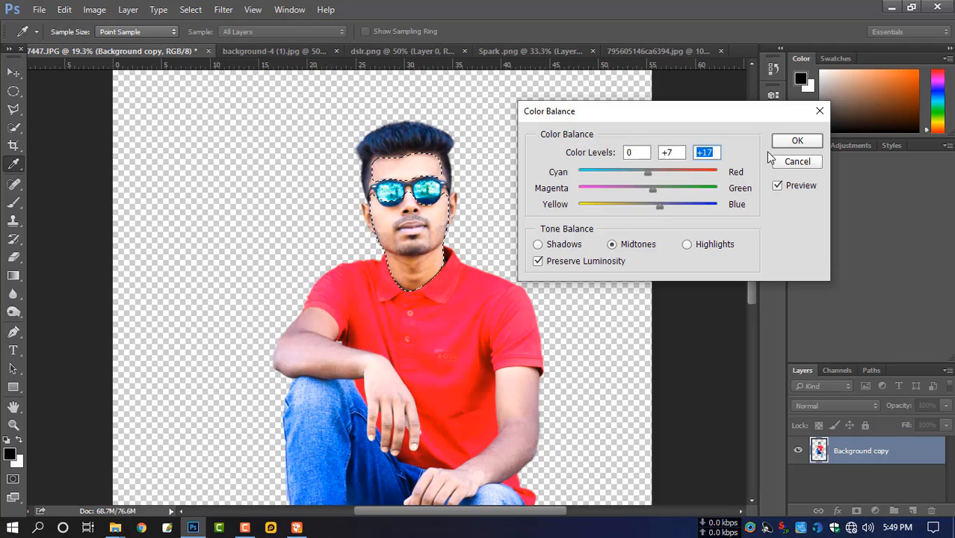
{"action": "left_click", "coordinate": [797, 141]}
{"action": "key", "text": "w"}
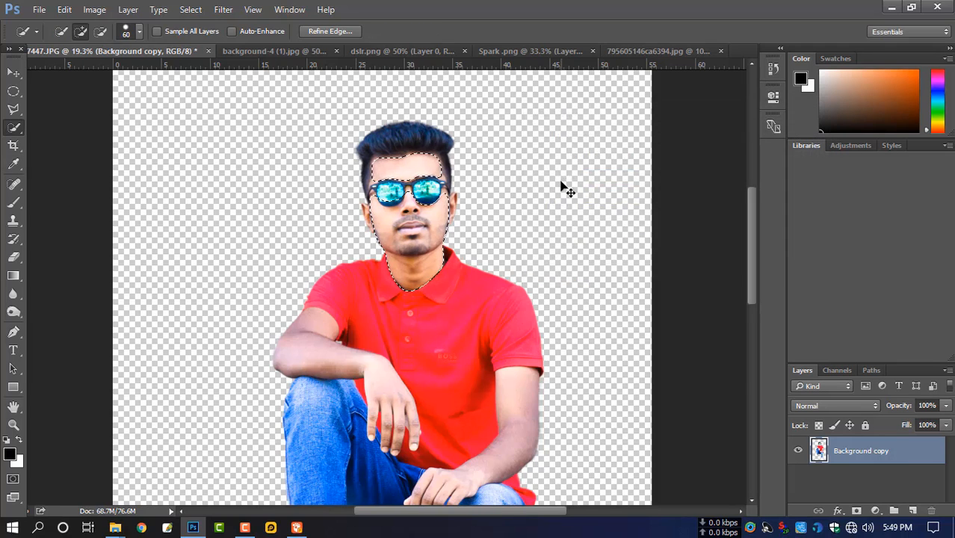
{"action": "key", "text": "ctrl+d"}
Quick-select both of the man's arms and hands and feather the selection.
{"action": "left_click_drag", "start_coordinate": [447, 286], "coordinate": [444, 263]}
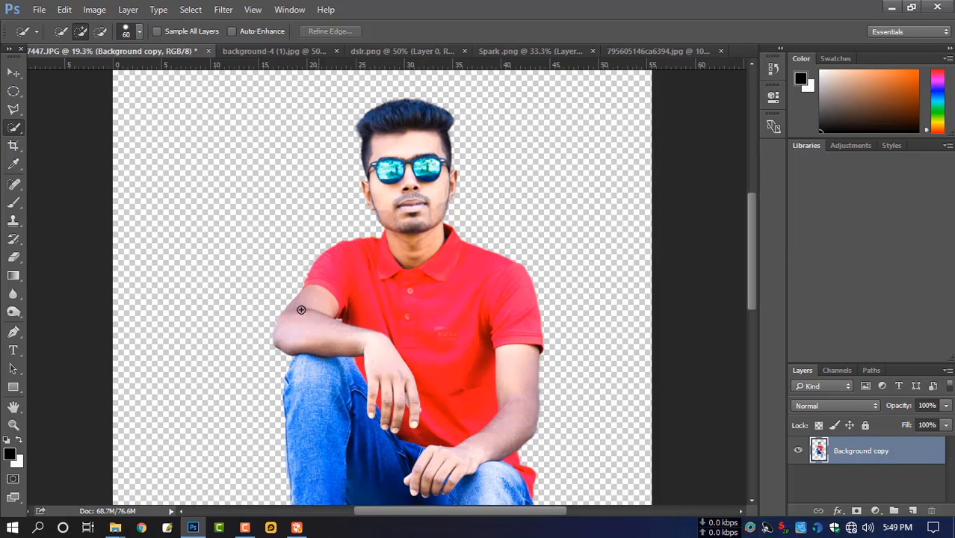
{"action": "mouse_move", "coordinate": [301, 309]}
{"action": "left_mouse_down"}
{"action": "mouse_move", "coordinate": [325, 335]}
{"action": "mouse_move", "coordinate": [531, 367]}
{"action": "mouse_move", "coordinate": [500, 442]}
{"action": "left_mouse_up"}
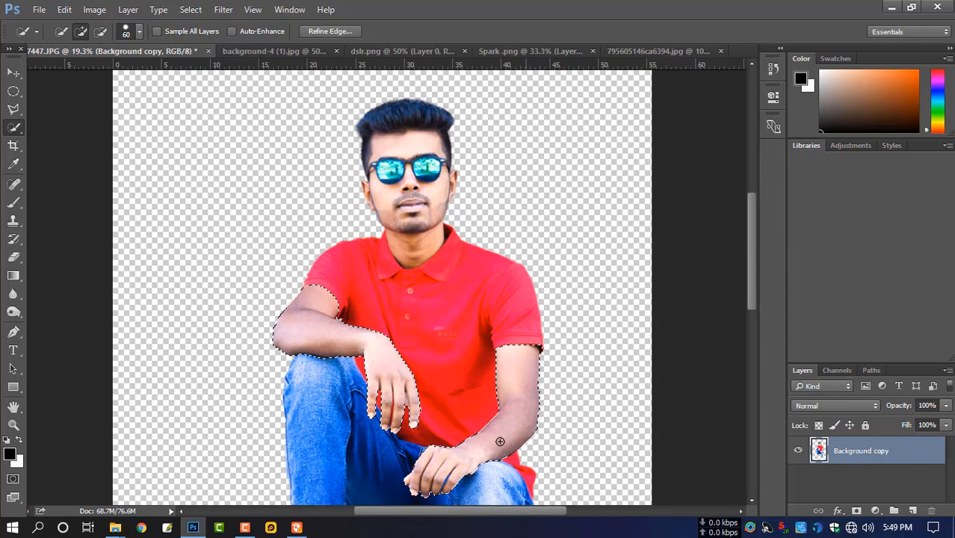
{"action": "key", "text": "shift+F6"}
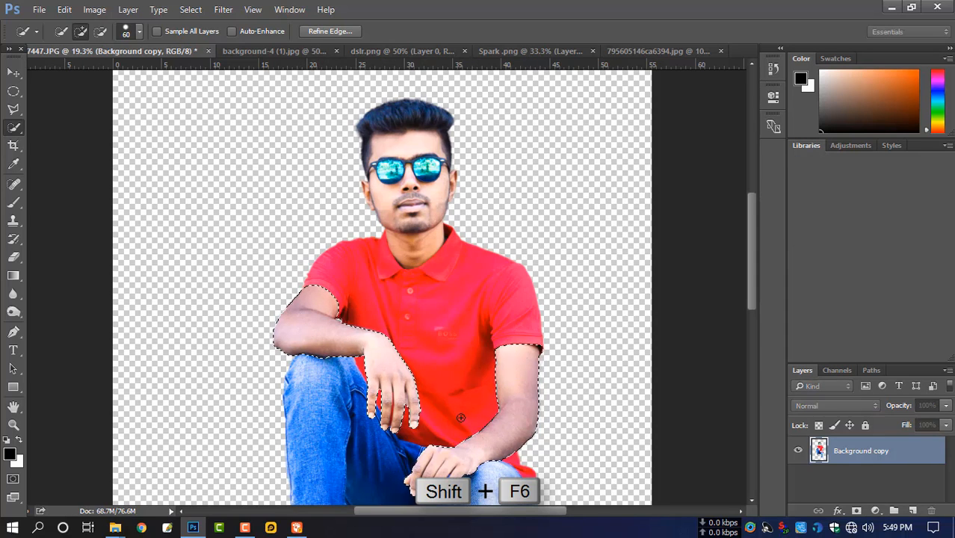
{"action": "key", "text": "Return"}
Warm the highlights of the selected arms and hands with Color Balance, and clear the selection.
{"action": "key", "text": "ctrl+b"}
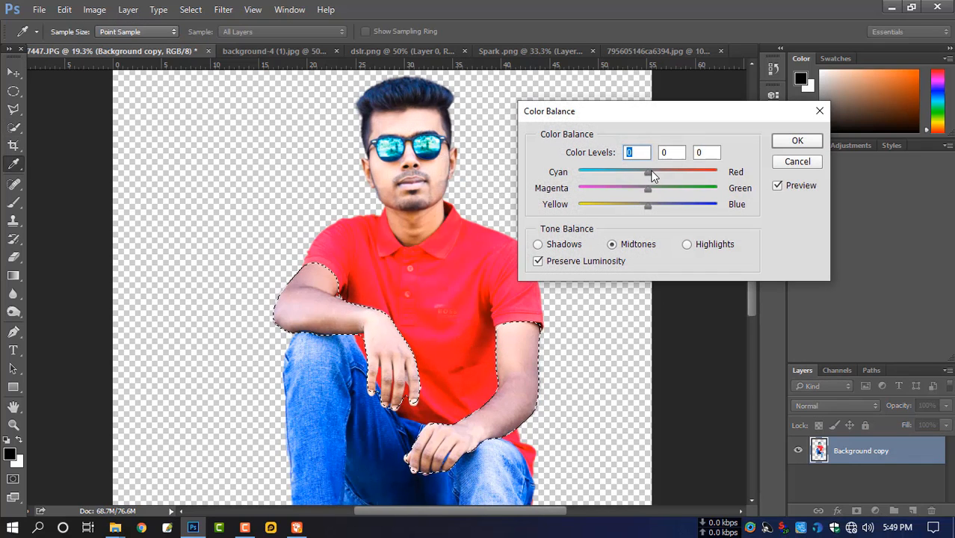
{"action": "left_click", "coordinate": [695, 245]}
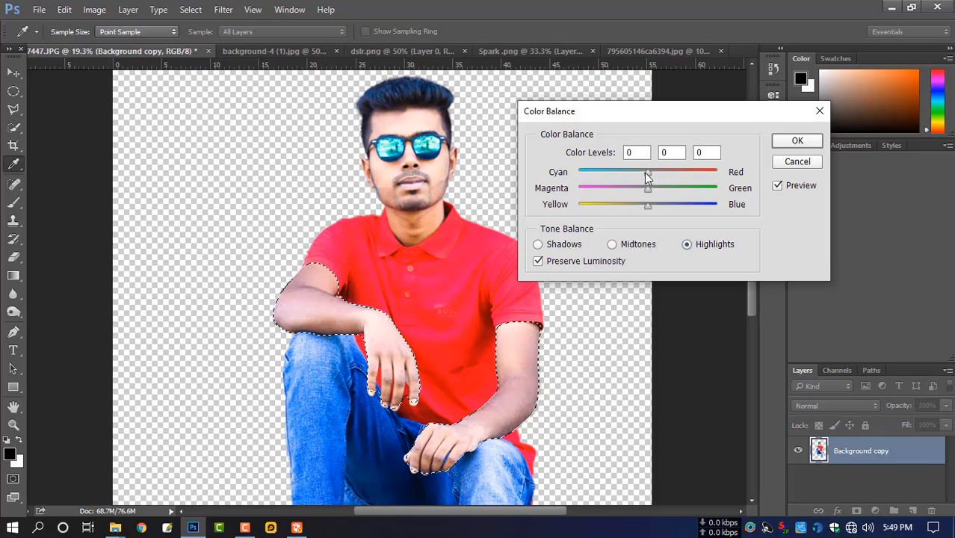
{"action": "left_click_drag", "start_coordinate": [647, 173], "coordinate": [647, 208]}
{"action": "left_click", "coordinate": [797, 141]}
{"action": "key", "text": "w"}
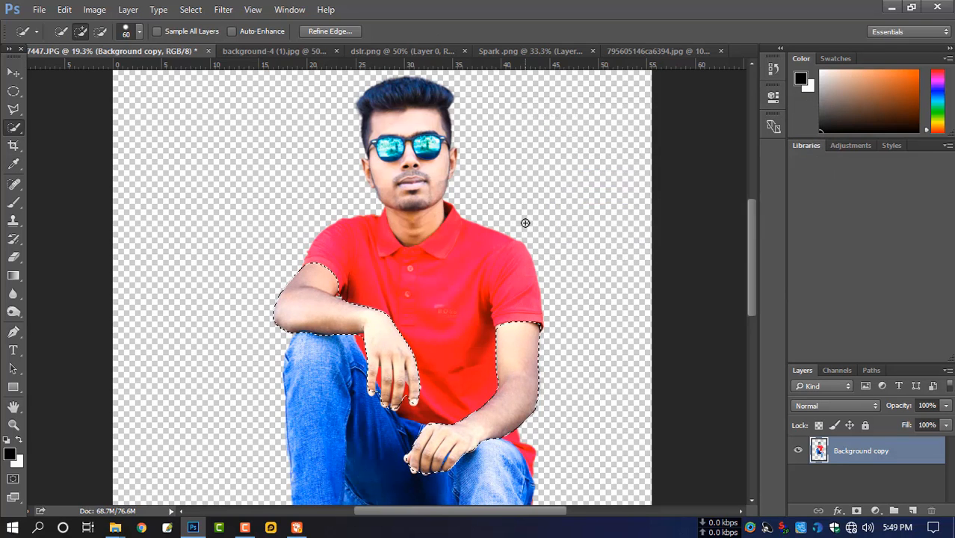
{"action": "key", "text": "ctrl+d"}
Quick-select the man's hair, excluding the forehead, and copy it to a new layer.
{"action": "scroll", "coordinate": [471, 221], "scroll_direction": "down", "scroll_amount": 2}
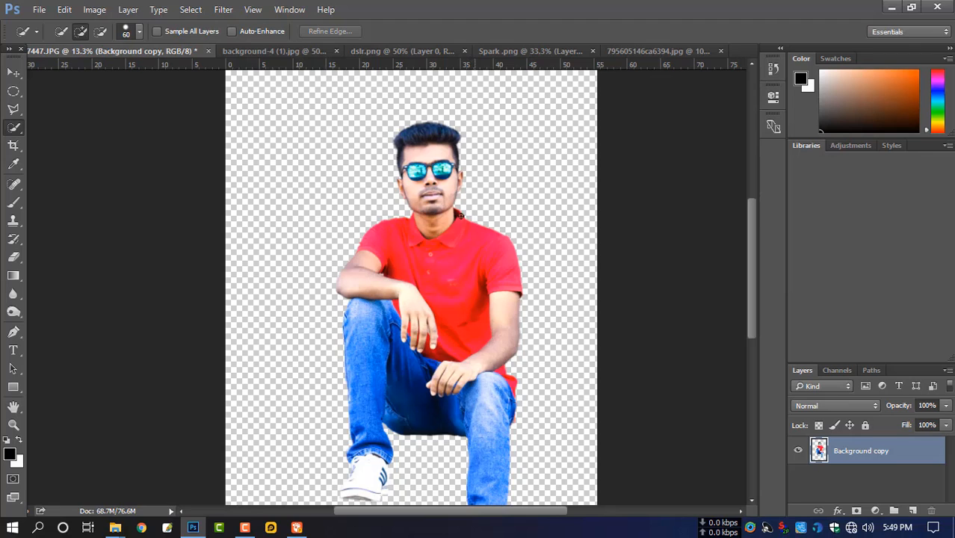
{"action": "scroll", "coordinate": [452, 195], "scroll_direction": "up", "scroll_amount": 3}
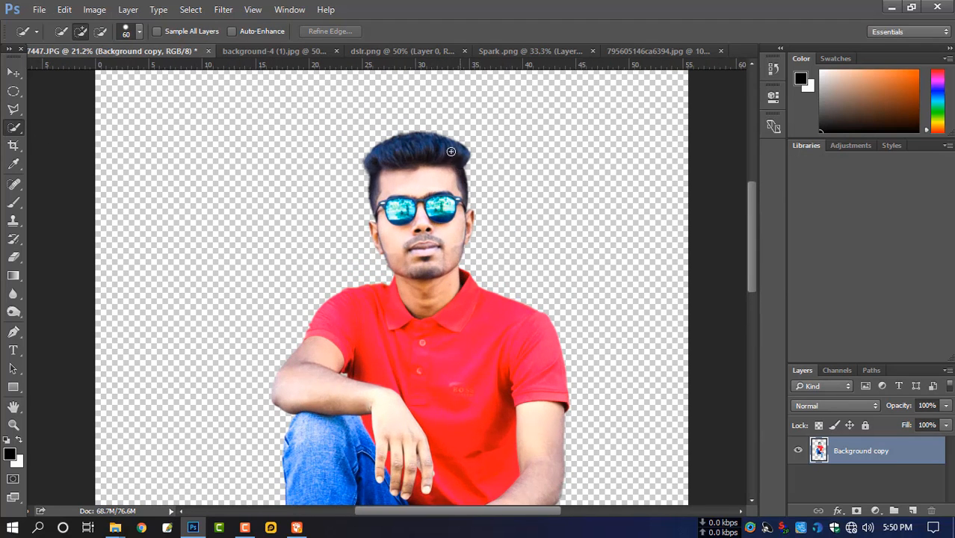
{"action": "left_click_drag", "start_coordinate": [450, 152], "coordinate": [388, 141]}
{"action": "left_click", "coordinate": [393, 186], "text": "alt"}
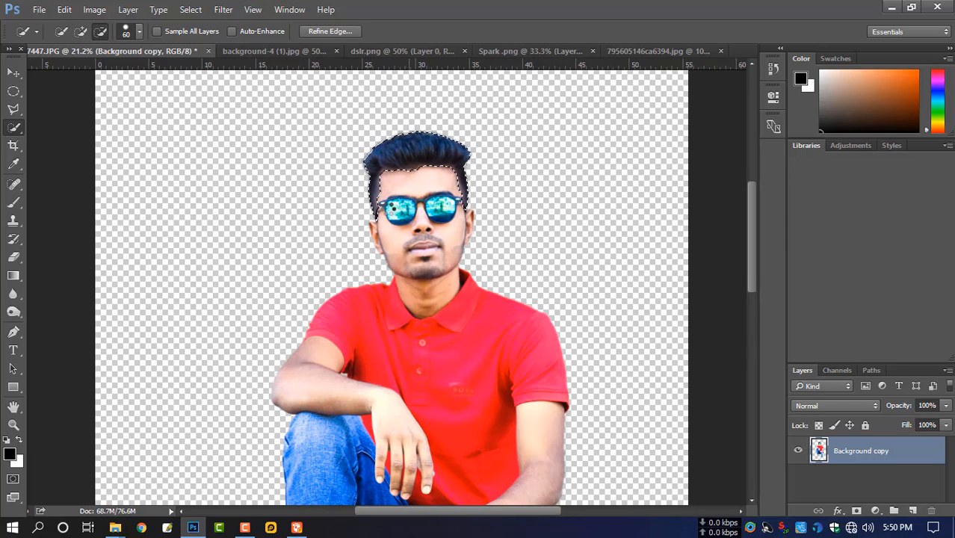
{"action": "key", "text": "ctrl+j"}
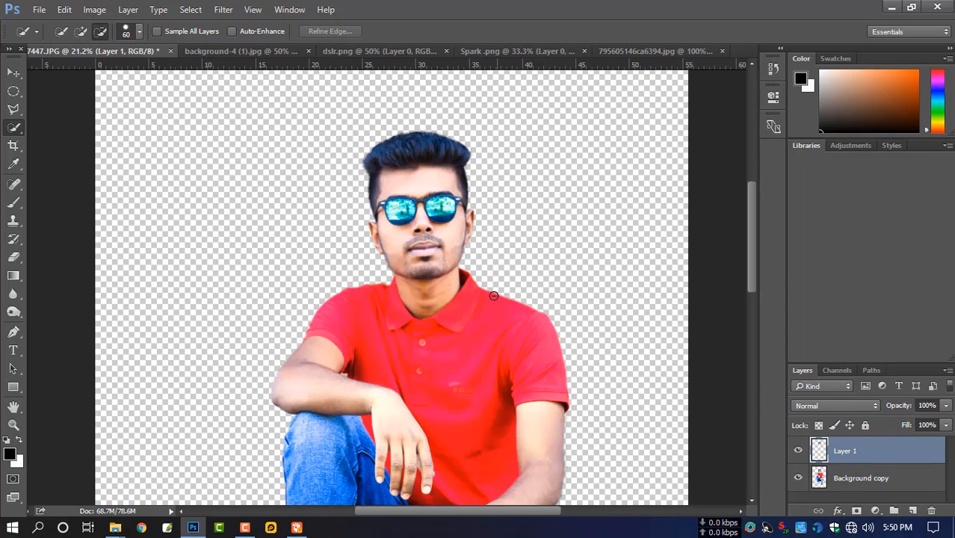
Set up the Smudge tool with the 111 px scattered-dots brush tip, reduced to 80 px, at 54% strength.
{"action": "left_click", "coordinate": [13, 293]}
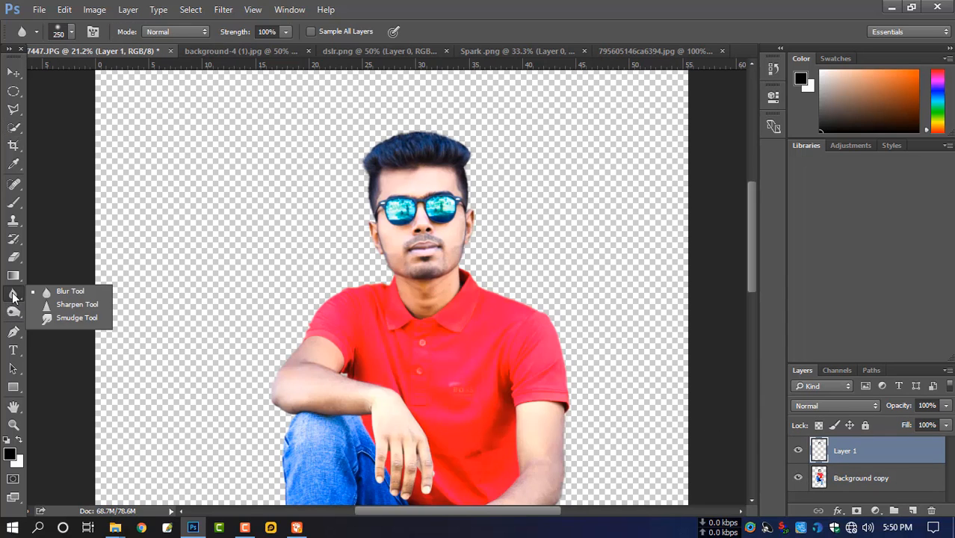
{"action": "left_click", "coordinate": [53, 318]}
{"action": "scroll", "coordinate": [471, 200], "scroll_direction": "up", "scroll_amount": 2}
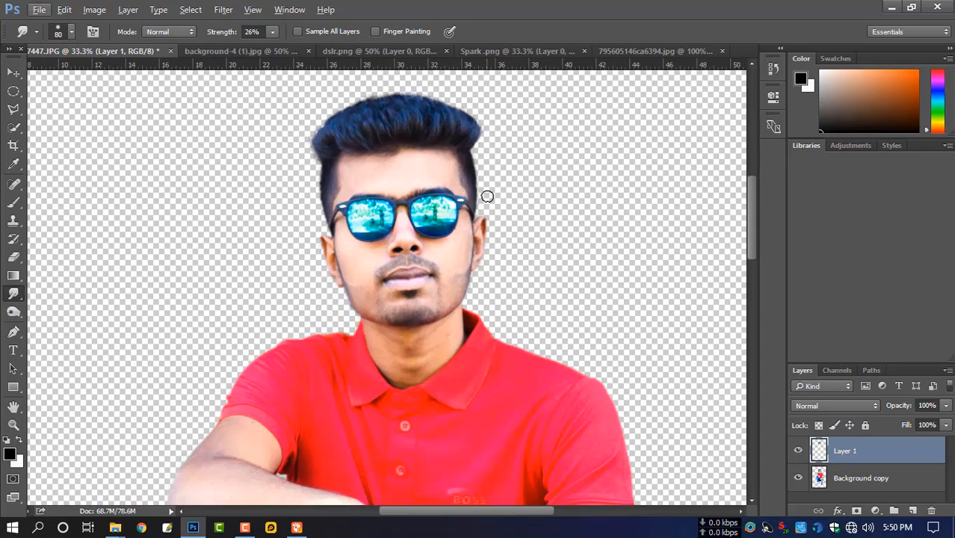
{"action": "right_click", "coordinate": [488, 197]}
{"action": "left_click", "coordinate": [607, 350]}
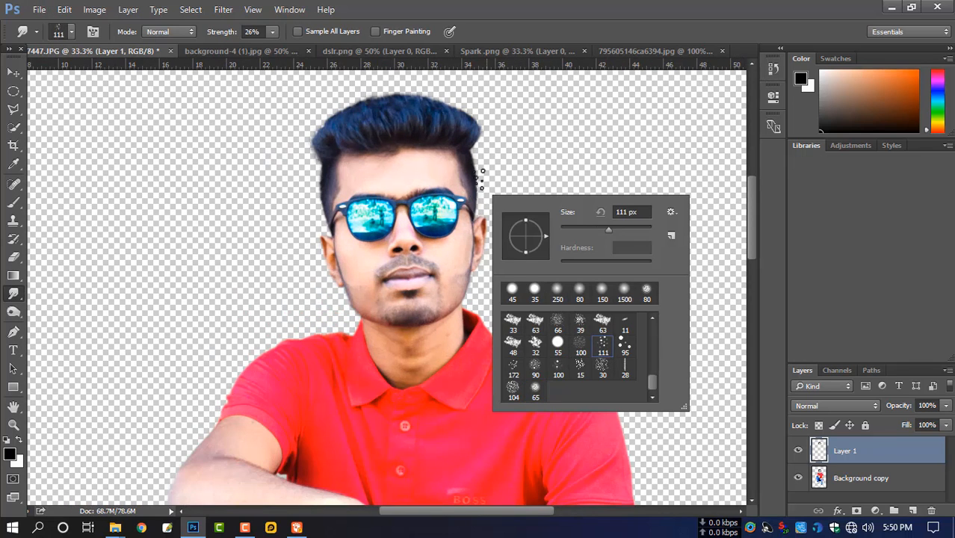
{"action": "left_click", "coordinate": [465, 134]}
{"action": "scroll", "coordinate": [480, 177], "scroll_direction": "down", "scroll_amount": 1}
{"action": "scroll", "coordinate": [480, 186], "scroll_direction": "up", "scroll_amount": 2}
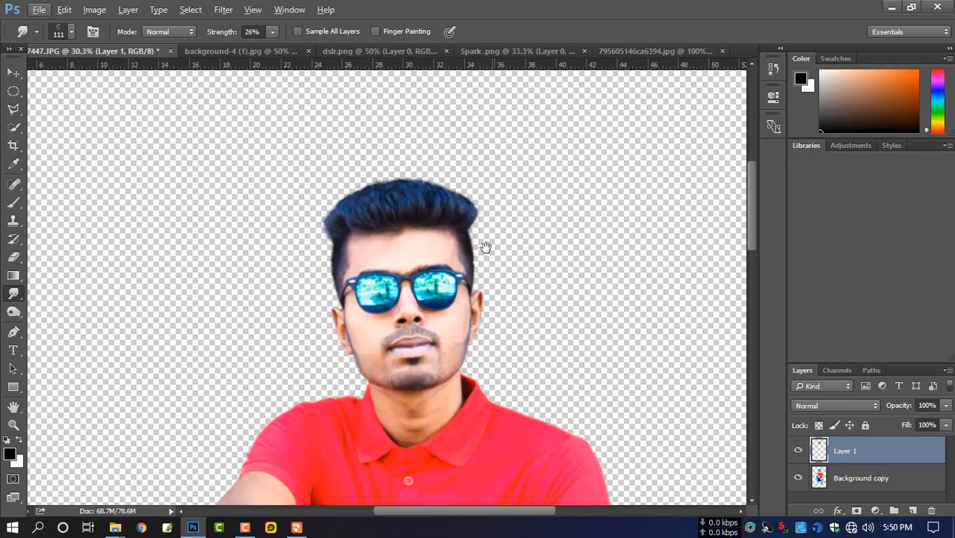
{"action": "key", "text": "bracketleft"}
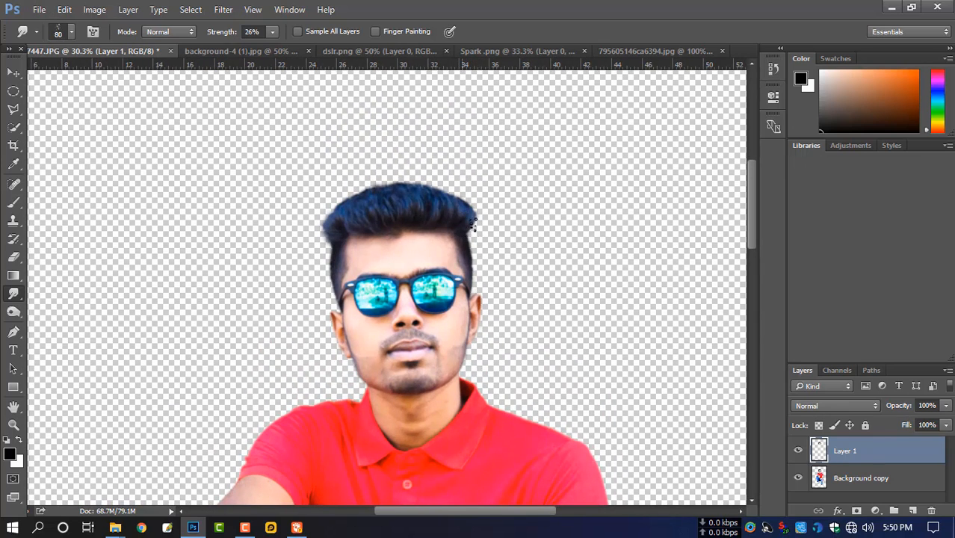
{"action": "left_click", "coordinate": [272, 32]}
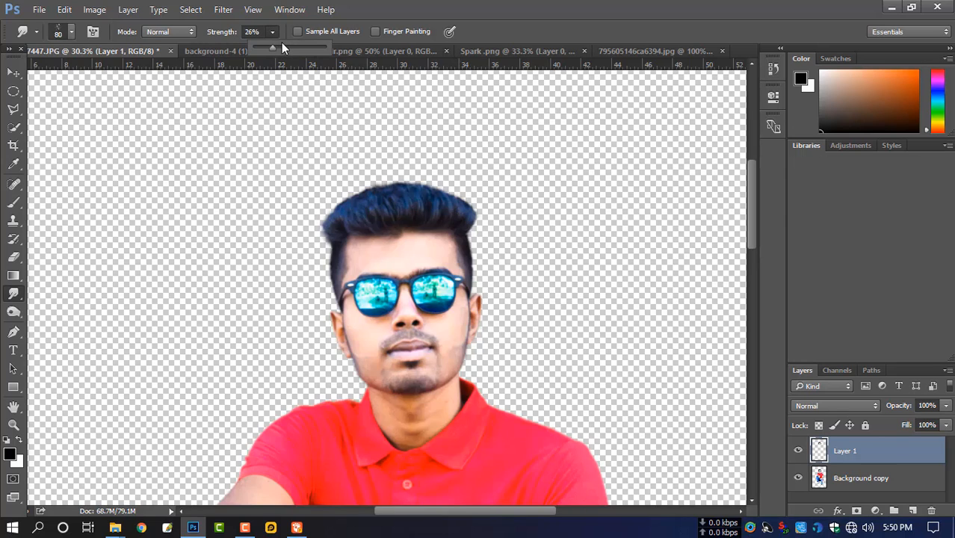
{"action": "left_click", "coordinate": [291, 47]}
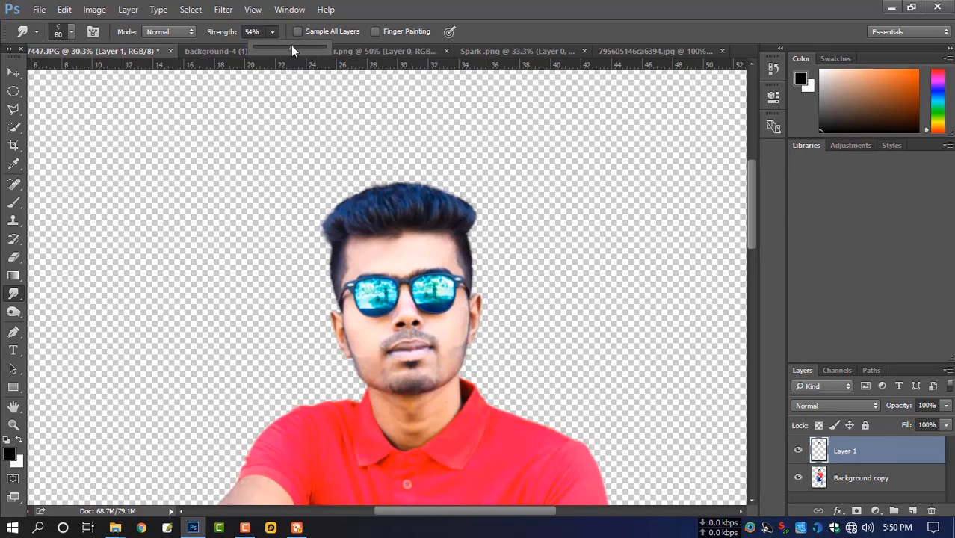
Smudge the hair's outline outward in short strokes along the top and sides, reducing the brush to 60 px, to form fine strands.
{"action": "left_click", "coordinate": [465, 233]}
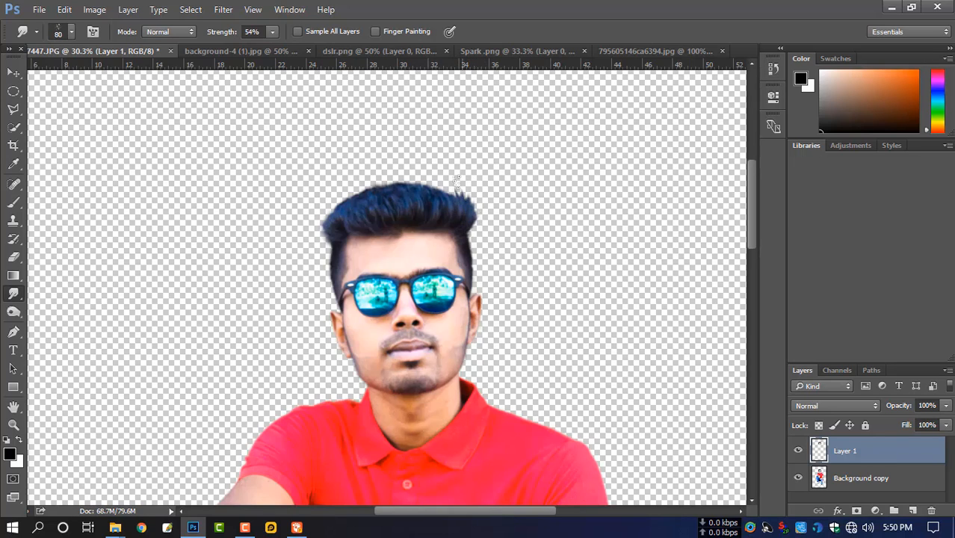
{"action": "key", "text": "bracketleft"}
{"action": "mouse_move", "coordinate": [339, 235]}
{"action": "left_mouse_down"}
{"action": "mouse_move", "coordinate": [333, 207]}
{"action": "mouse_move", "coordinate": [334, 225]}
{"action": "mouse_move", "coordinate": [330, 201]}
{"action": "mouse_move", "coordinate": [326, 216]}
{"action": "mouse_move", "coordinate": [338, 223]}
{"action": "mouse_move", "coordinate": [364, 188]}
{"action": "left_mouse_up"}
{"action": "mouse_move", "coordinate": [329, 214]}
{"action": "left_mouse_down"}
{"action": "mouse_move", "coordinate": [373, 196]}
{"action": "mouse_move", "coordinate": [365, 213]}
{"action": "mouse_move", "coordinate": [362, 201]}
{"action": "mouse_move", "coordinate": [377, 192]}
{"action": "mouse_move", "coordinate": [358, 196]}
{"action": "mouse_move", "coordinate": [361, 188]}
{"action": "mouse_move", "coordinate": [388, 183]}
{"action": "left_mouse_up"}
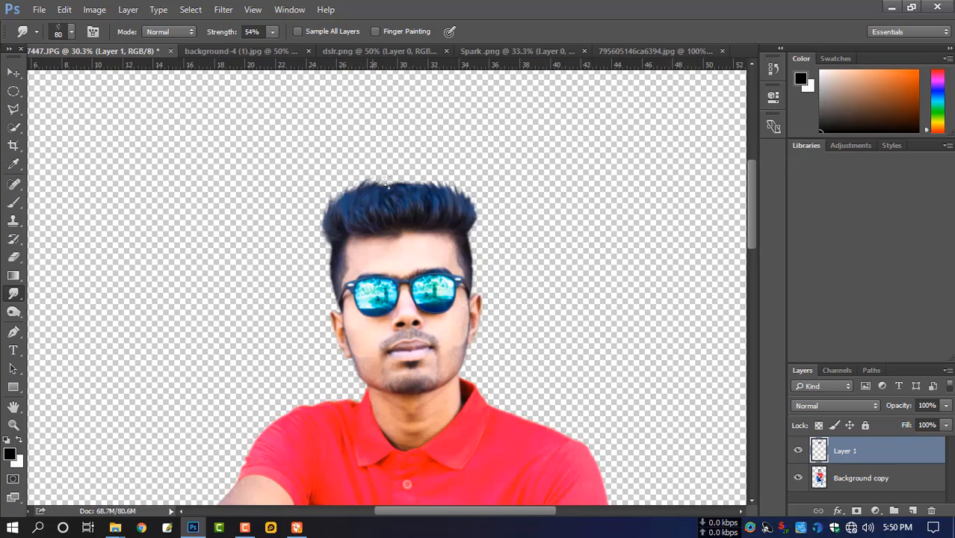
{"action": "left_click_drag", "start_coordinate": [345, 207], "coordinate": [351, 191]}
{"action": "left_click_drag", "start_coordinate": [431, 193], "coordinate": [436, 183]}
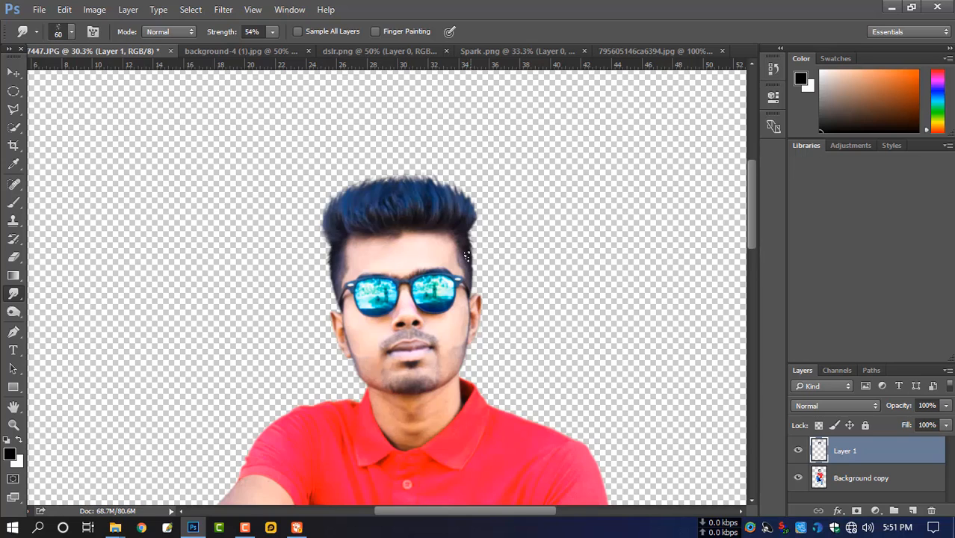
{"action": "left_click_drag", "start_coordinate": [459, 232], "coordinate": [463, 232]}
{"action": "scroll", "coordinate": [419, 236], "scroll_direction": "down", "scroll_amount": 2}
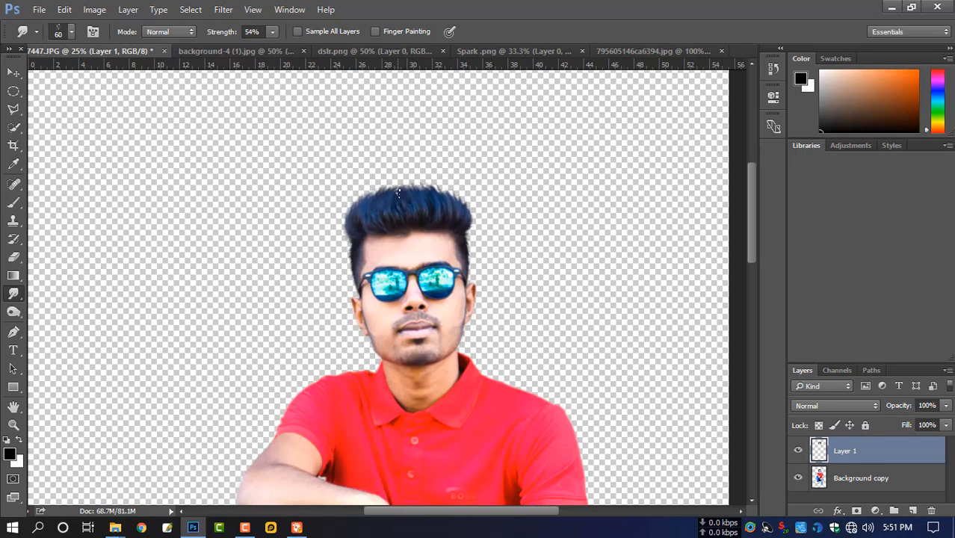
Darken the hair on Layer 1 with the Burn tool at Midtones and 53% exposure, using brush sizes between 80 and 100 px.
{"action": "scroll", "coordinate": [445, 231], "scroll_direction": "down", "scroll_amount": 2}
{"action": "scroll", "coordinate": [445, 231], "scroll_direction": "up", "scroll_amount": 1}
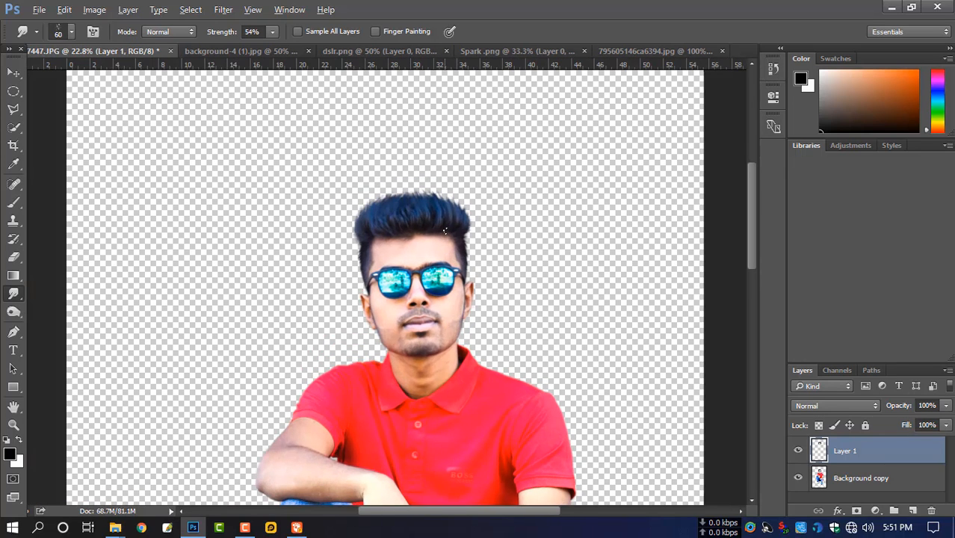
{"action": "left_click", "coordinate": [13, 312]}
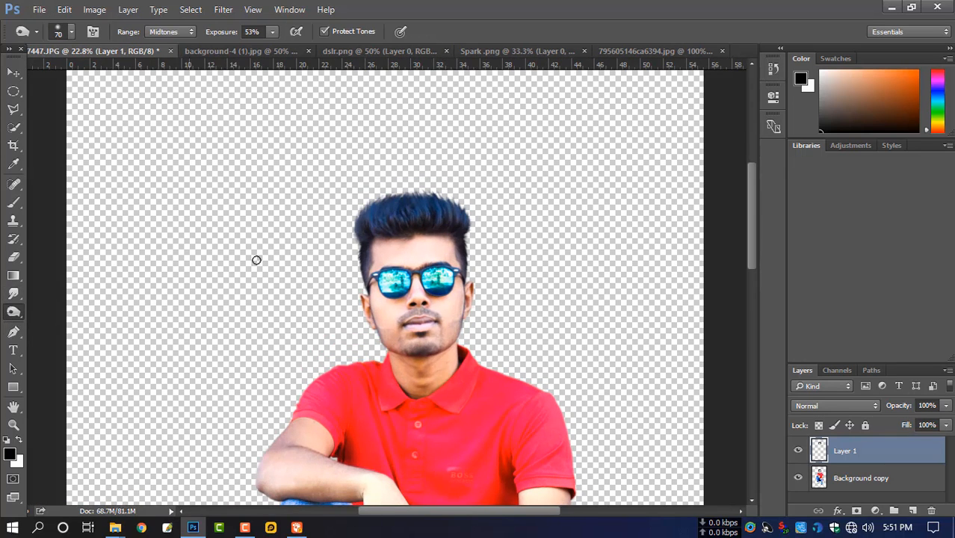
{"action": "scroll", "coordinate": [348, 260], "scroll_direction": "up", "scroll_amount": 1}
{"action": "scroll", "coordinate": [371, 268], "scroll_direction": "up", "scroll_amount": 1}
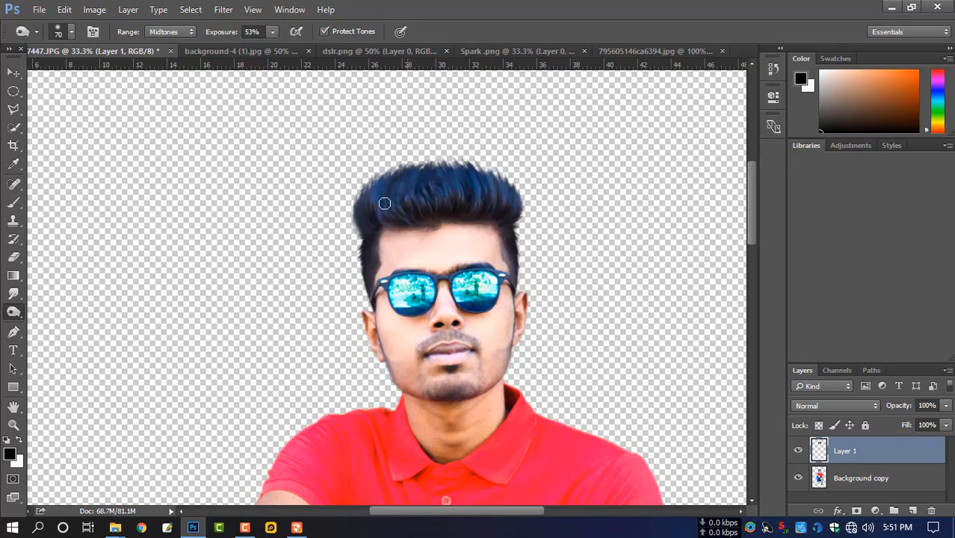
{"action": "key", "text": "bracketright"}
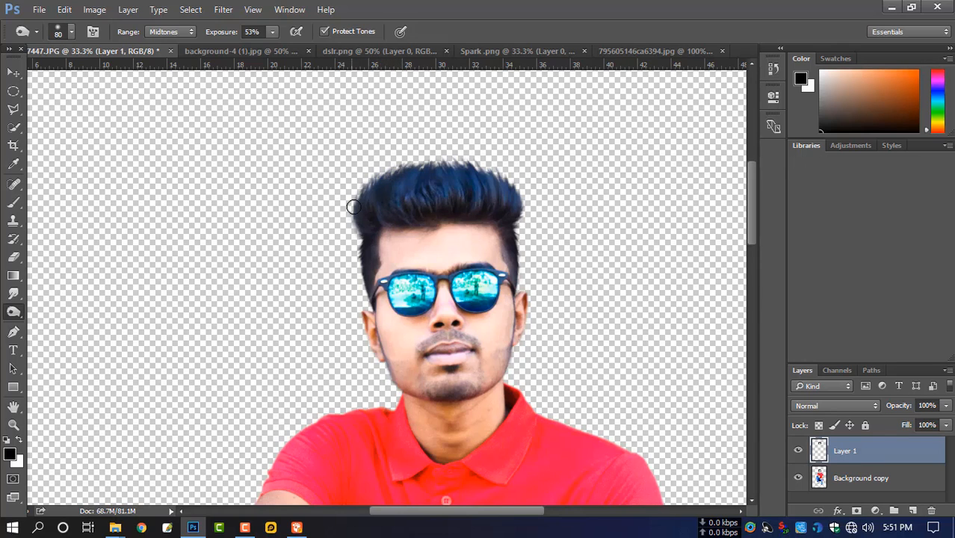
{"action": "key", "text": "bracketright"}
{"action": "key", "text": "bracketright"}
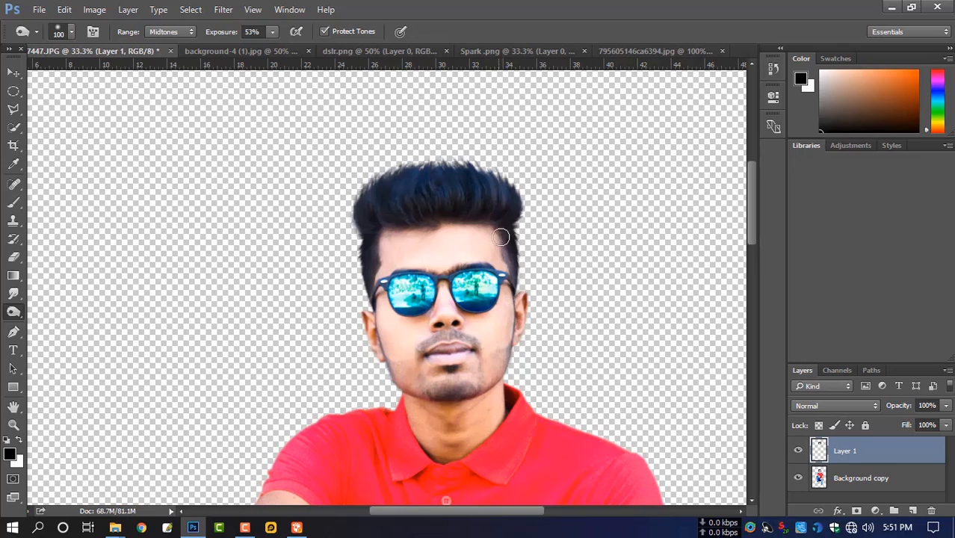
{"action": "key", "text": "bracketleft"}
{"action": "key", "text": "bracketleft"}
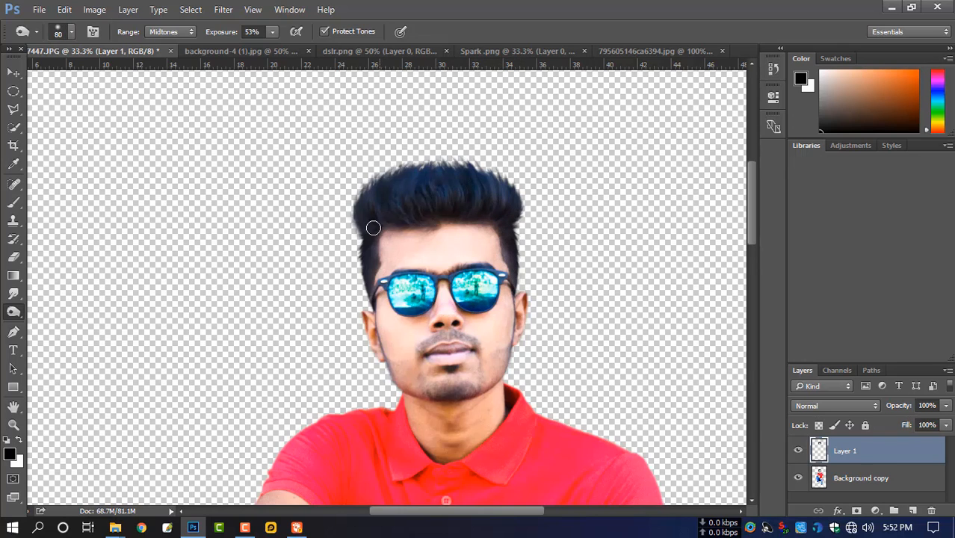
{"action": "key", "text": "bracketright"}
{"action": "key", "text": "bracketright"}
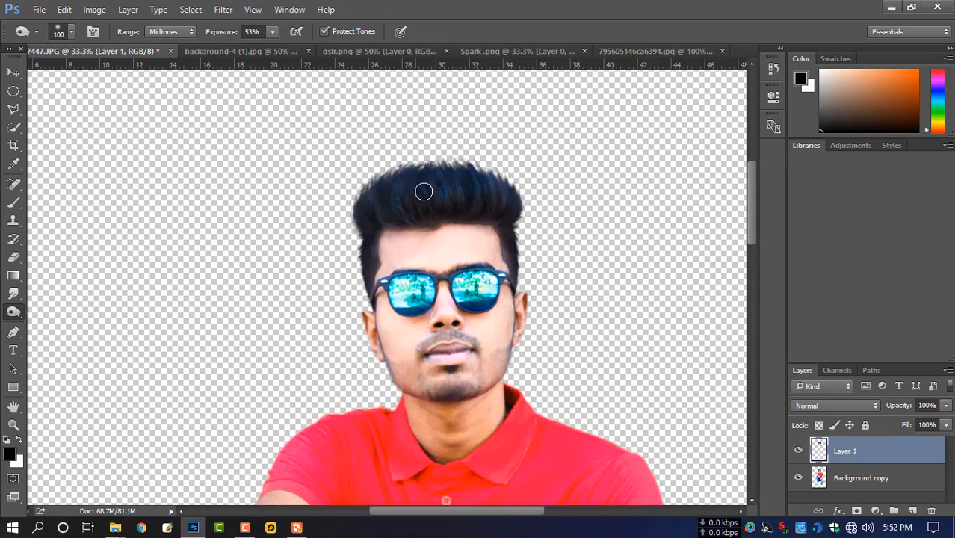
Examine the darkened hair against the face, clothes and whole figure.
{"action": "scroll", "coordinate": [424, 192], "scroll_direction": "down", "scroll_amount": 3}
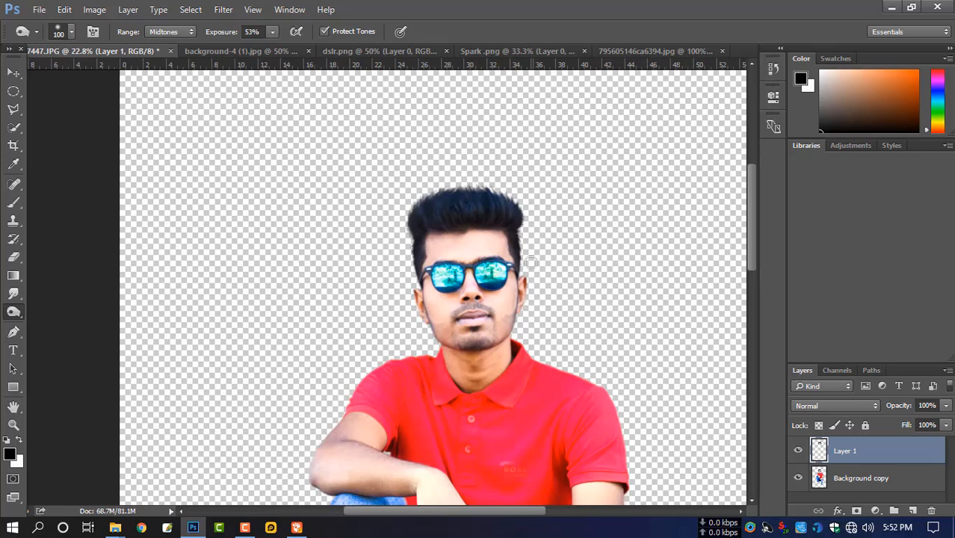
{"action": "scroll", "coordinate": [530, 261], "scroll_direction": "down", "scroll_amount": 3}
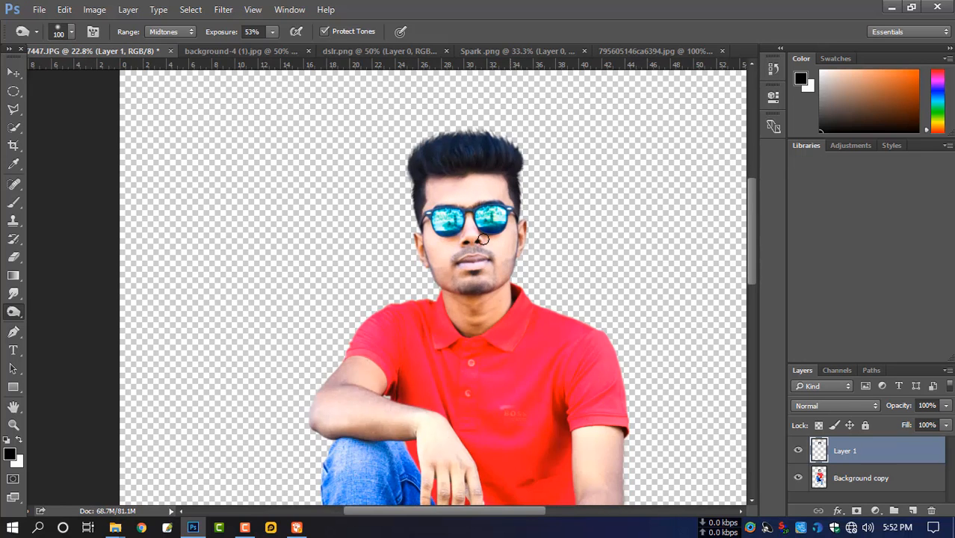
{"action": "scroll", "coordinate": [483, 239], "scroll_direction": "down", "scroll_amount": 3}
{"action": "left_click_drag", "start_coordinate": [470, 295], "coordinate": [403, 280]}
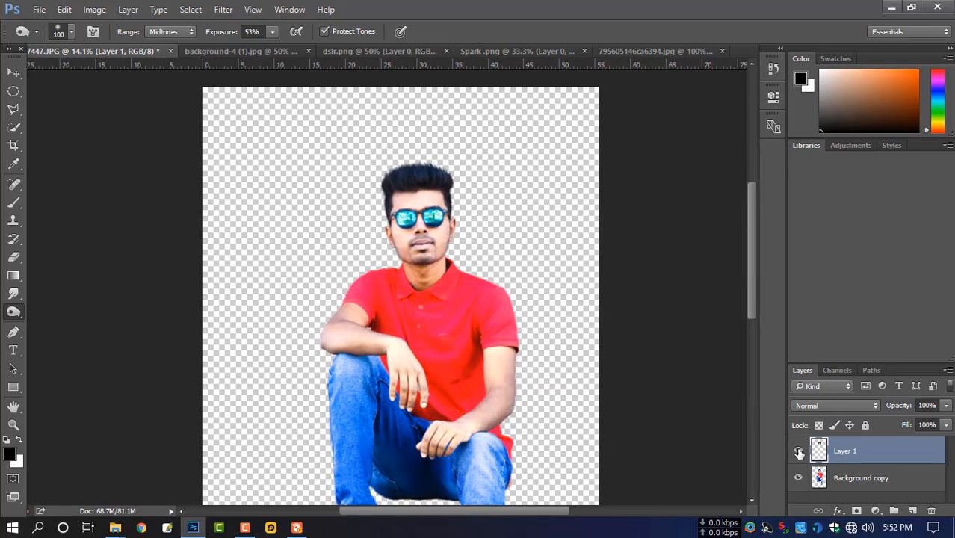
{"action": "scroll", "coordinate": [578, 290], "scroll_direction": "down", "scroll_amount": 1}
{"action": "scroll", "coordinate": [578, 290], "scroll_direction": "down", "scroll_amount": 1}
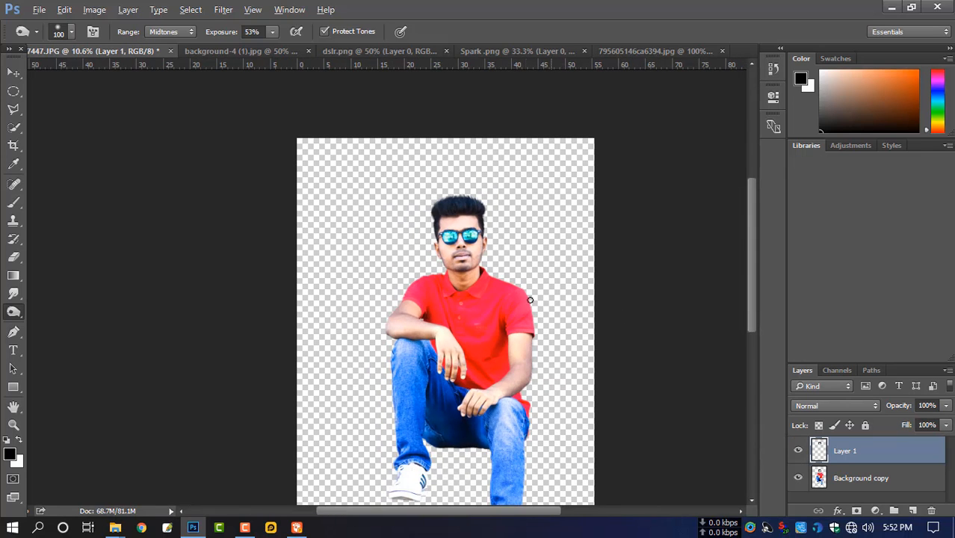
{"action": "left_click_drag", "start_coordinate": [524, 308], "coordinate": [458, 247]}
{"action": "scroll", "coordinate": [393, 187], "scroll_direction": "up", "scroll_amount": 6}
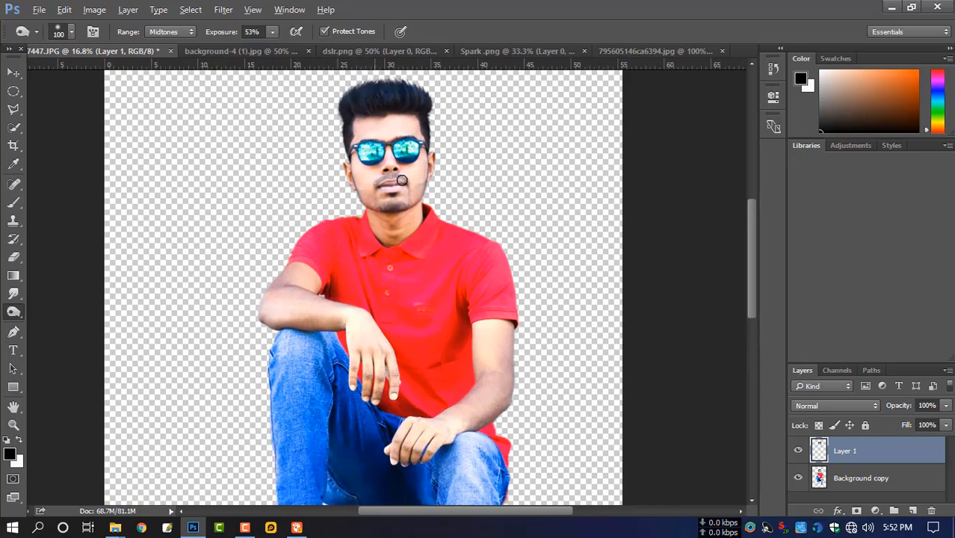
Merge the hair layer into the Background copy layer and duplicate the merged layer.
{"action": "scroll", "coordinate": [403, 184], "scroll_direction": "up", "scroll_amount": 1}
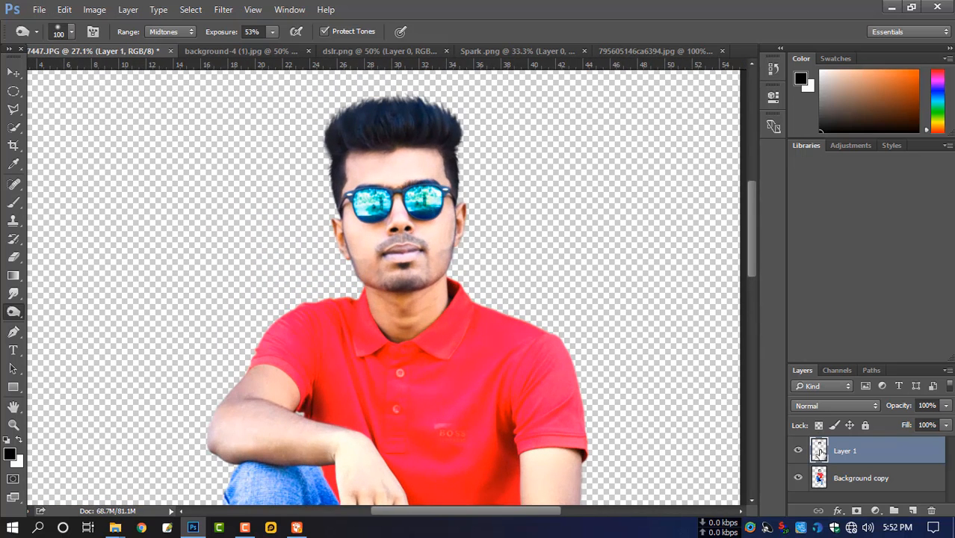
{"action": "key", "text": "ctrl+e"}
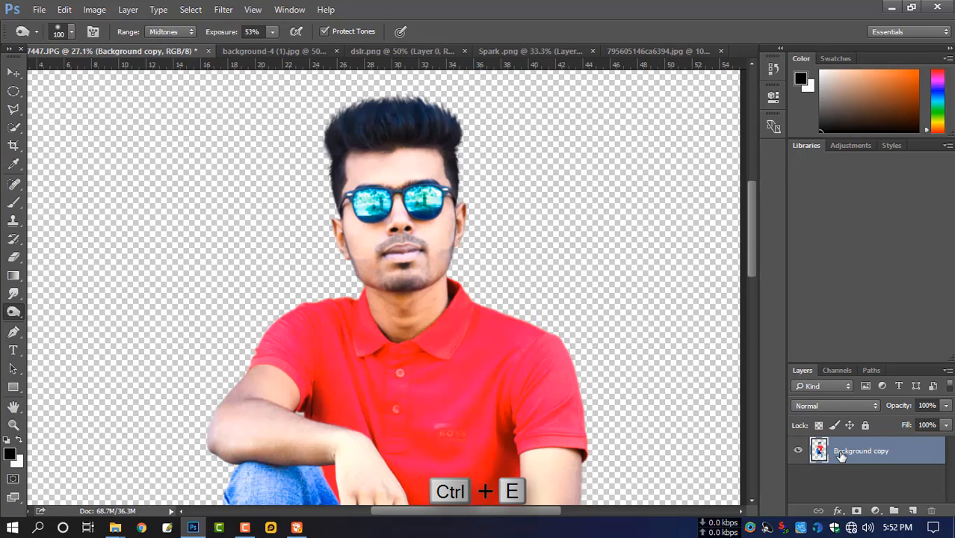
{"action": "key", "text": "ctrl+j"}
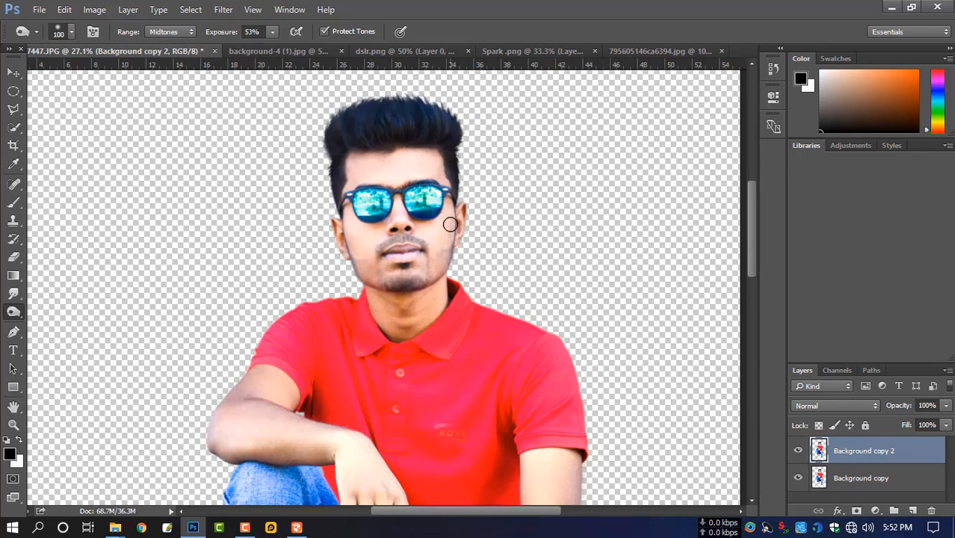
Set up the Smudge tool with the 65 px round textured brush tip, enlarged to 80 px, at 24% strength for the forehead.
{"action": "scroll", "coordinate": [450, 224], "scroll_direction": "up", "scroll_amount": 1}
{"action": "scroll", "coordinate": [441, 236], "scroll_direction": "up", "scroll_amount": 5}
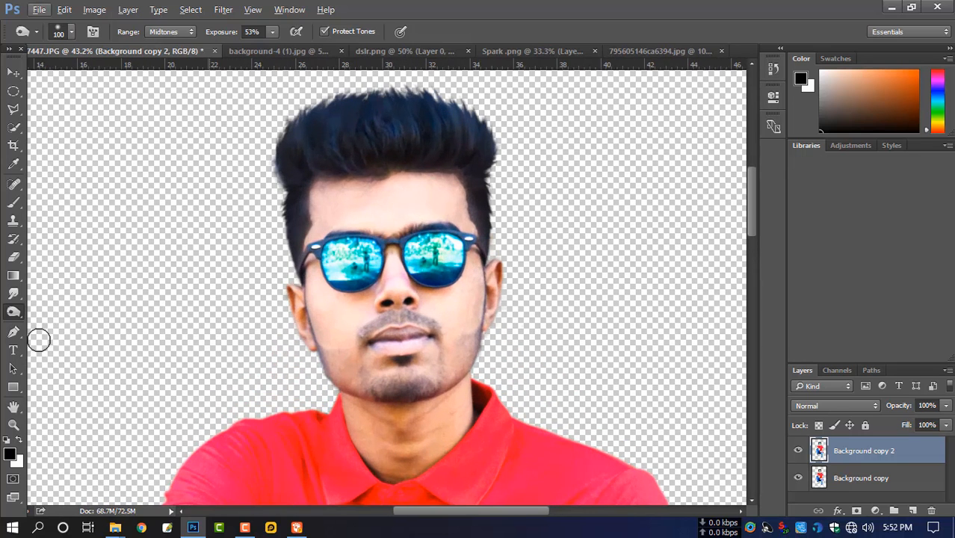
{"action": "left_click", "coordinate": [13, 293]}
{"action": "right_click", "coordinate": [434, 202]}
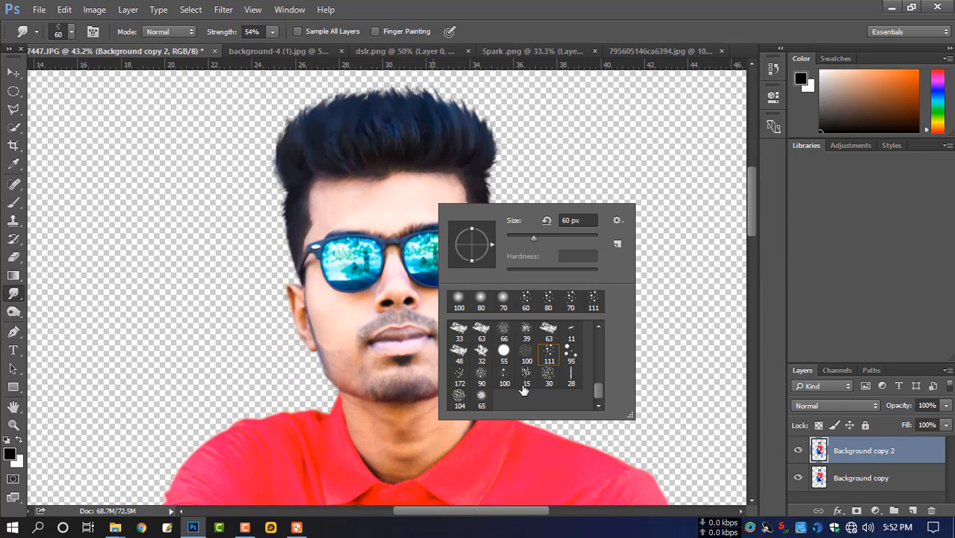
{"action": "left_click", "coordinate": [481, 398]}
{"action": "left_click", "coordinate": [272, 33]}
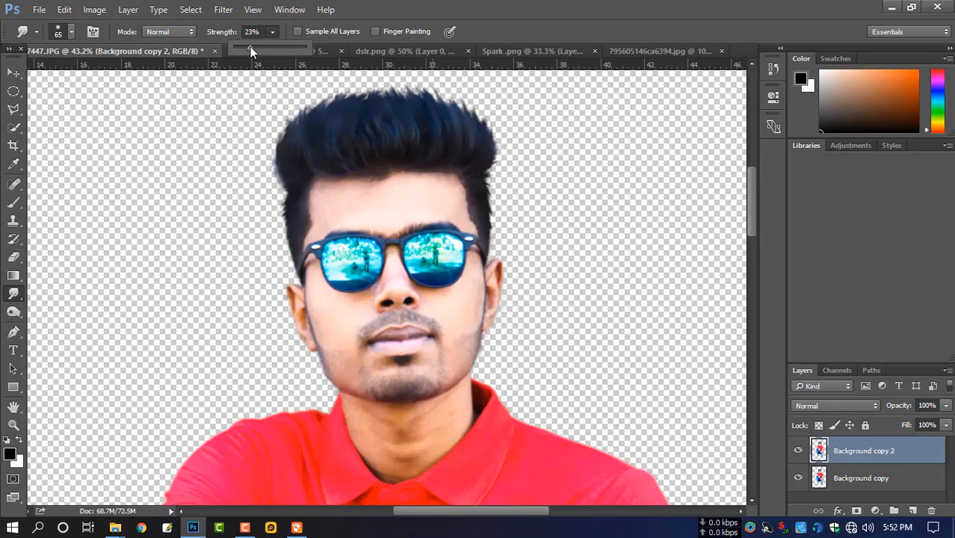
{"action": "left_click_drag", "start_coordinate": [250, 48], "coordinate": [251, 48]}
{"action": "left_click", "coordinate": [404, 208]}
{"action": "key", "text": "bracketright"}
{"action": "key", "text": "bracketright"}
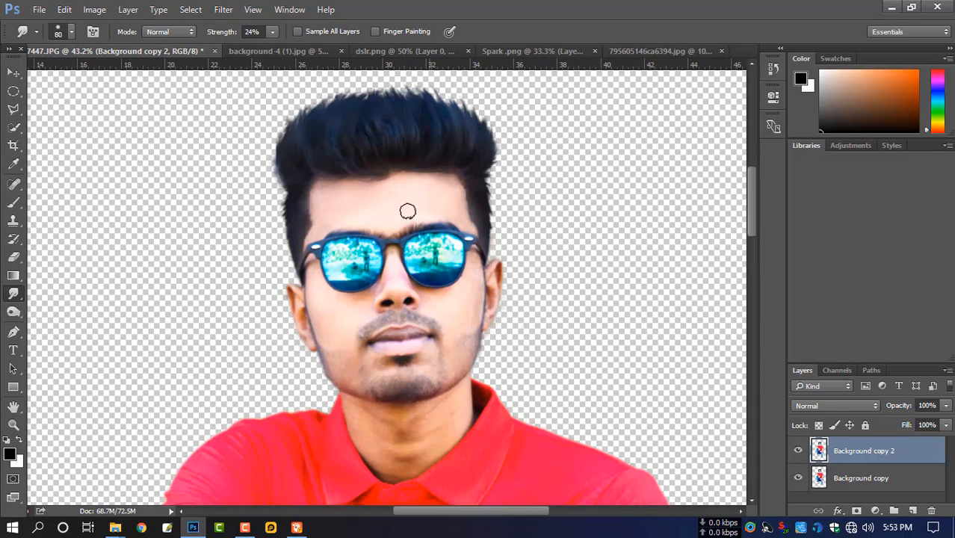
Smooth the skin of the nose, cheeks, chin and neck with the 80 px Smudge brush.
{"action": "scroll", "coordinate": [389, 235], "scroll_direction": "down", "scroll_amount": 2}
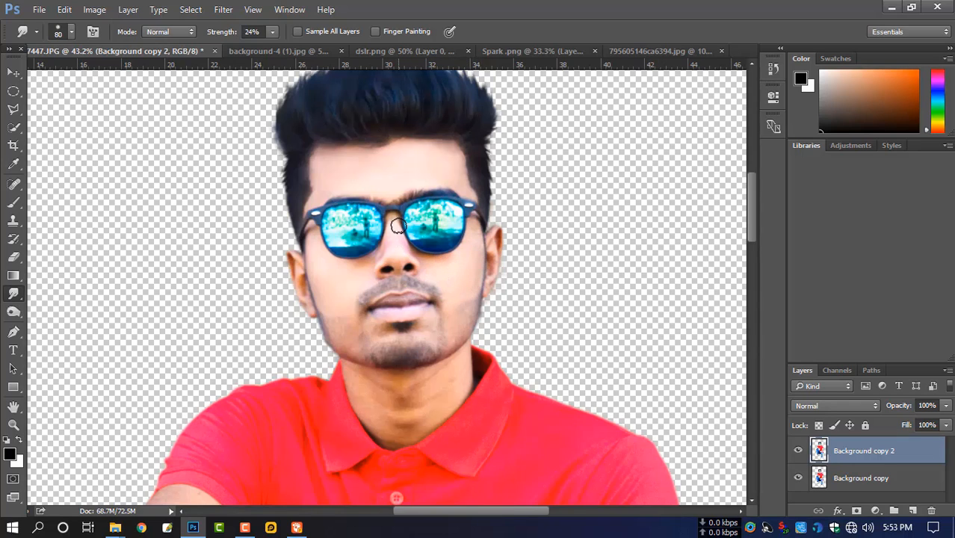
{"action": "scroll", "coordinate": [455, 210], "scroll_direction": "down", "scroll_amount": 1}
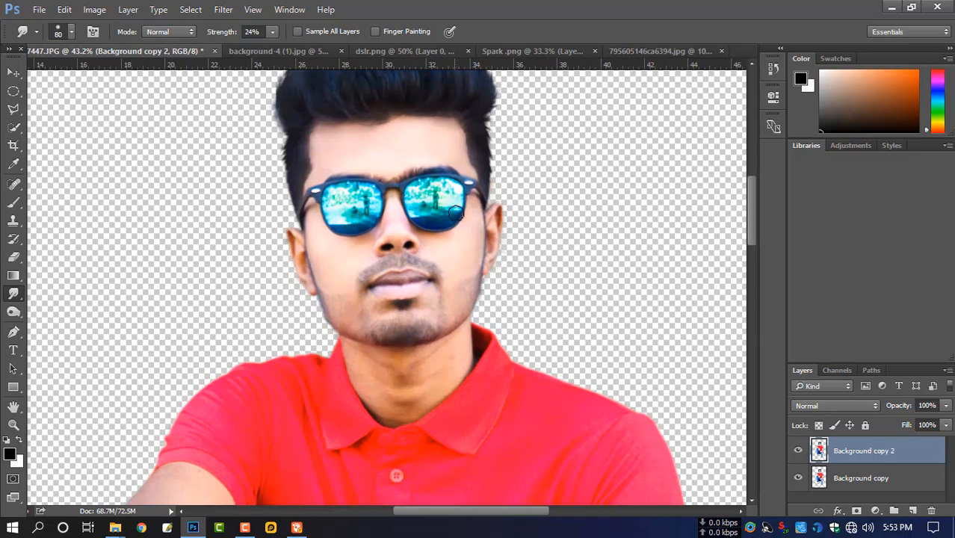
{"action": "scroll", "coordinate": [455, 283], "scroll_direction": "down", "scroll_amount": 1}
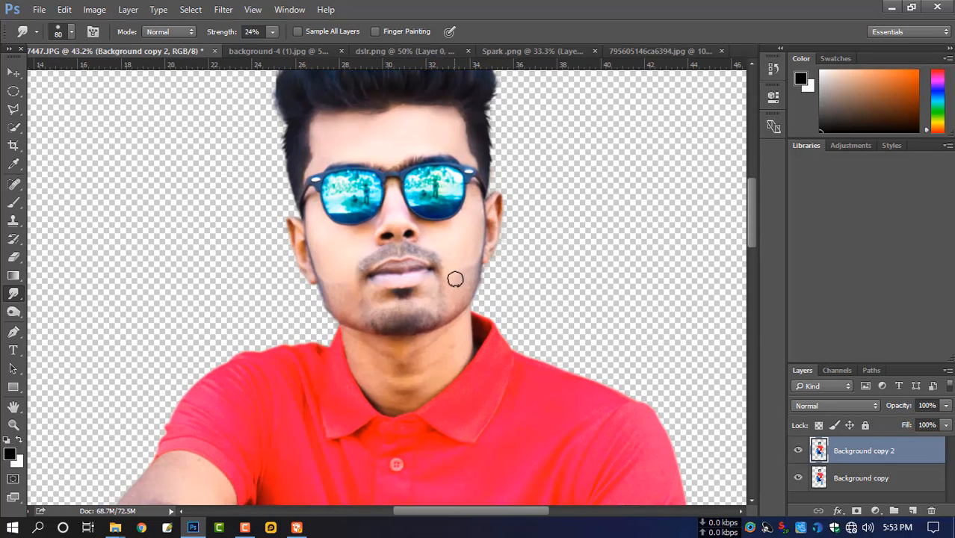
{"action": "scroll", "coordinate": [407, 343], "scroll_direction": "down", "scroll_amount": 1}
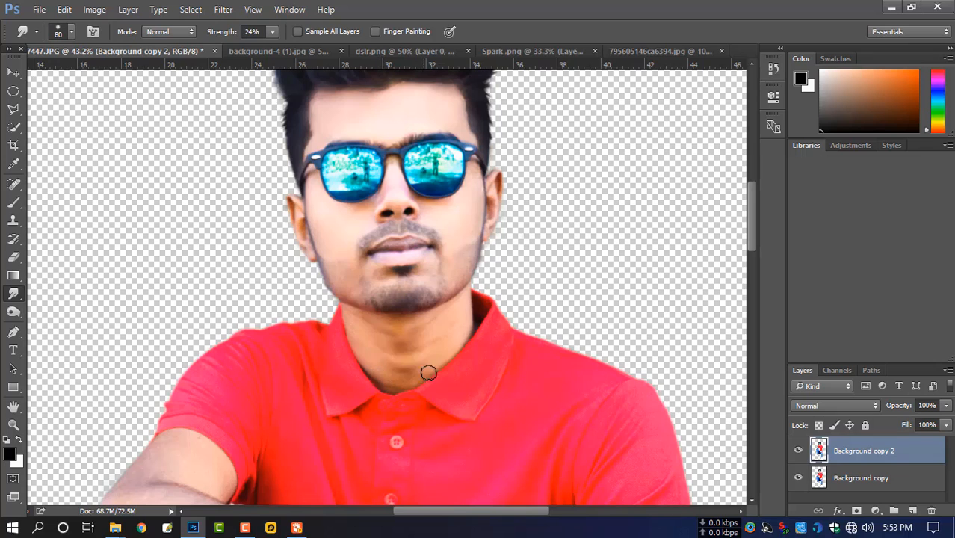
Smudge the skin of both arms and hands smooth, enlarging the brush from 125 to 175 px.
{"action": "scroll", "coordinate": [396, 327], "scroll_direction": "down", "scroll_amount": 1}
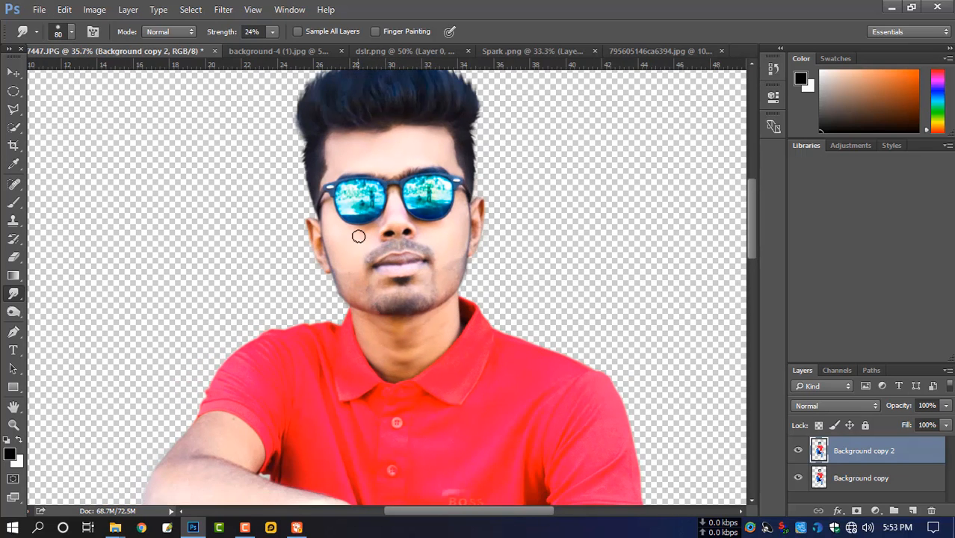
{"action": "scroll", "coordinate": [434, 273], "scroll_direction": "down", "scroll_amount": 1}
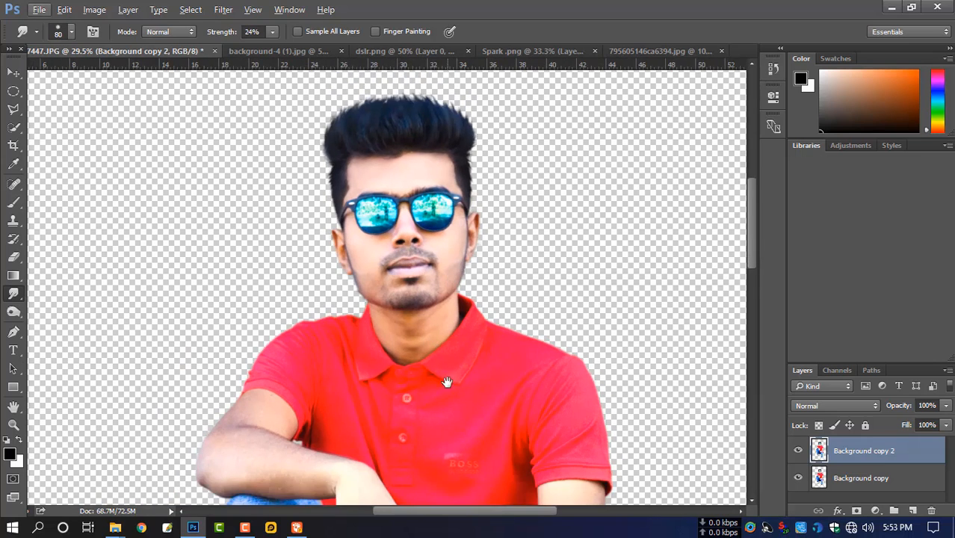
{"action": "left_click_drag", "start_coordinate": [447, 383], "coordinate": [429, 287]}
{"action": "key", "text": "bracketright"}
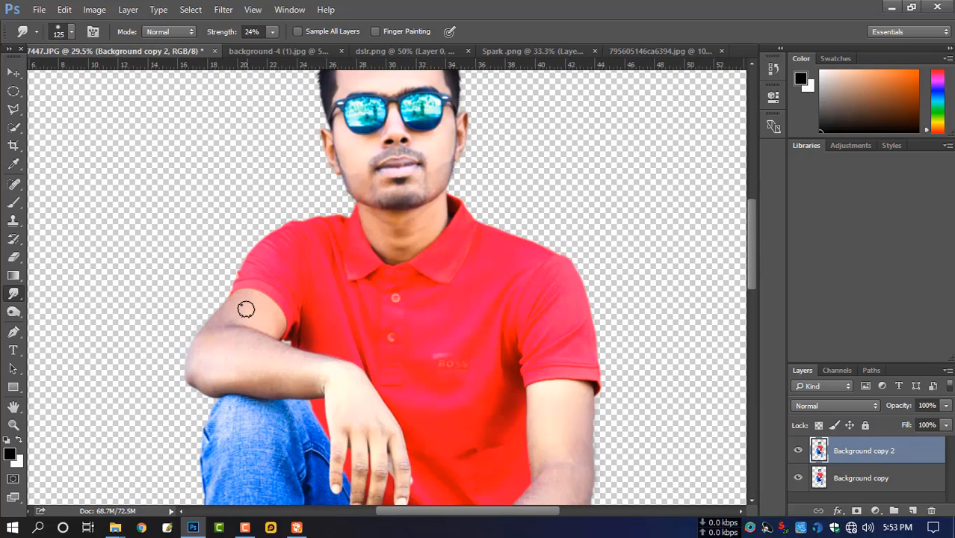
{"action": "key", "text": "bracketright"}
{"action": "key", "text": "bracketright"}
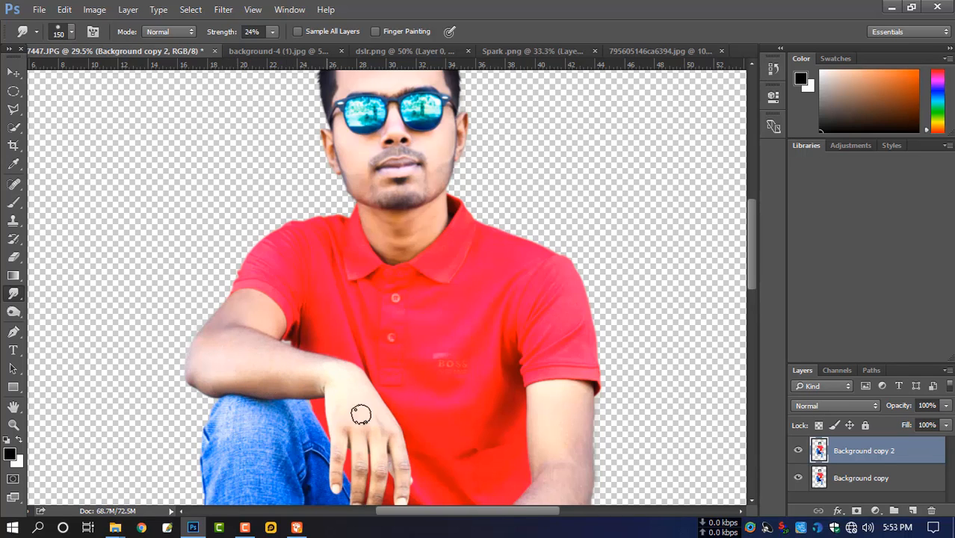
{"action": "scroll", "coordinate": [341, 377], "scroll_direction": "down", "scroll_amount": 1}
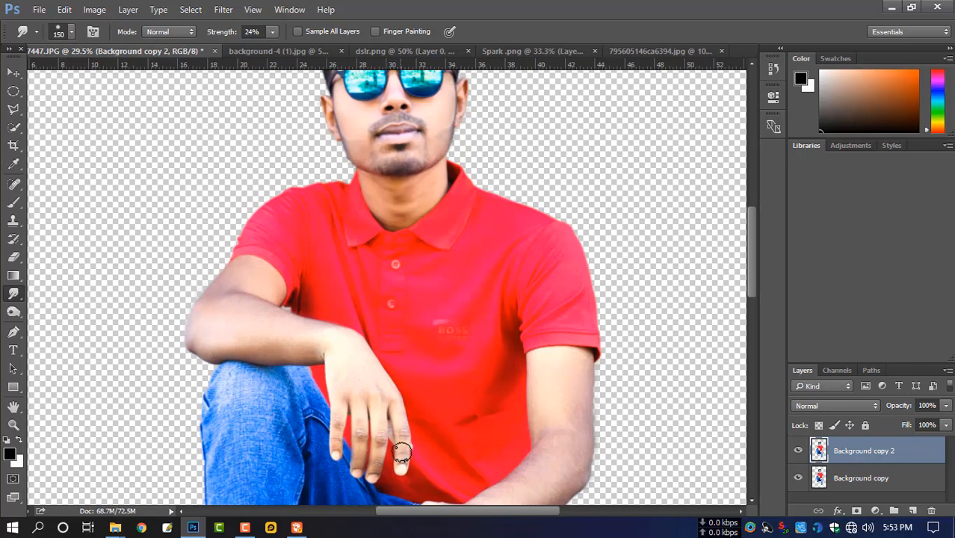
{"action": "key", "text": "bracketright"}
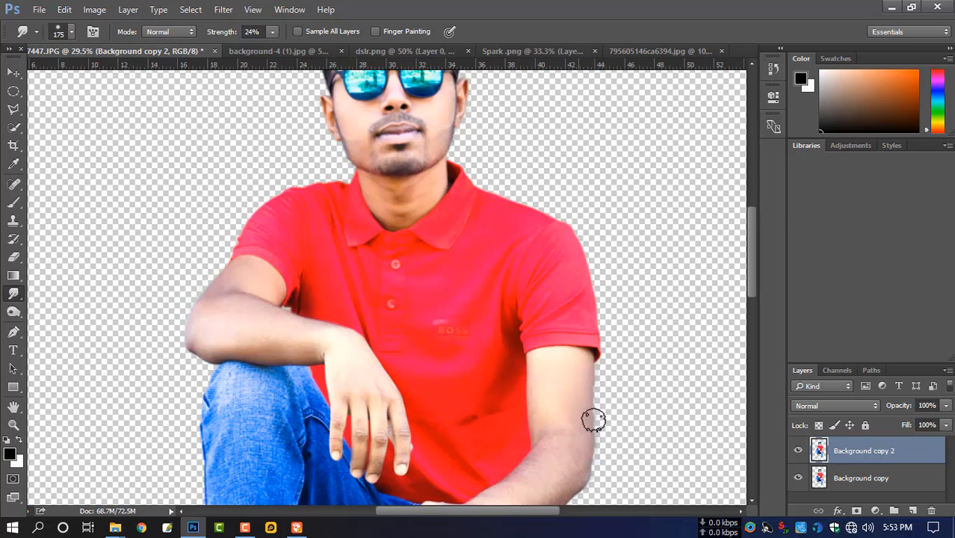
{"action": "scroll", "coordinate": [568, 381], "scroll_direction": "down", "scroll_amount": 2}
{"action": "left_click_drag", "start_coordinate": [572, 401], "coordinate": [582, 320]}
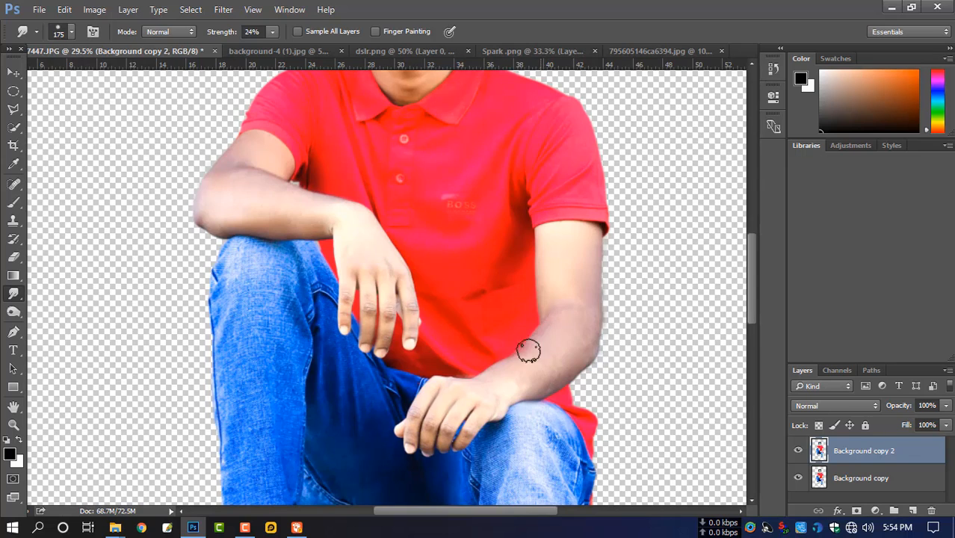
Apply Color Balance to the duplicate layer, setting the midtones' Cyan–Red level to +17 and adjusting the highlights.
{"action": "scroll", "coordinate": [577, 329], "scroll_direction": "down", "scroll_amount": 3}
{"action": "left_click_drag", "start_coordinate": [553, 236], "coordinate": [506, 385]}
{"action": "key", "text": "ctrl+b"}
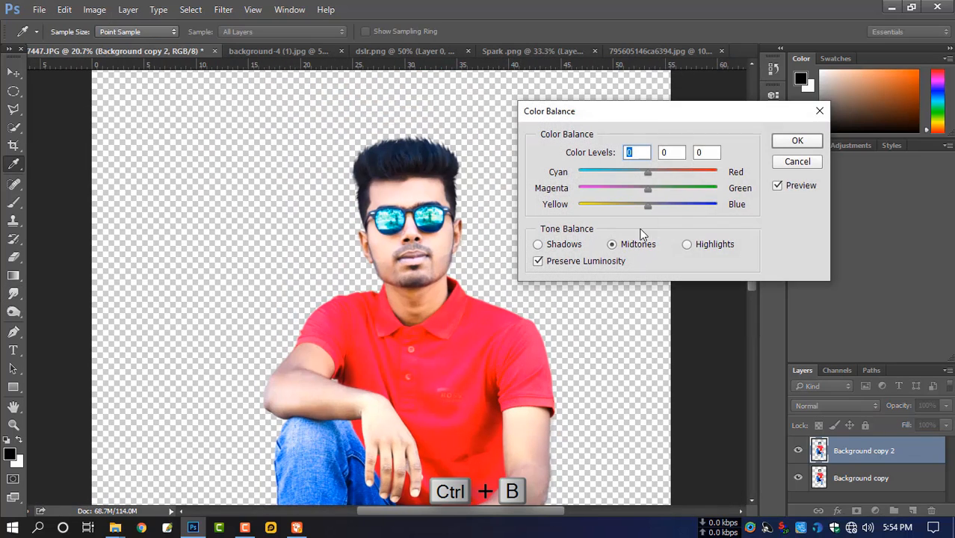
{"action": "left_click_drag", "start_coordinate": [652, 174], "coordinate": [663, 174]}
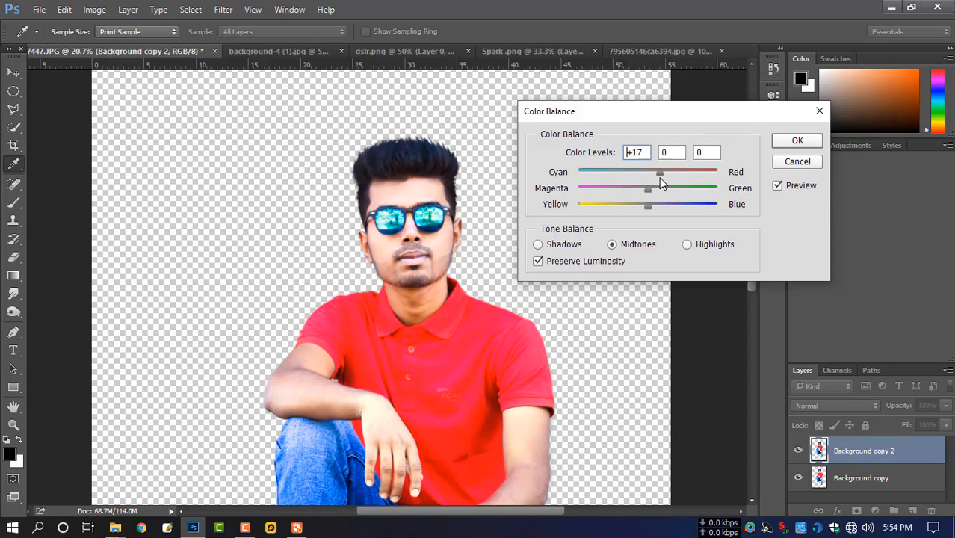
{"action": "mouse_move", "coordinate": [649, 193]}
{"action": "left_mouse_down"}
{"action": "mouse_move", "coordinate": [637, 190]}
{"action": "mouse_move", "coordinate": [647, 191]}
{"action": "left_mouse_up"}
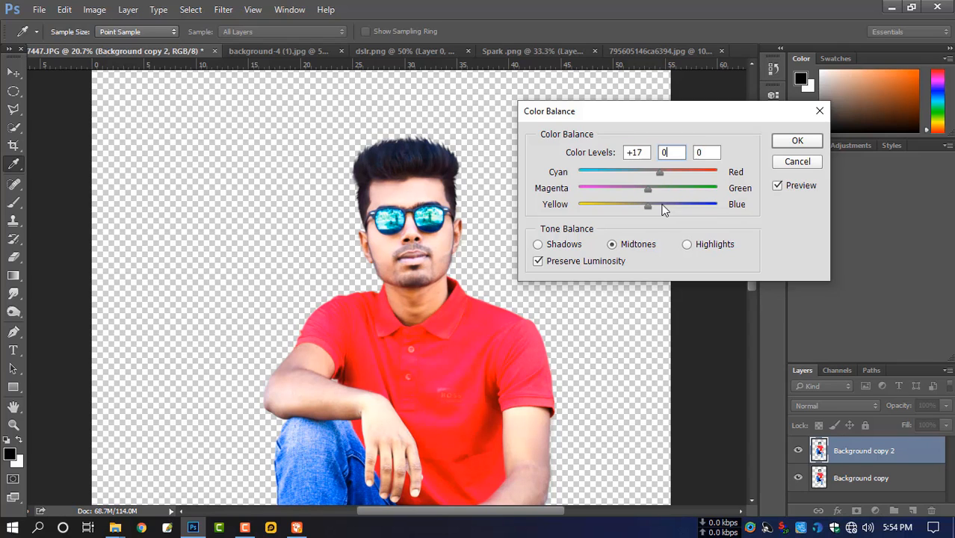
{"action": "left_click", "coordinate": [688, 245]}
{"action": "mouse_move", "coordinate": [650, 173]}
{"action": "left_mouse_down"}
{"action": "mouse_move", "coordinate": [642, 191]}
{"action": "mouse_move", "coordinate": [651, 193]}
{"action": "left_mouse_up"}
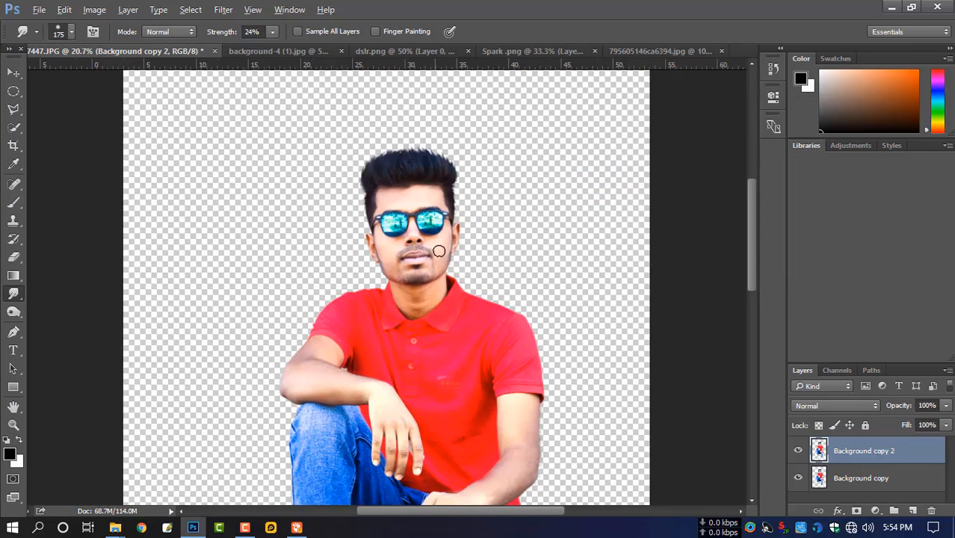
{"action": "scroll", "coordinate": [440, 251], "scroll_direction": "down", "scroll_amount": 6}
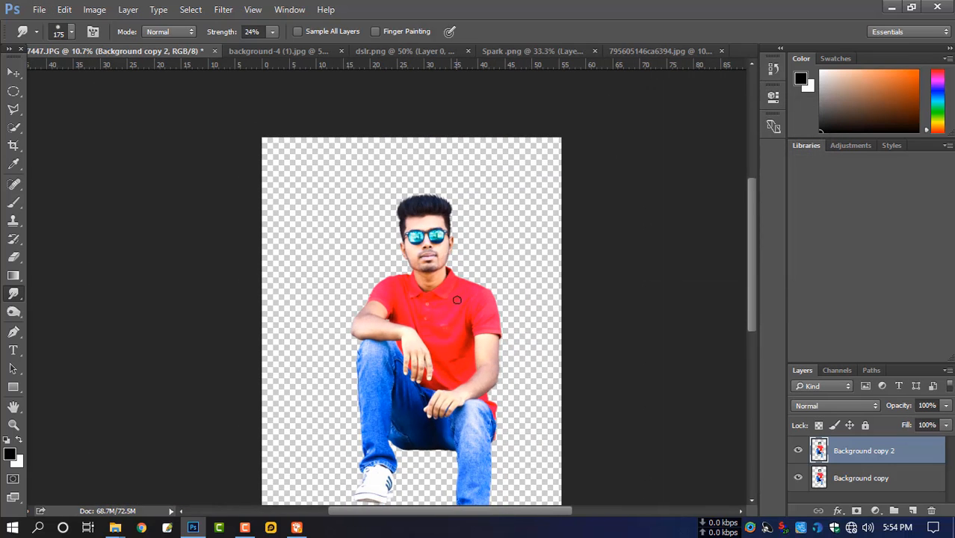
Copy the blue speckled backdrop from background-4 (1).jpg into the portrait document.
{"action": "key", "text": "ctrl+0"}
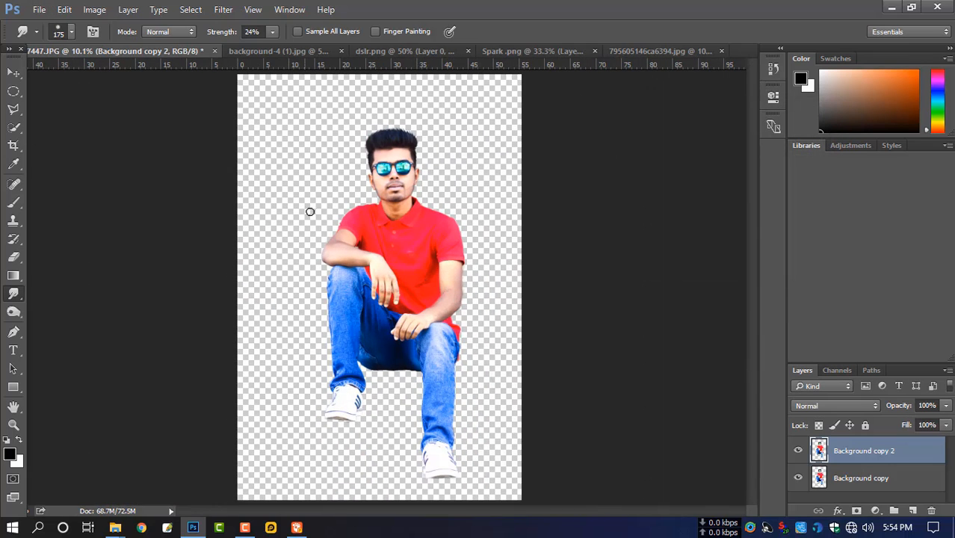
{"action": "left_click", "coordinate": [13, 72]}
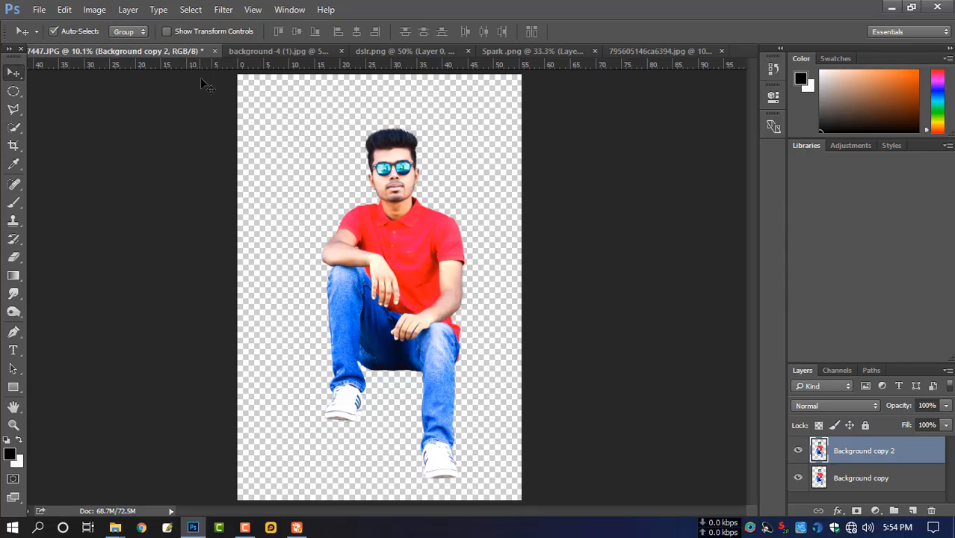
{"action": "left_click", "coordinate": [302, 55]}
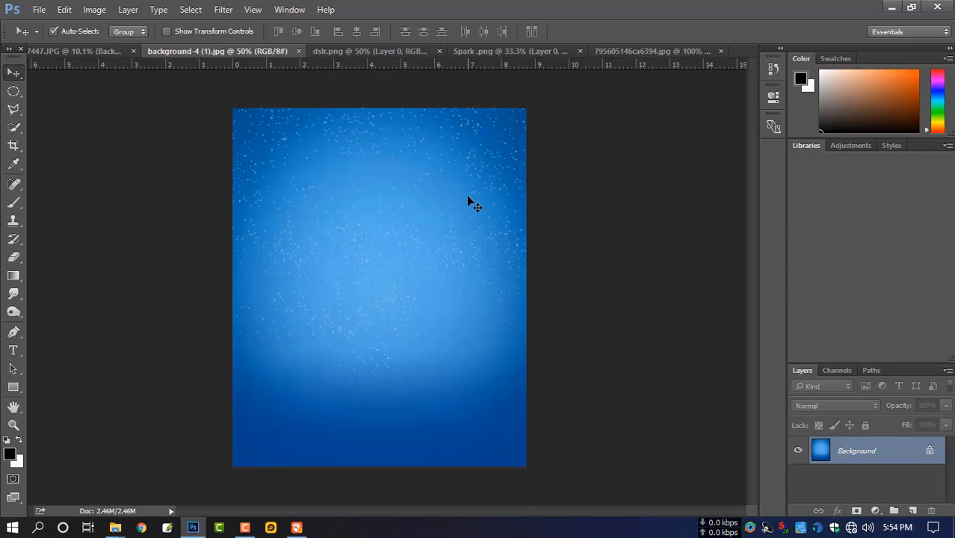
{"action": "left_click_drag", "start_coordinate": [469, 201], "coordinate": [390, 193]}
{"action": "scroll", "coordinate": [424, 215], "scroll_direction": "down", "scroll_amount": 1}
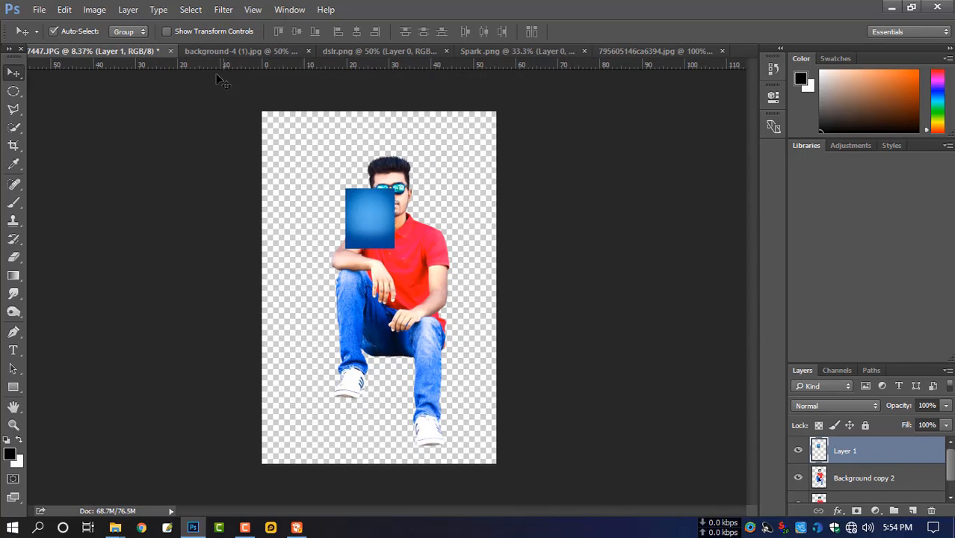
Stretch the blue backdrop layer to fill the whole portrait canvas.
{"action": "left_click", "coordinate": [192, 31]}
{"action": "left_click_drag", "start_coordinate": [345, 190], "coordinate": [262, 111]}
{"action": "left_click_drag", "start_coordinate": [389, 246], "coordinate": [496, 464]}
{"action": "key", "text": "Return"}
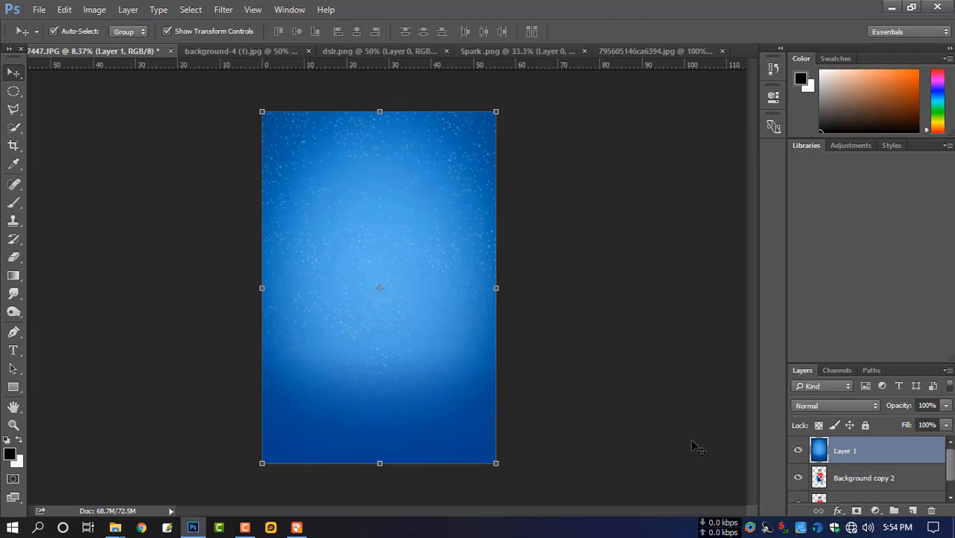
Merge Background copy 2 into Background copy and place the merged man layer above the blue backdrop.
{"action": "left_click", "coordinate": [852, 478]}
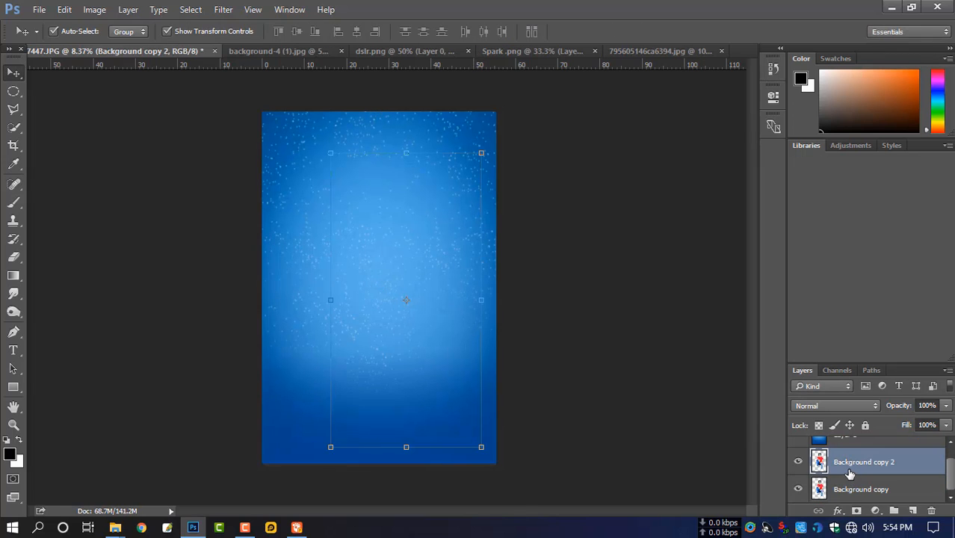
{"action": "key", "text": "ctrl+e"}
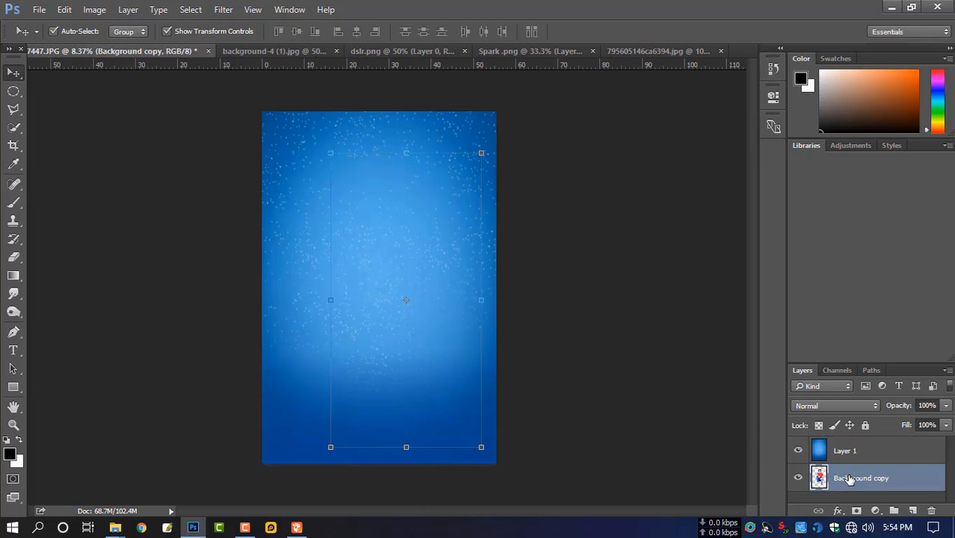
{"action": "left_click_drag", "start_coordinate": [850, 479], "coordinate": [852, 441]}
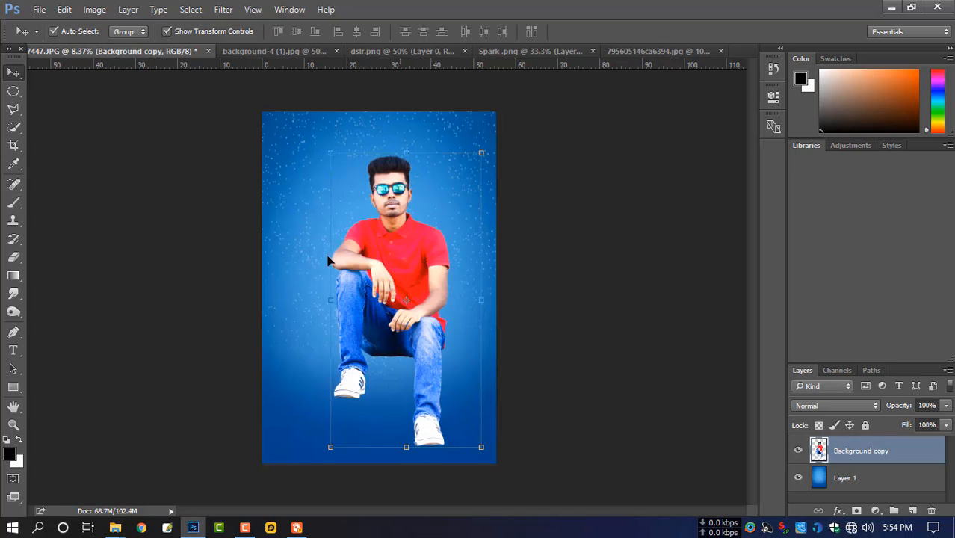
{"action": "left_click", "coordinate": [166, 30]}
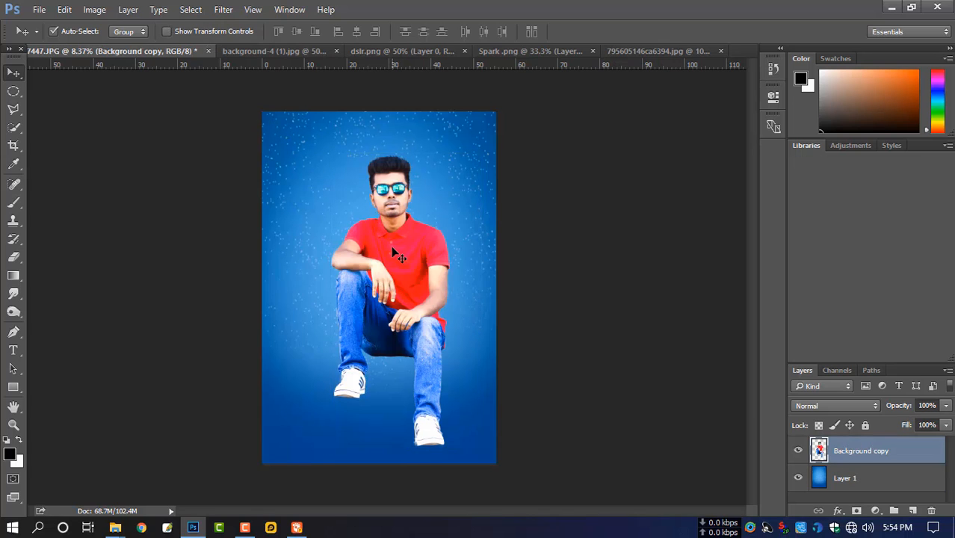
Scale the seated man down slightly and proportionally about his centre.
{"action": "left_click", "coordinate": [214, 33]}
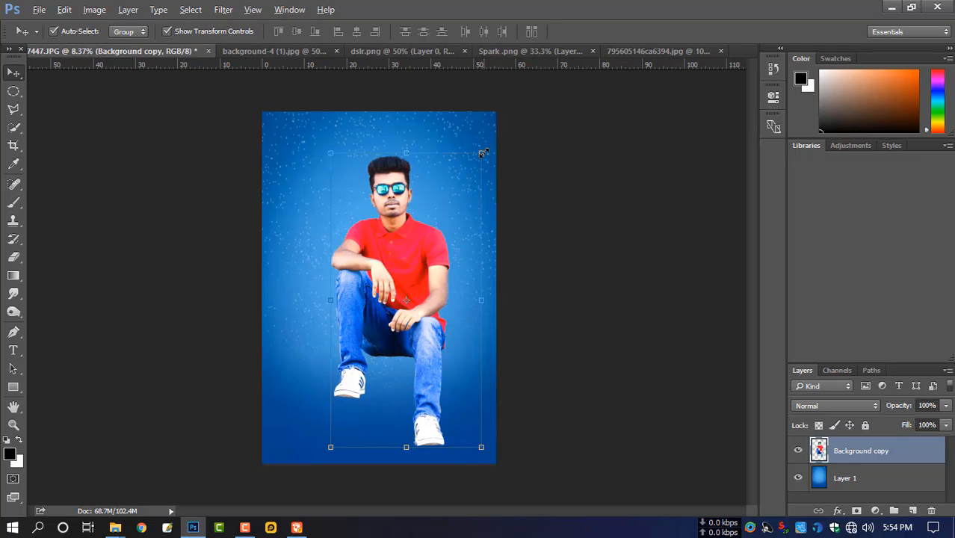
{"action": "left_click_drag", "start_coordinate": [483, 153], "coordinate": [476, 162]}
{"action": "key", "text": "Return"}
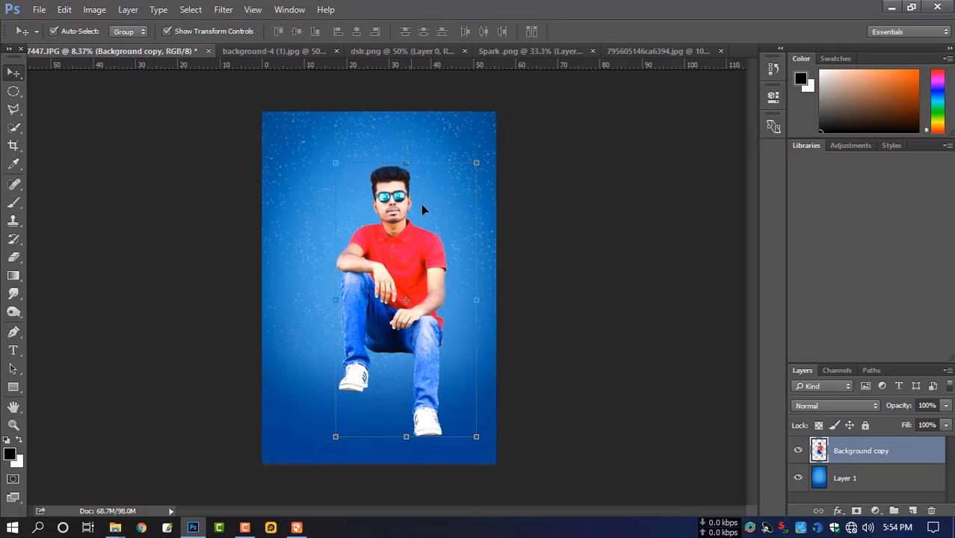
{"action": "left_click", "coordinate": [210, 31]}
Copy the camera from dslr.png into the portrait document over the man's lower legs.
{"action": "left_click", "coordinate": [300, 50]}
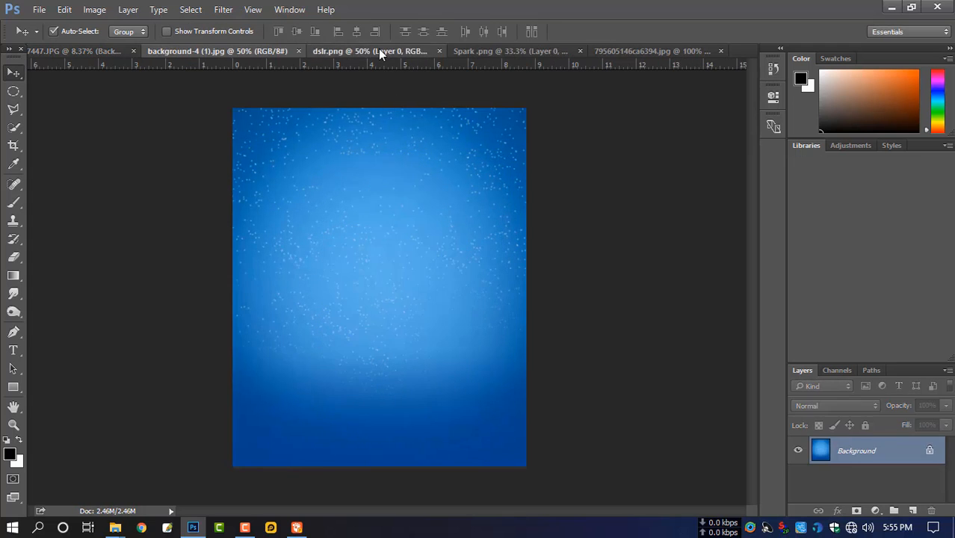
{"action": "left_click", "coordinate": [378, 50]}
{"action": "left_click_drag", "start_coordinate": [401, 357], "coordinate": [423, 352]}
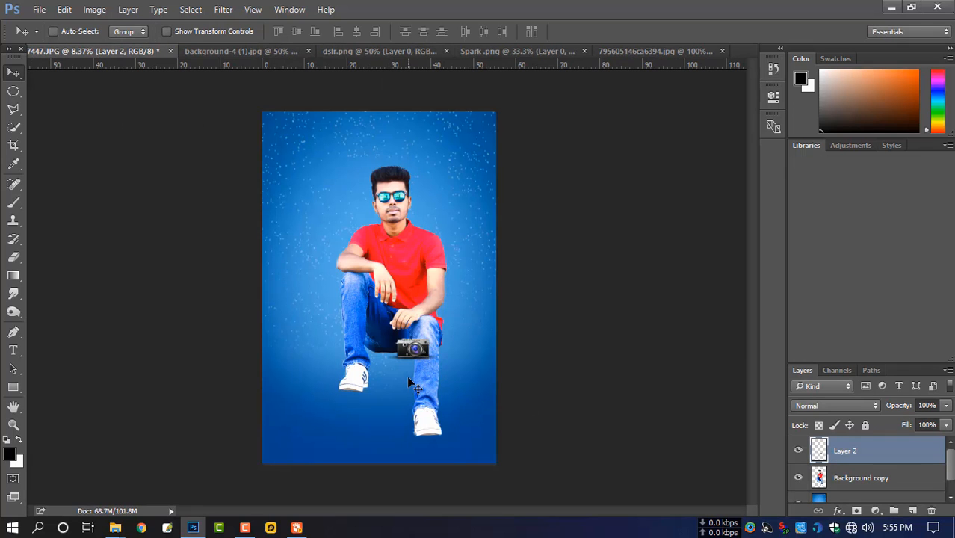
Enlarge the camera to about 433%, centre it below the seated man, and move its layer beneath the man's layer.
{"action": "key", "text": "ctrl+t"}
{"action": "left_click_drag", "start_coordinate": [440, 305], "coordinate": [617, 283]}
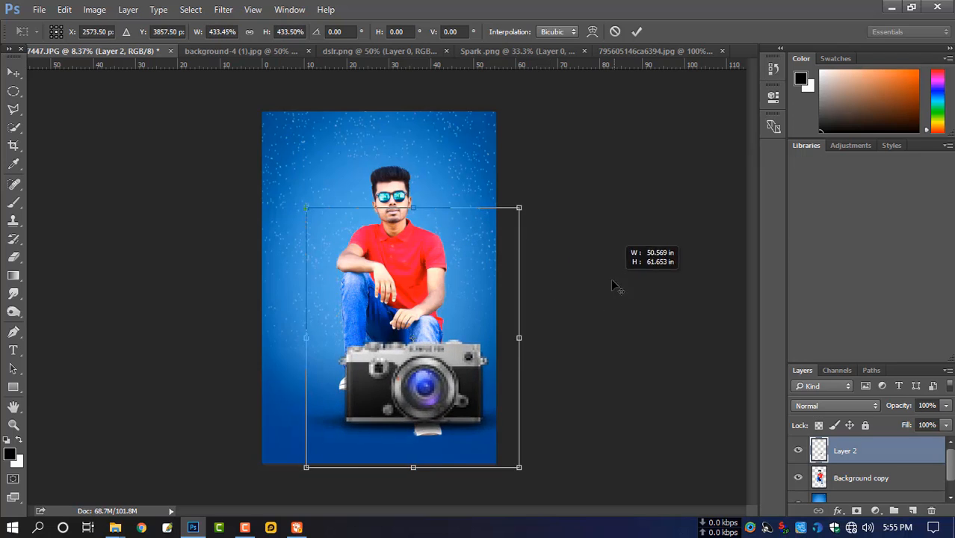
{"action": "mouse_move", "coordinate": [481, 385]}
{"action": "left_mouse_down"}
{"action": "mouse_move", "coordinate": [460, 388]}
{"action": "mouse_move", "coordinate": [472, 402]}
{"action": "left_mouse_up"}
{"action": "key", "text": "Return"}
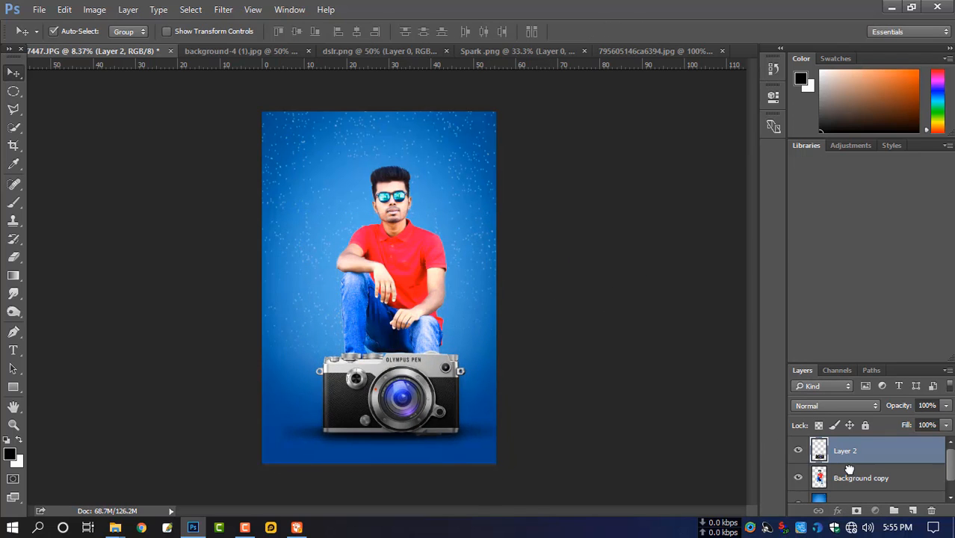
{"action": "left_click_drag", "start_coordinate": [841, 462], "coordinate": [830, 485]}
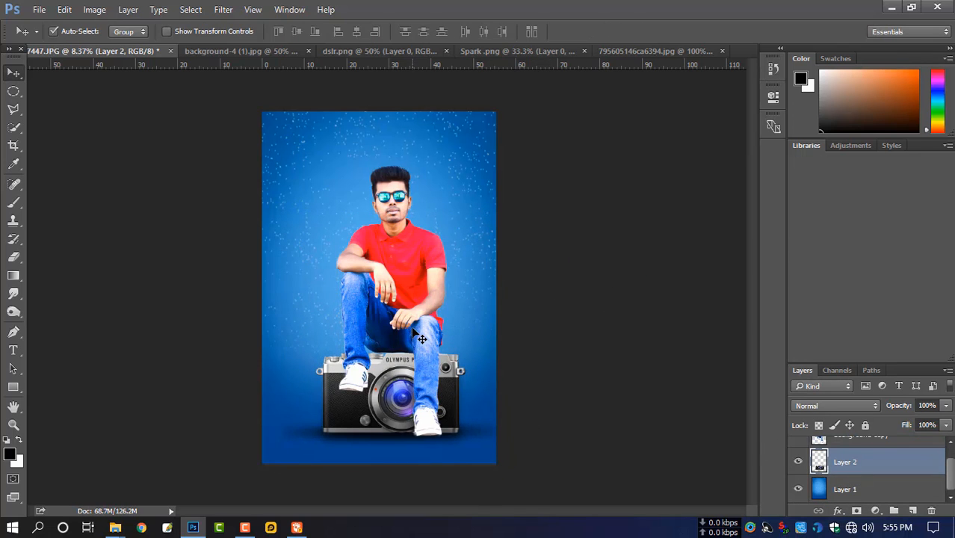
Scale the seated man down to 89.70% about his centre.
{"action": "left_click", "coordinate": [403, 286]}
{"action": "key", "text": "ctrl+t"}
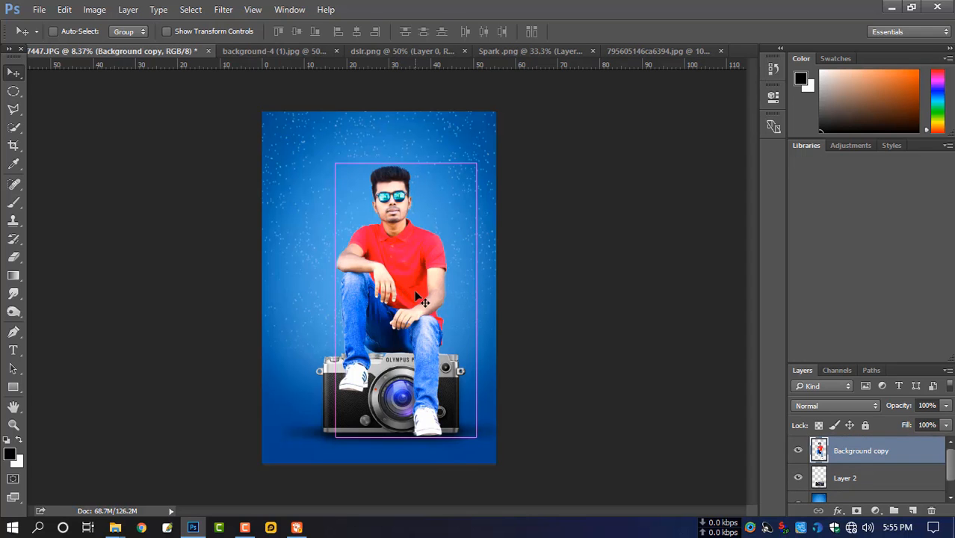
{"action": "left_click_drag", "start_coordinate": [480, 164], "coordinate": [481, 166]}
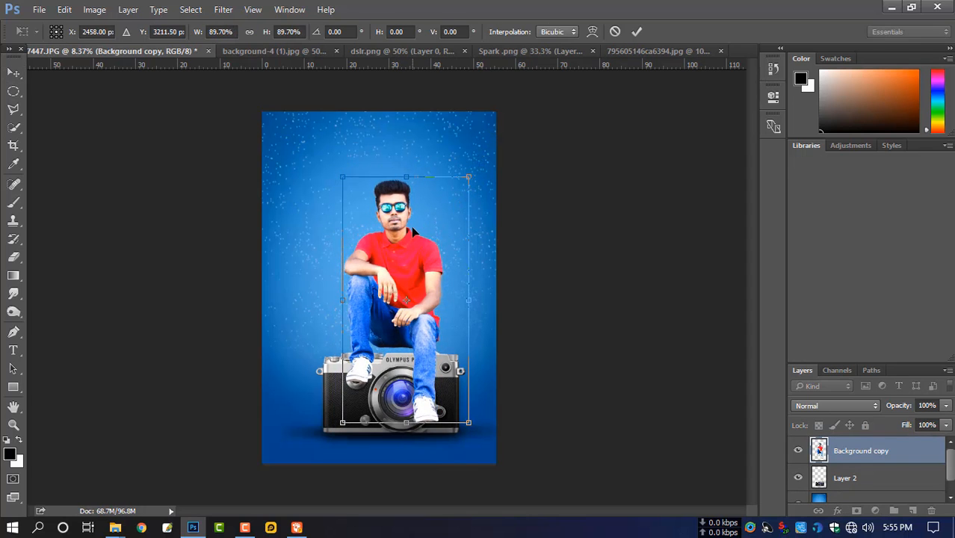
{"action": "key", "text": "Return"}
Scale the camera up to 117.30% and shift it up and slightly left so its top meets the man's seat.
{"action": "left_click", "coordinate": [387, 400]}
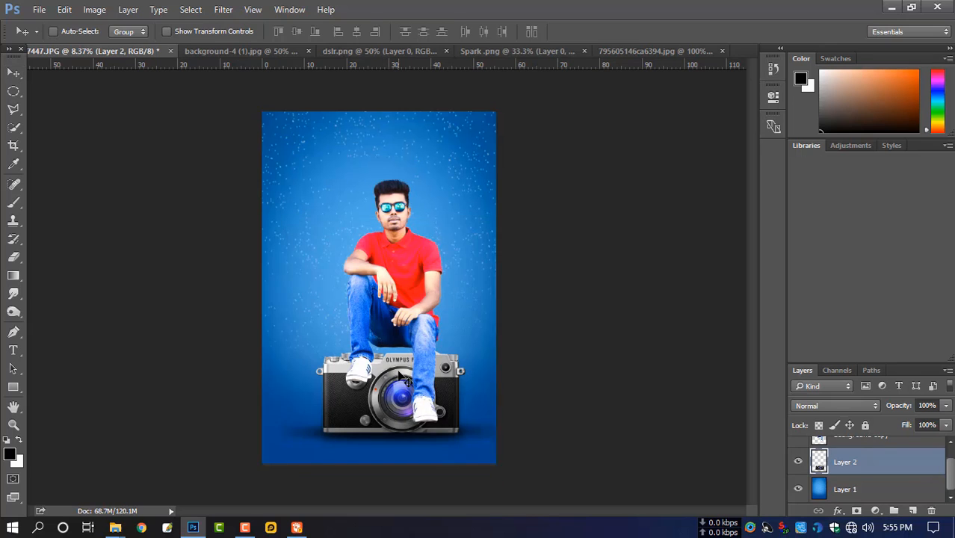
{"action": "key", "text": "ctrl+t"}
{"action": "left_click_drag", "start_coordinate": [496, 222], "coordinate": [529, 197]}
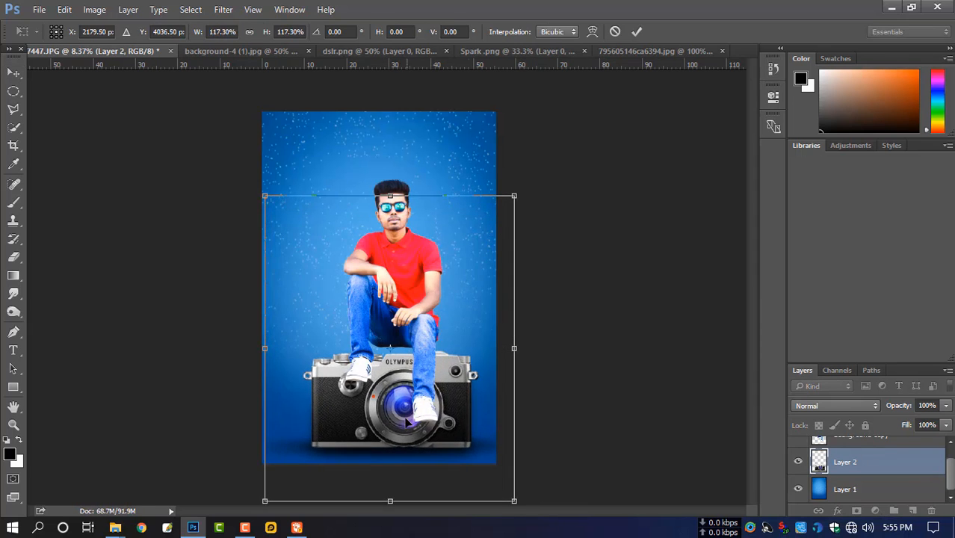
{"action": "left_click_drag", "start_coordinate": [404, 437], "coordinate": [405, 413]}
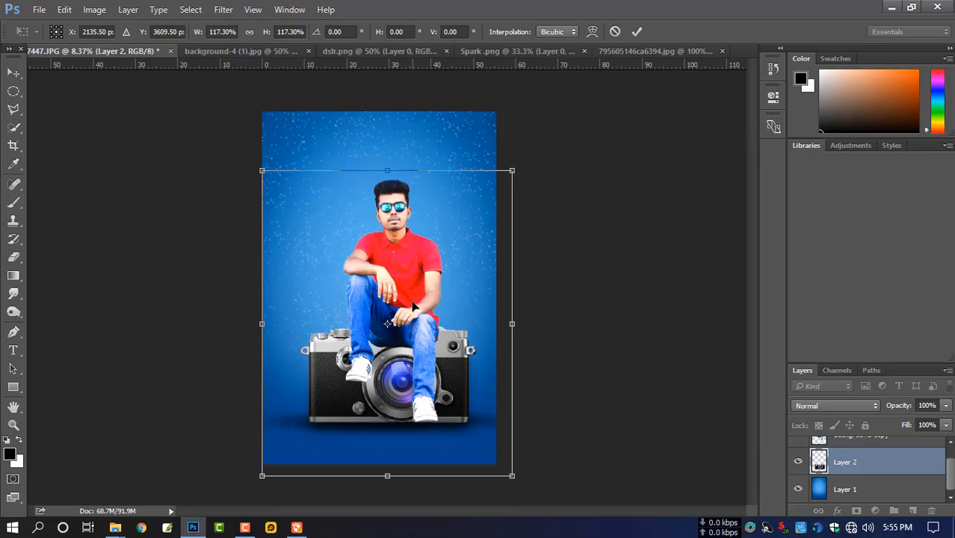
{"action": "left_click_drag", "start_coordinate": [417, 327], "coordinate": [415, 328]}
{"action": "key", "text": "Left"}
{"action": "key", "text": "Left"}
{"action": "key", "text": "Left"}
{"action": "key", "text": "Left"}
{"action": "key", "text": "Left"}
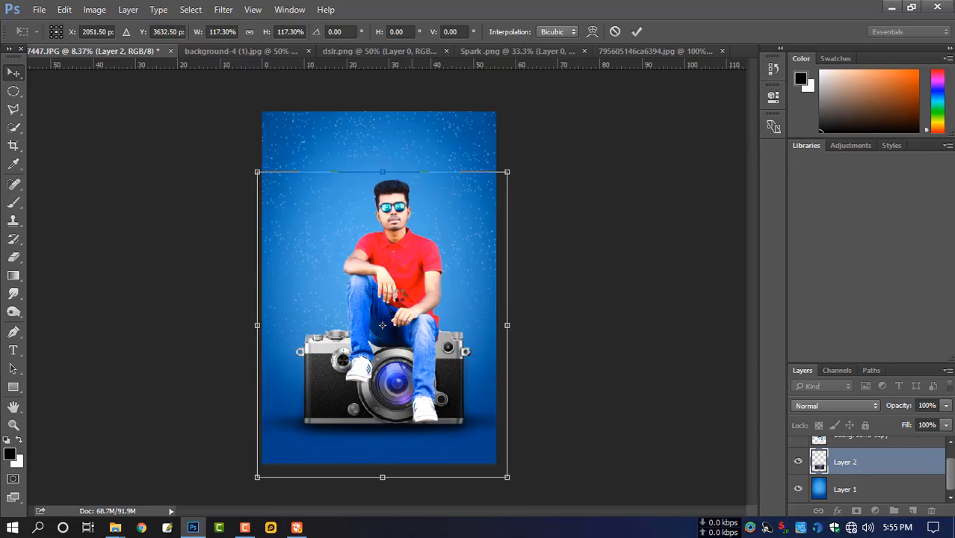
{"action": "key", "text": "Return"}
Nudge the man up and to the left so he sits on the camera's top edge.
{"action": "left_click", "coordinate": [399, 296]}
{"action": "key", "text": "Left"}
{"action": "key", "text": "Left"}
{"action": "key", "text": "Left"}
{"action": "key", "text": "Left"}
{"action": "key", "text": "Left"}
{"action": "key", "text": "Left"}
{"action": "key", "text": "Up"}
{"action": "key", "text": "Up"}
{"action": "key", "text": "Up"}
{"action": "key", "text": "Up"}
{"action": "key", "text": "Up"}
{"action": "key", "text": "Up"}
{"action": "key", "text": "Up"}
{"action": "key", "text": "Up"}
{"action": "key", "text": "Up"}
{"action": "key", "text": "Up"}
{"action": "key", "text": "Up"}
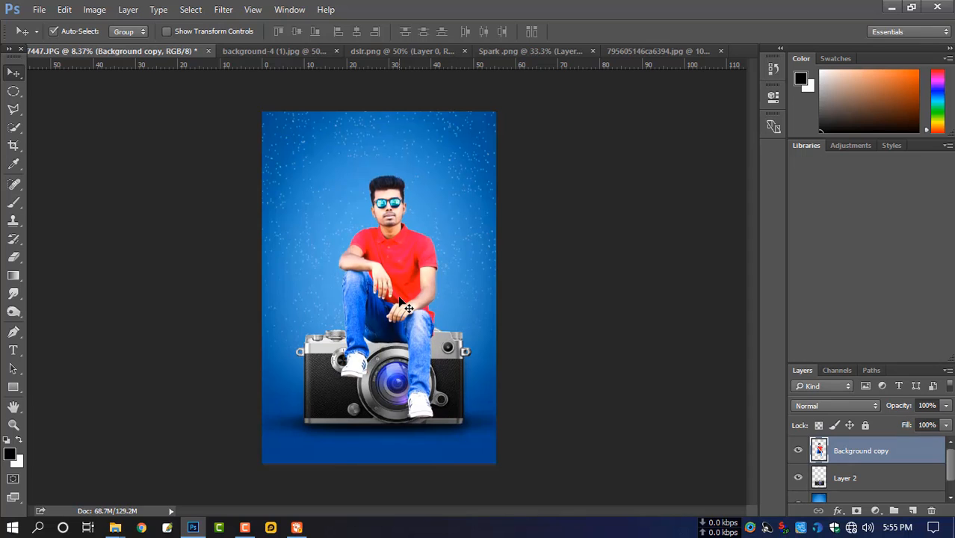
{"action": "key", "text": "Left"}
{"action": "key", "text": "Left"}
{"action": "key", "text": "Left"}
{"action": "key", "text": "Left"}
{"action": "key", "text": "Left"}
{"action": "key", "text": "Left"}
{"action": "key", "text": "Up"}
{"action": "key", "text": "Up"}
{"action": "key", "text": "Up"}
{"action": "key", "text": "Up"}
{"action": "key", "text": "Up"}
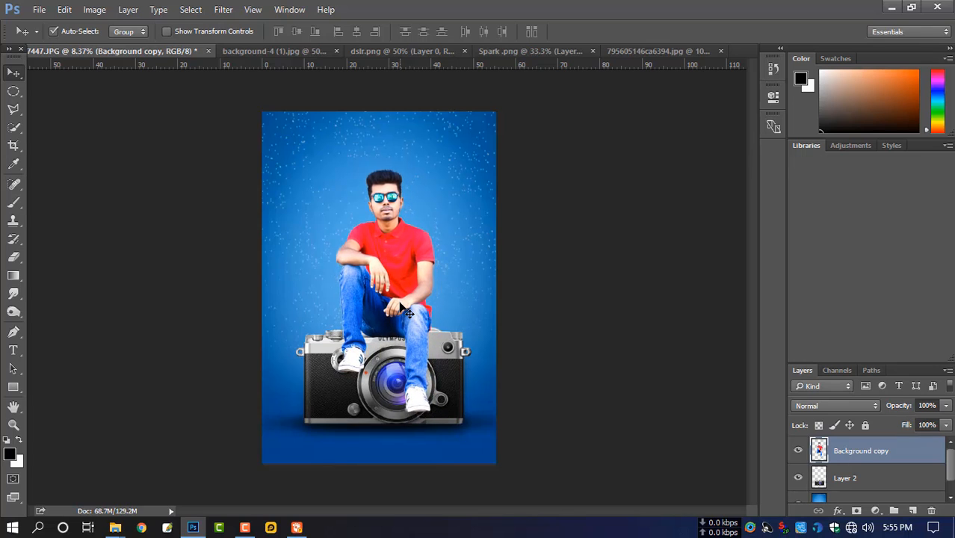
{"action": "key", "text": "Left"}
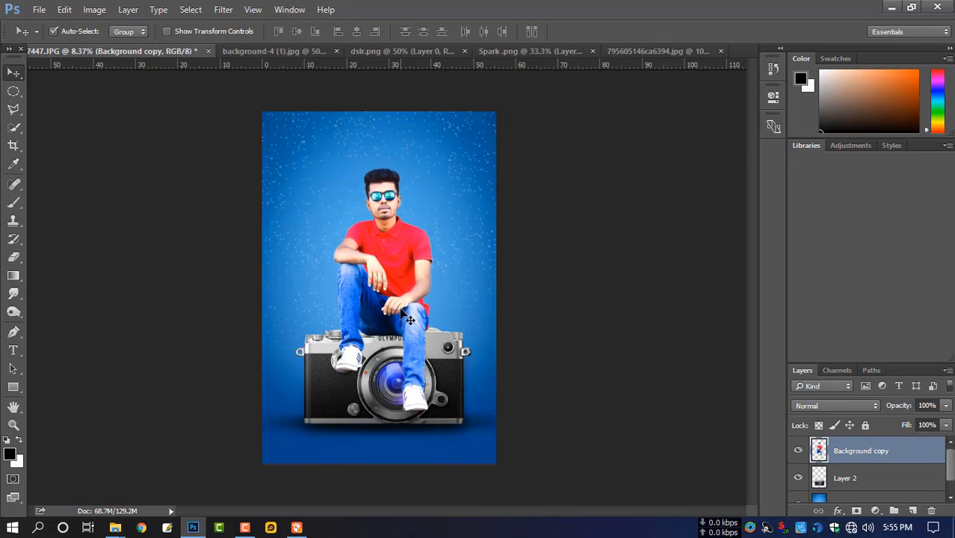
{"action": "key", "text": "Up"}
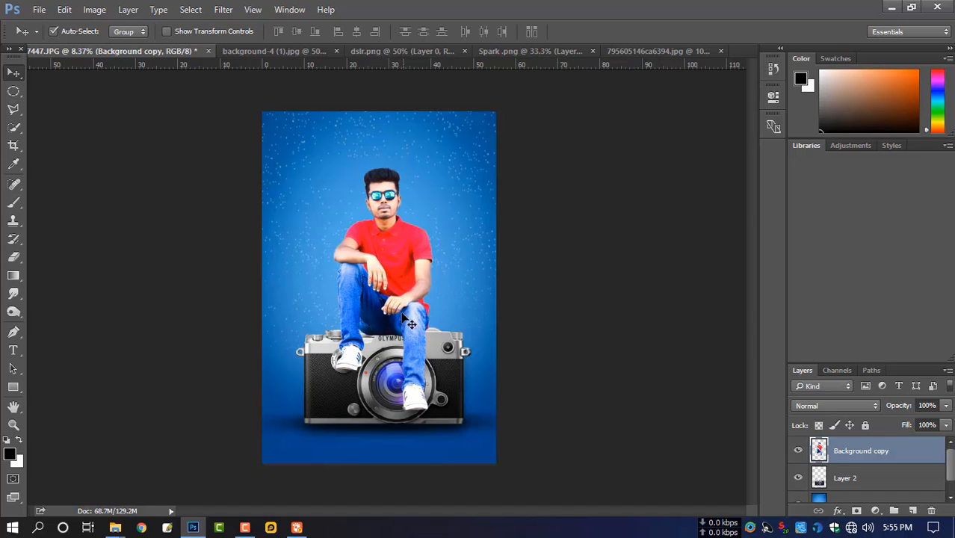
Widen the camera to 102.51% and nudge it slightly left and down under the man.
{"action": "left_click", "coordinate": [457, 385]}
{"action": "key", "text": "ctrl+t"}
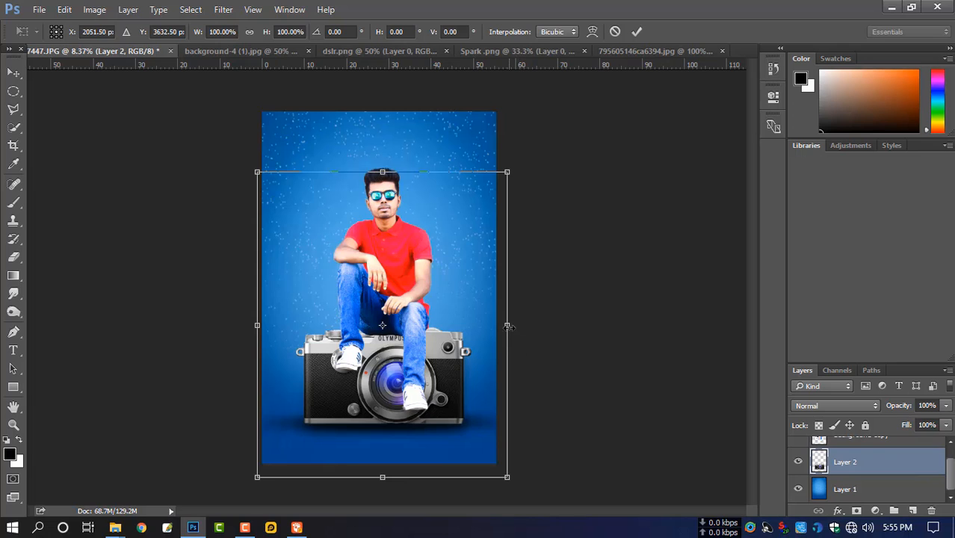
{"action": "left_click_drag", "start_coordinate": [509, 327], "coordinate": [515, 328]}
{"action": "key", "text": "Left"}
{"action": "key", "text": "Left"}
{"action": "key", "text": "Left"}
{"action": "key", "text": "Left"}
{"action": "key", "text": "Left"}
{"action": "key", "text": "Left"}
{"action": "key", "text": "Left"}
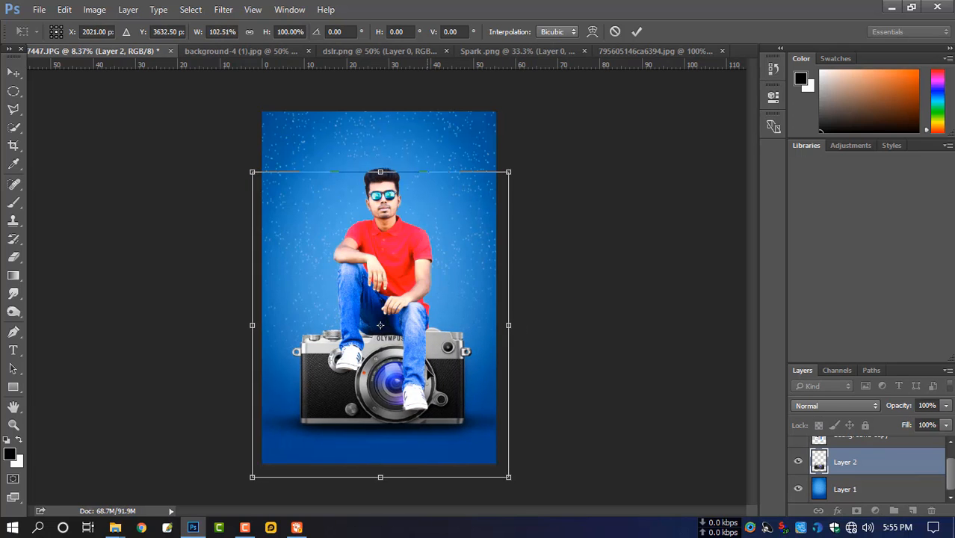
{"action": "key", "text": "Left"}
{"action": "key", "text": "Down"}
{"action": "key", "text": "Down"}
{"action": "key", "text": "Down"}
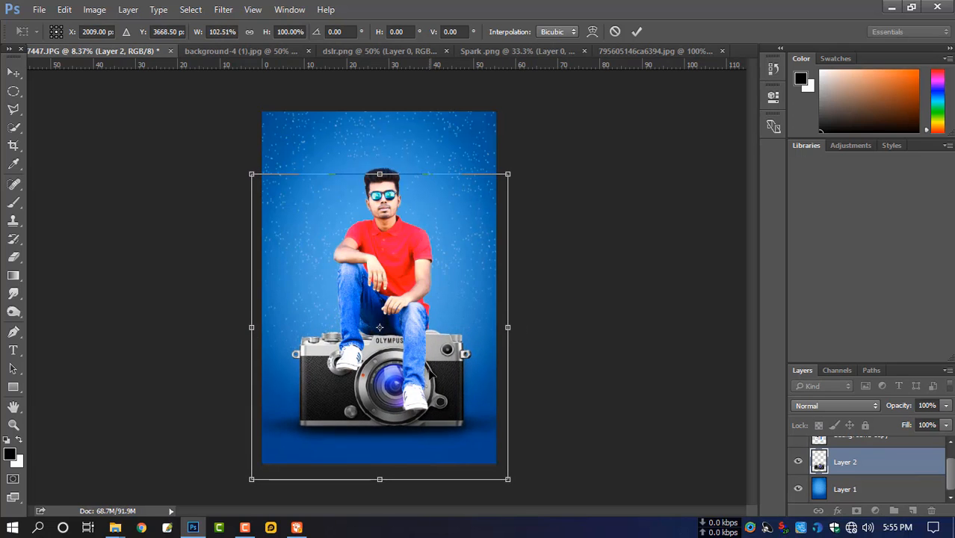
{"action": "key", "text": "Return"}
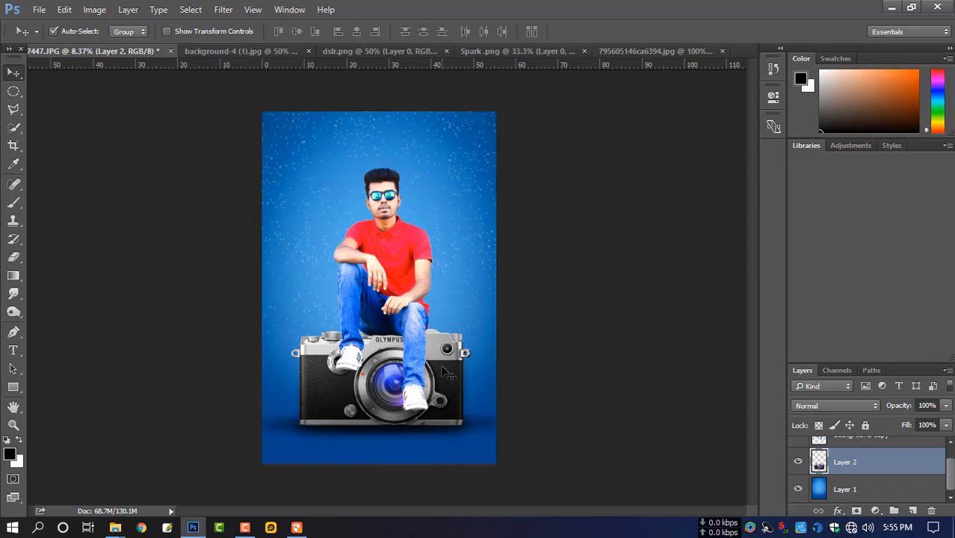
Apply Selective Color to the camera layer, setting Black to +13% for the Blacks.
{"action": "left_click", "coordinate": [94, 9]}
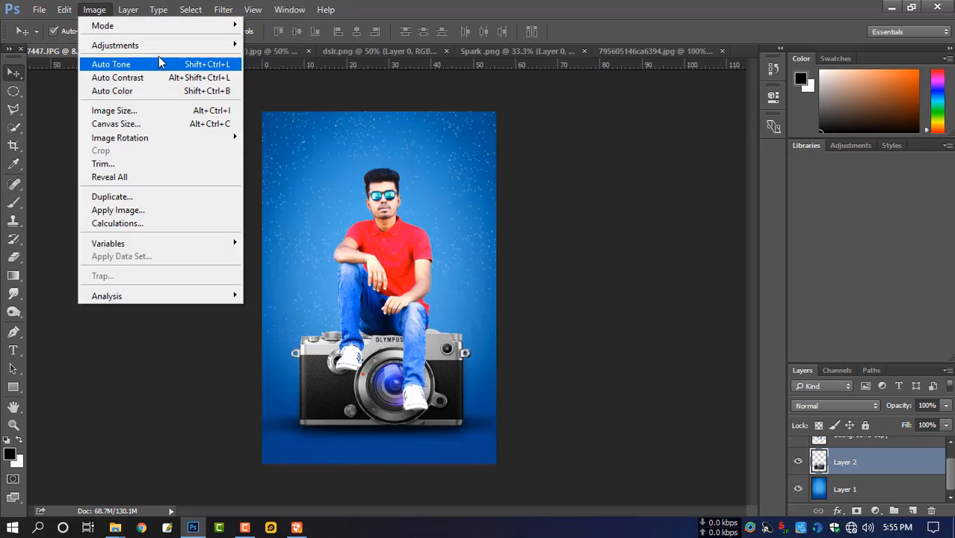
{"action": "mouse_move", "coordinate": [224, 44]}
{"action": "left_click", "coordinate": [351, 257]}
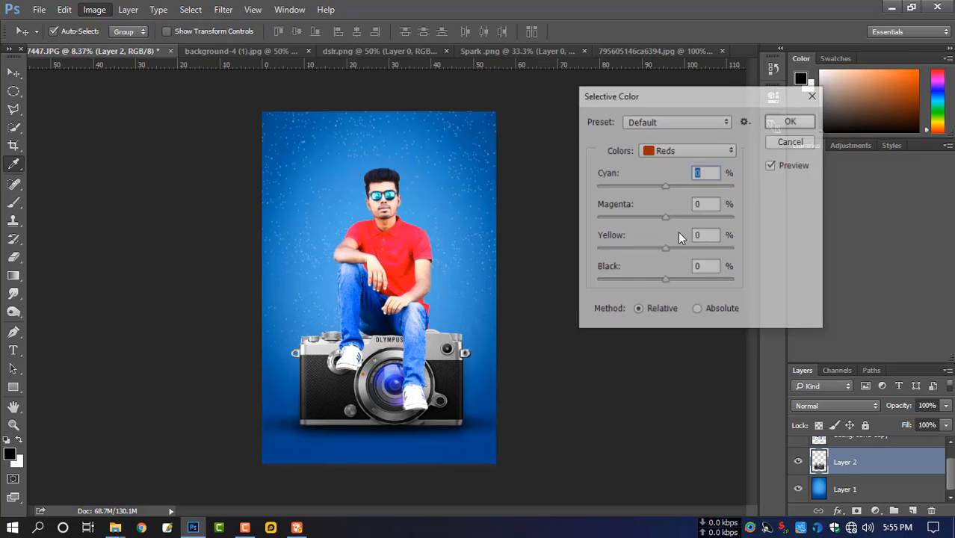
{"action": "left_click", "coordinate": [688, 150]}
{"action": "left_click", "coordinate": [672, 271]}
{"action": "left_click_drag", "start_coordinate": [665, 281], "coordinate": [675, 283]}
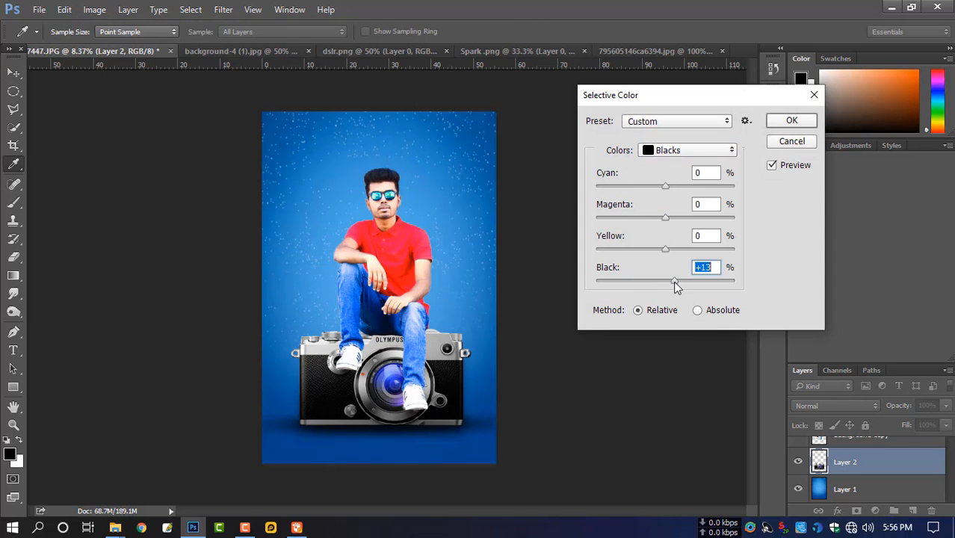
{"action": "left_click", "coordinate": [805, 124]}
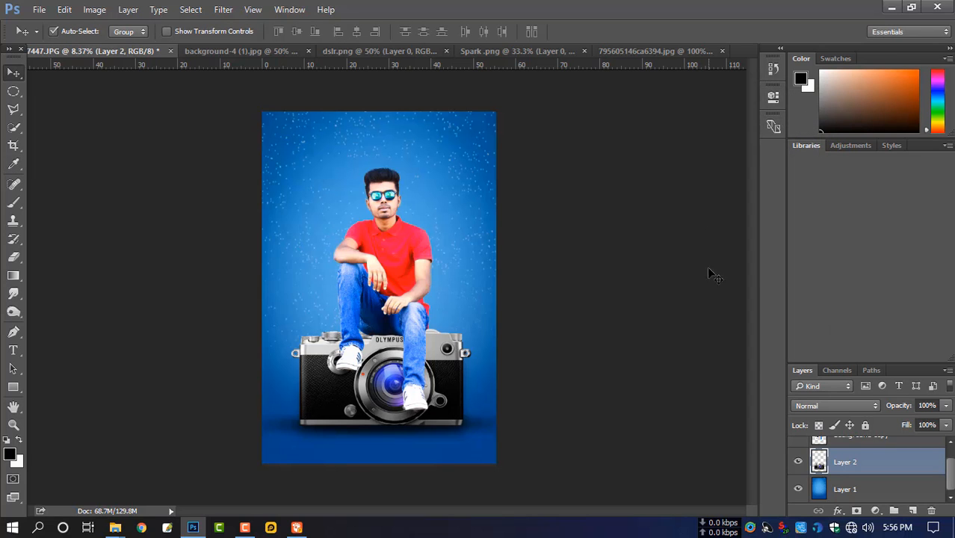
Bring the spark image into the composite over the camera's lower part and set its layer blend mode to Screen.
{"action": "left_click", "coordinate": [394, 50]}
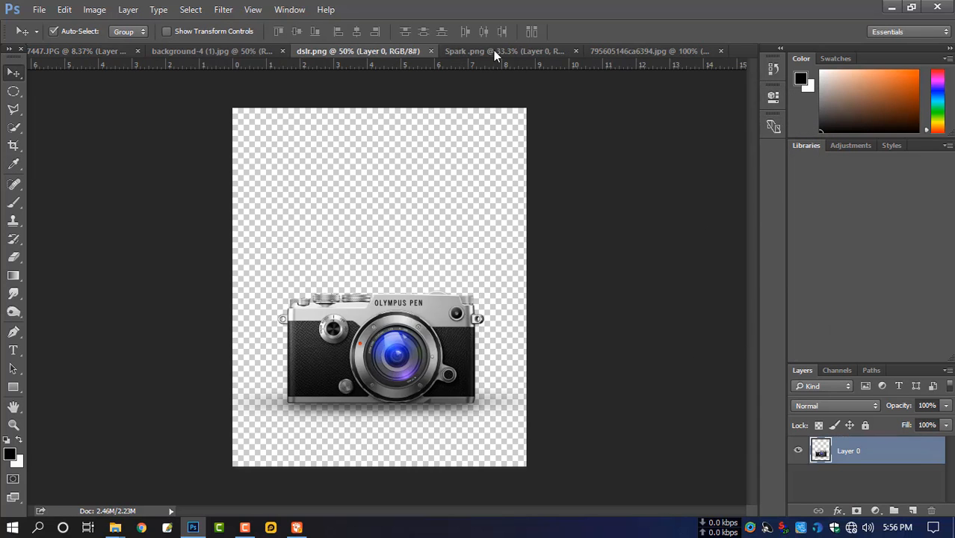
{"action": "left_click", "coordinate": [512, 51]}
{"action": "left_click_drag", "start_coordinate": [352, 289], "coordinate": [319, 404]}
{"action": "left_click", "coordinate": [840, 411]}
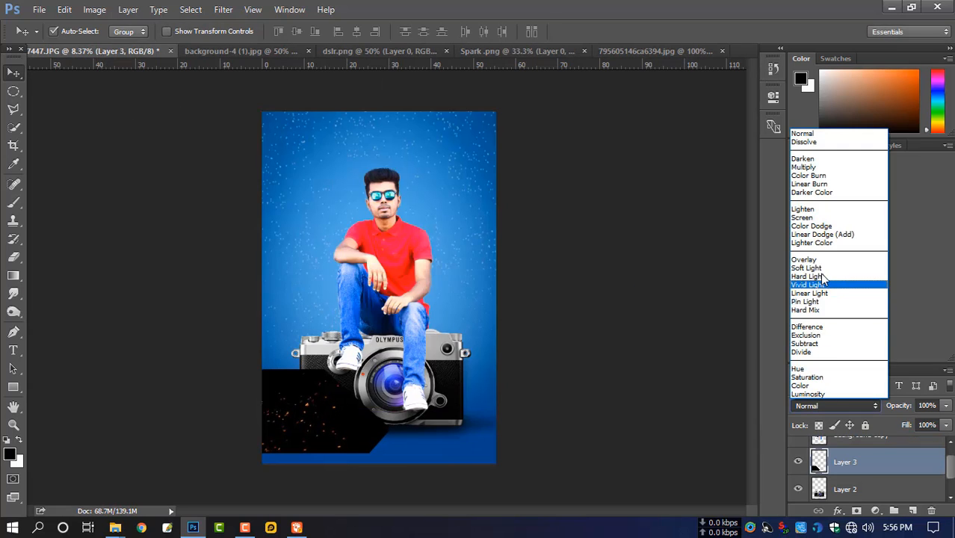
{"action": "left_click", "coordinate": [822, 223]}
Stretch the spark layer to 288.13% width and 209.08% height so the sparks spread across the camera and floor.
{"action": "left_click_drag", "start_coordinate": [549, 321], "coordinate": [465, 320]}
{"action": "key", "text": "ctrl+t"}
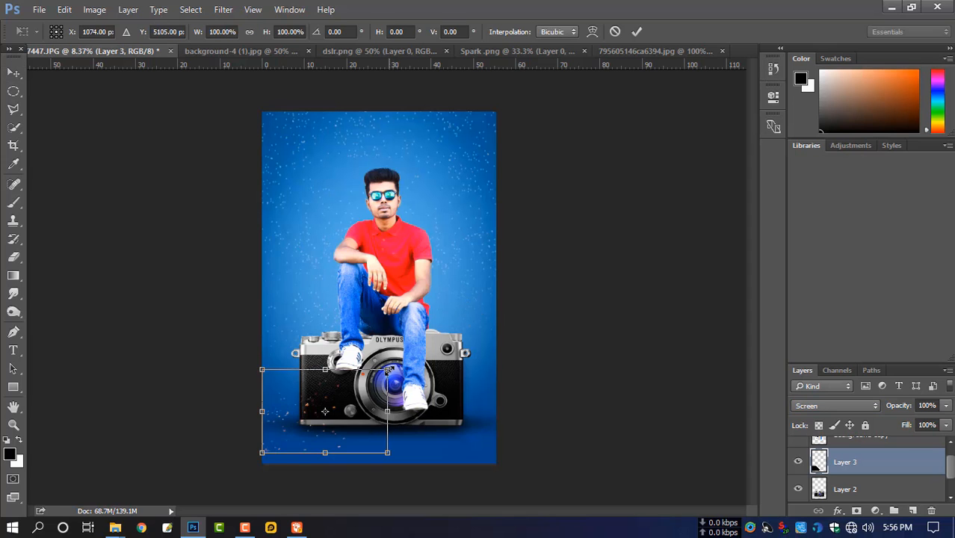
{"action": "left_click_drag", "start_coordinate": [388, 367], "coordinate": [623, 281]}
{"action": "left_click_drag", "start_coordinate": [653, 245], "coordinate": [610, 304]}
{"action": "mouse_move", "coordinate": [559, 327]}
{"action": "left_mouse_down"}
{"action": "mouse_move", "coordinate": [576, 328]}
{"action": "mouse_move", "coordinate": [562, 328]}
{"action": "left_mouse_up"}
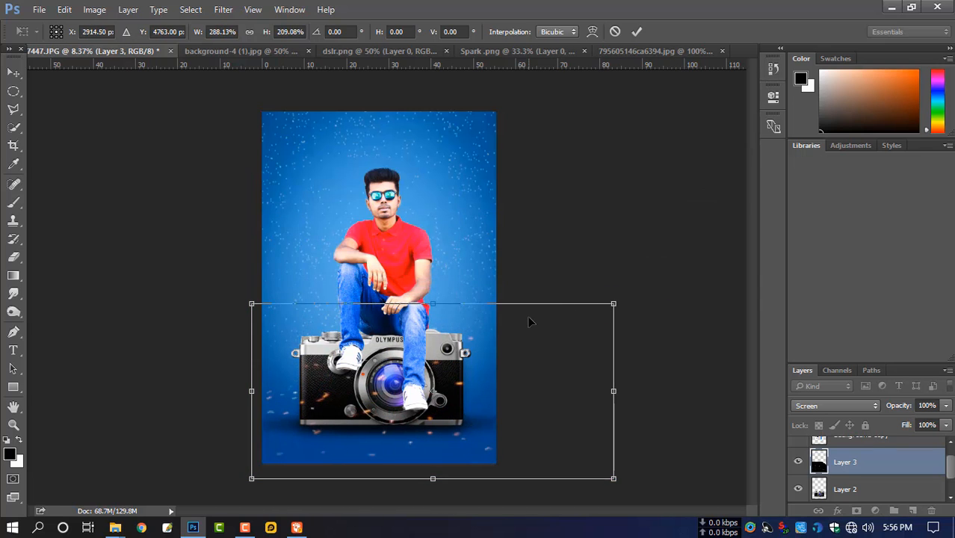
{"action": "key", "text": "Return"}
Add a new layer above the man and paint a soft black spot on it with a 1500 px brush.
{"action": "left_click", "coordinate": [873, 461]}
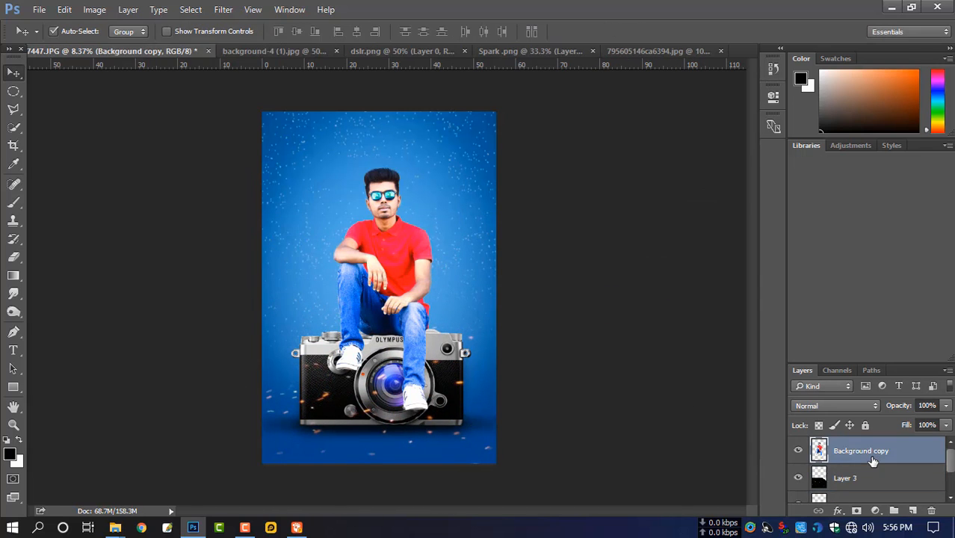
{"action": "left_click", "coordinate": [913, 510]}
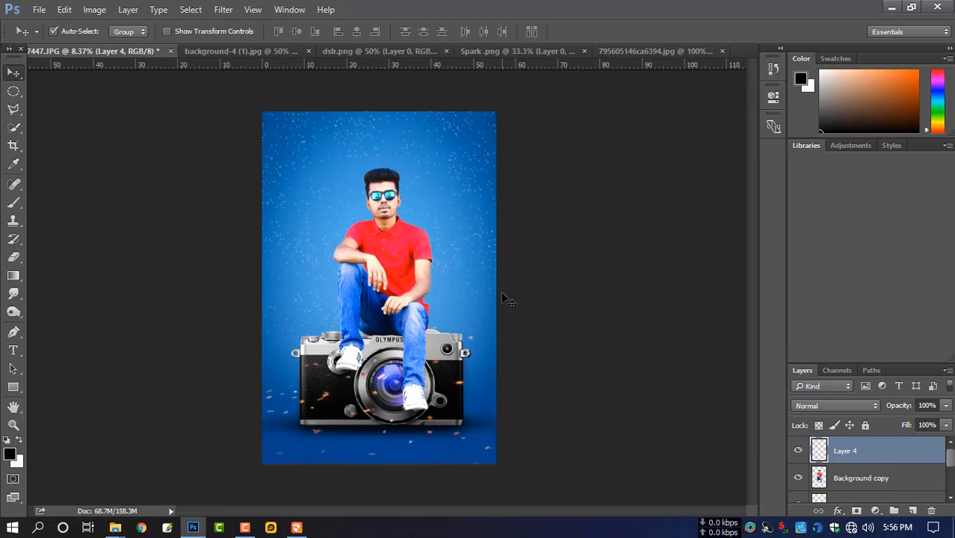
{"action": "key", "text": "b"}
{"action": "left_click", "coordinate": [452, 218]}
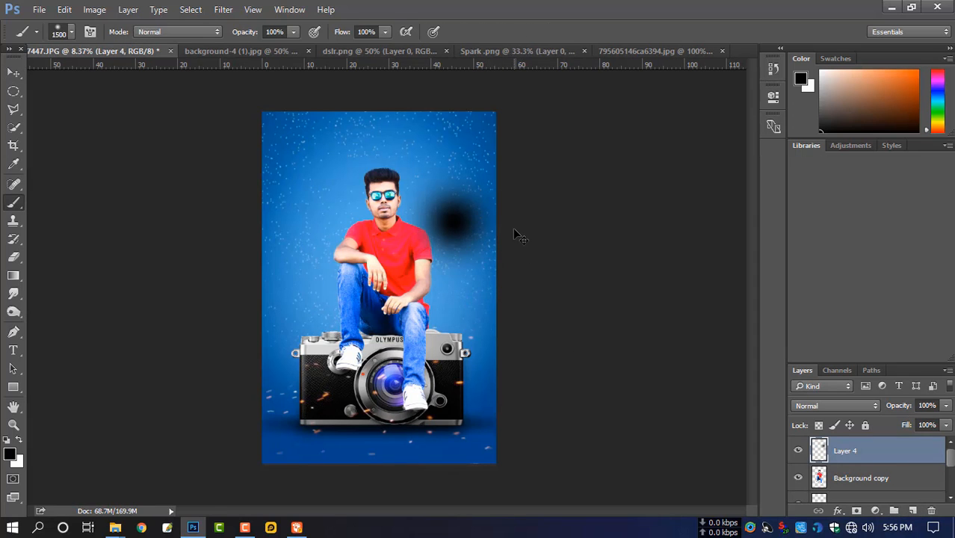
Transform the black spot into a flat shadow beneath the man's raised foot and set its layer opacity to 84%.
{"action": "key", "text": "ctrl+t"}
{"action": "mouse_move", "coordinate": [440, 150]}
{"action": "left_mouse_down"}
{"action": "mouse_move", "coordinate": [430, 175]}
{"action": "mouse_move", "coordinate": [479, 230]}
{"action": "mouse_move", "coordinate": [477, 267]}
{"action": "mouse_move", "coordinate": [370, 381]}
{"action": "left_mouse_up"}
{"action": "mouse_move", "coordinate": [565, 352]}
{"action": "left_mouse_down"}
{"action": "mouse_move", "coordinate": [587, 345]}
{"action": "mouse_move", "coordinate": [560, 366]}
{"action": "left_mouse_up"}
{"action": "left_click_drag", "start_coordinate": [391, 382], "coordinate": [336, 373]}
{"action": "key", "text": "Return"}
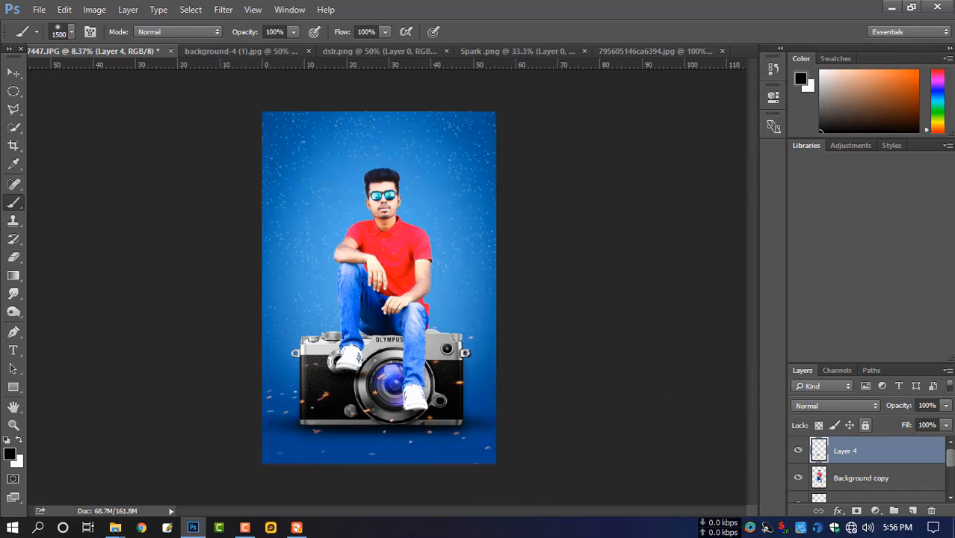
{"action": "left_click", "coordinate": [946, 405]}
{"action": "left_click_drag", "start_coordinate": [944, 423], "coordinate": [937, 424]}
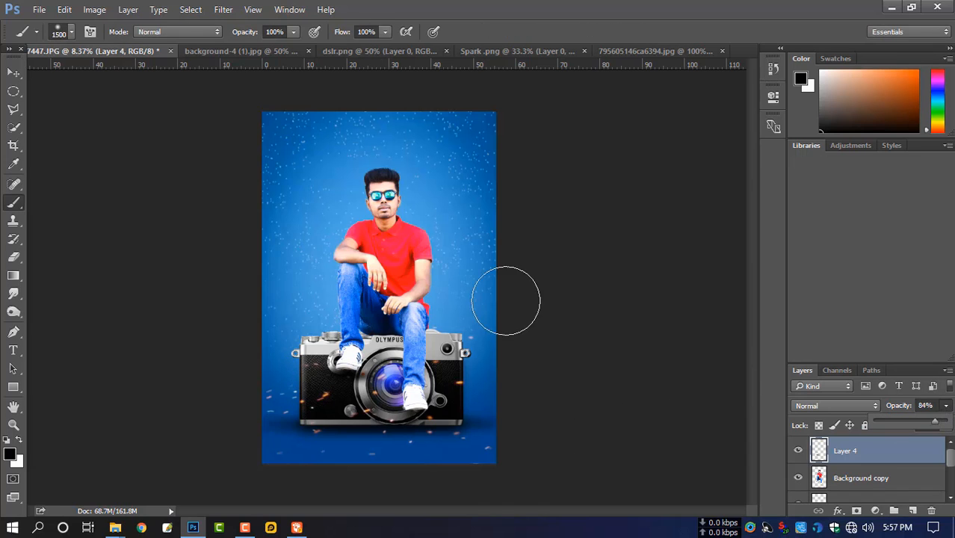
Add another new layer and paint a soft black spot beside the man with the brush reduced to 900 px.
{"action": "left_click", "coordinate": [912, 511]}
{"action": "key", "text": "bracketleft"}
{"action": "key", "text": "bracketleft"}
{"action": "key", "text": "bracketleft"}
{"action": "key", "text": "bracketleft"}
{"action": "key", "text": "bracketleft"}
{"action": "key", "text": "bracketleft"}
{"action": "left_click", "coordinate": [464, 208]}
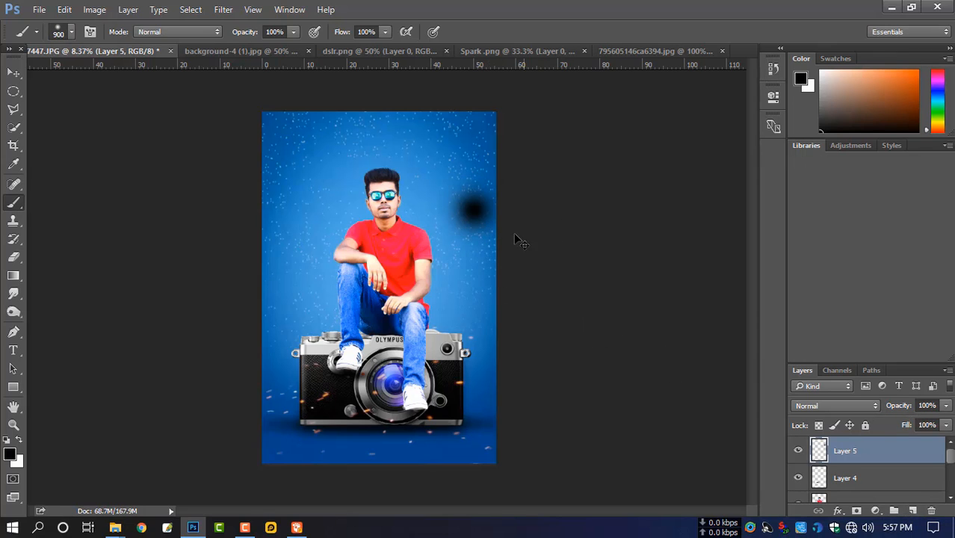
Flatten the smaller black spot to 21.02% height and place it beneath the man's lower shoe as a shadow.
{"action": "key", "text": "ctrl+t"}
{"action": "mouse_move", "coordinate": [467, 167]}
{"action": "left_mouse_down"}
{"action": "mouse_move", "coordinate": [448, 168]}
{"action": "mouse_move", "coordinate": [422, 396]}
{"action": "mouse_move", "coordinate": [438, 420]}
{"action": "left_mouse_up"}
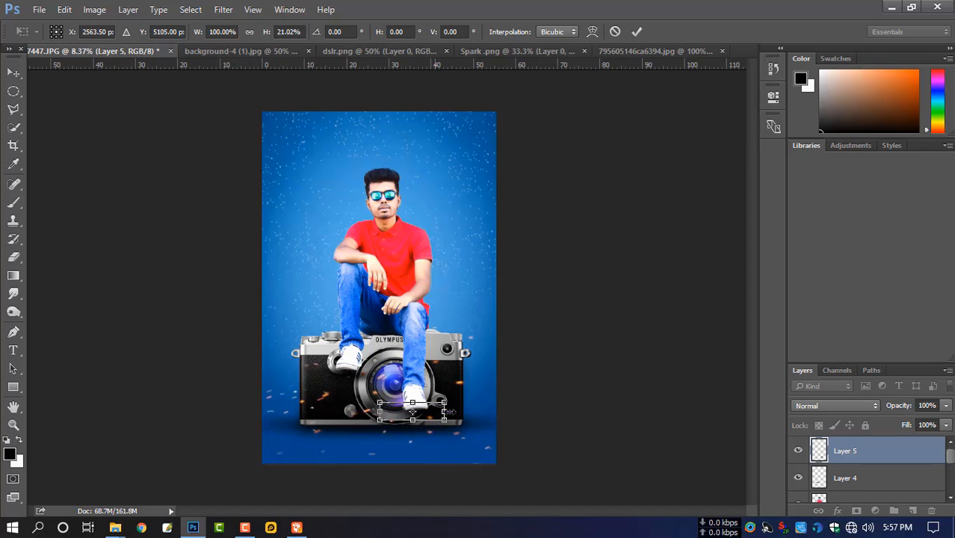
{"action": "key", "text": "Return"}
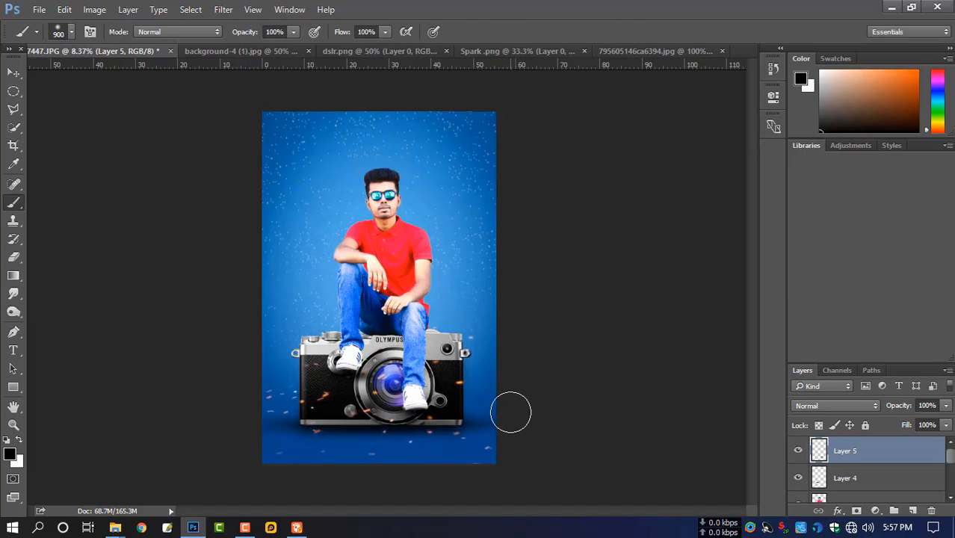
{"action": "key", "text": "v"}
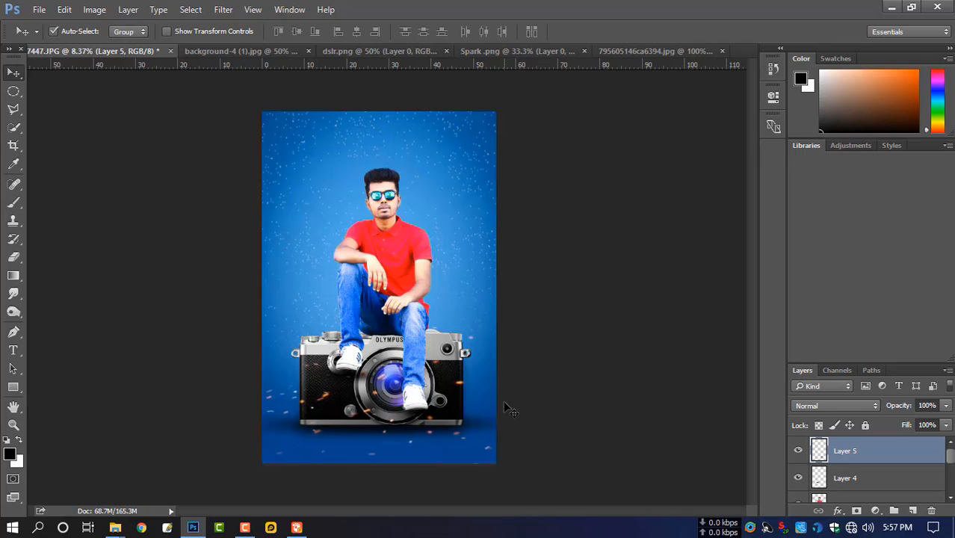
Add a new layer for the glow and set the foreground color to orange-red fe4014.
{"action": "left_click", "coordinate": [913, 512]}
{"action": "left_click", "coordinate": [15, 457]}
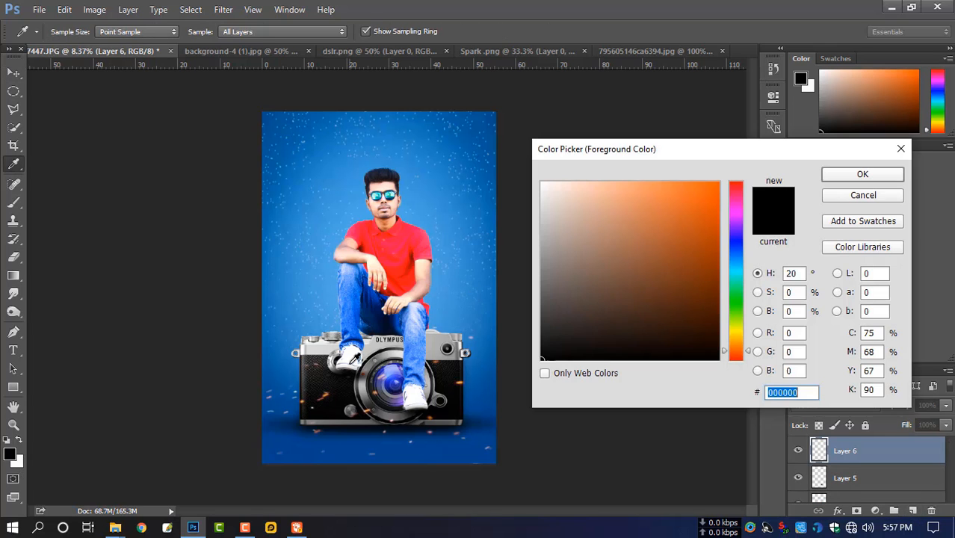
{"action": "left_click_drag", "start_coordinate": [697, 221], "coordinate": [706, 181]}
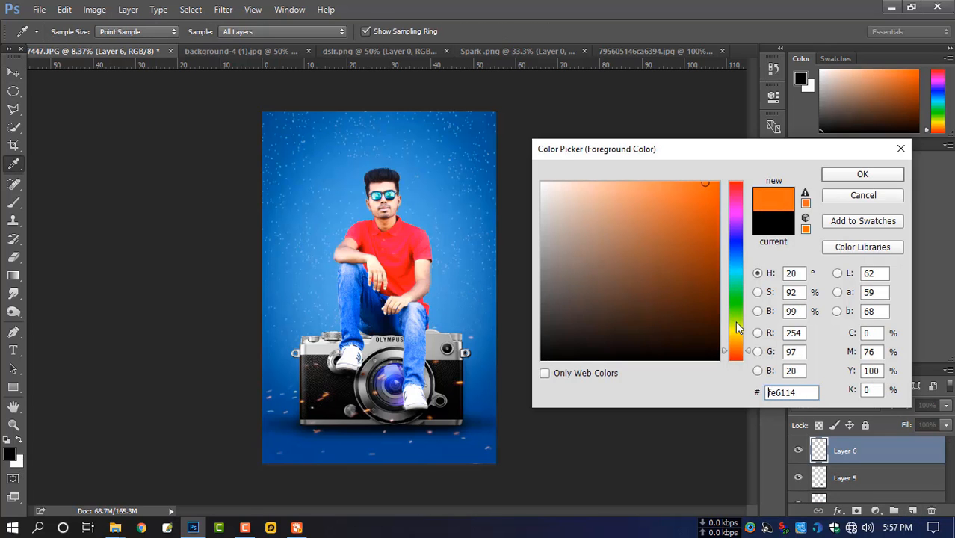
{"action": "left_click_drag", "start_coordinate": [734, 321], "coordinate": [739, 358]}
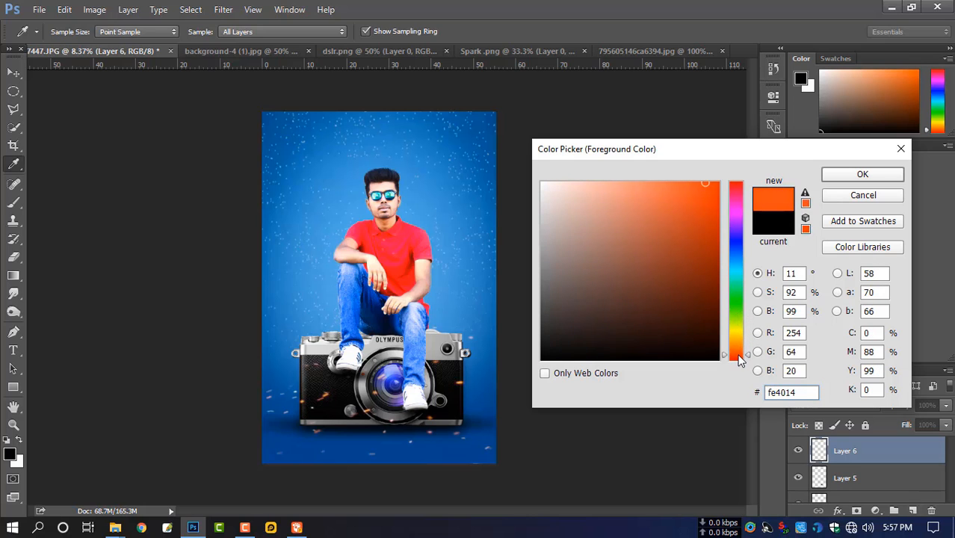
{"action": "left_click", "coordinate": [863, 174]}
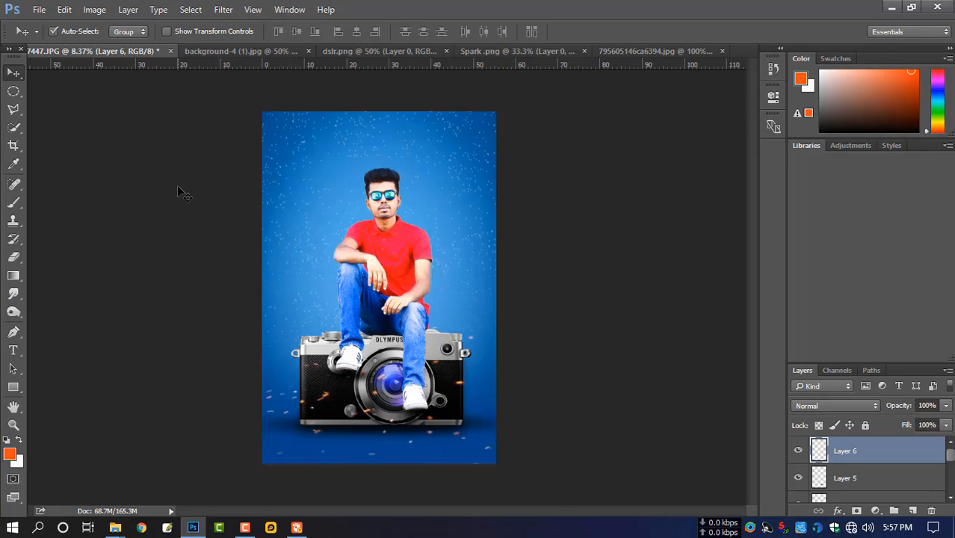
Paint a soft orange spot with the 900 px brush, then move it over the camera lens and enlarge it.
{"action": "key", "text": "b"}
{"action": "left_click", "coordinate": [440, 184]}
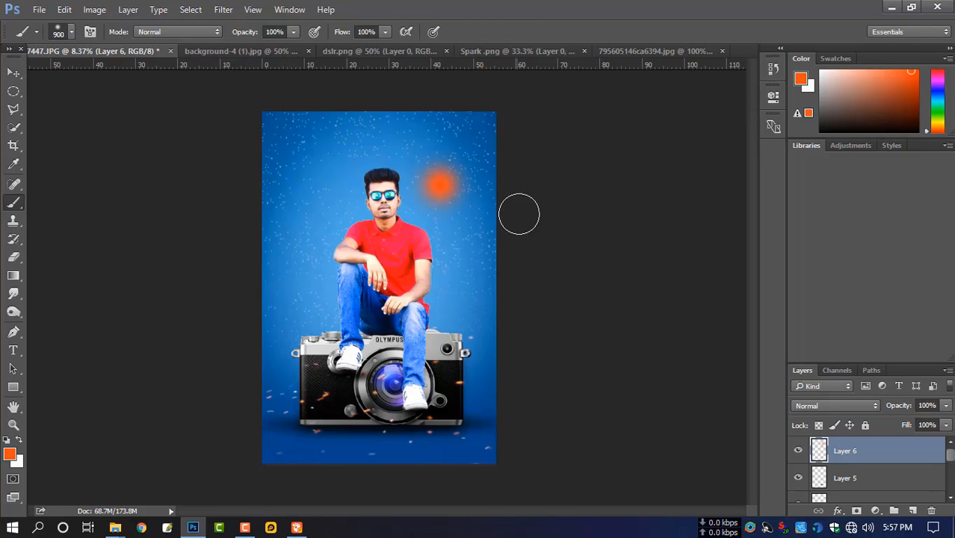
{"action": "key", "text": "ctrl+t"}
{"action": "left_click_drag", "start_coordinate": [450, 194], "coordinate": [397, 398]}
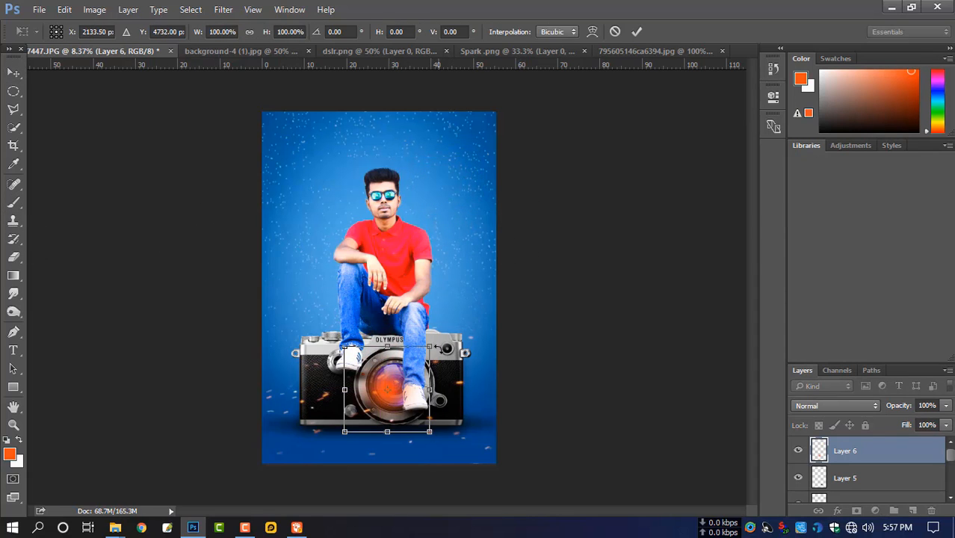
{"action": "left_click_drag", "start_coordinate": [430, 347], "coordinate": [505, 325]}
{"action": "key", "text": "Return"}
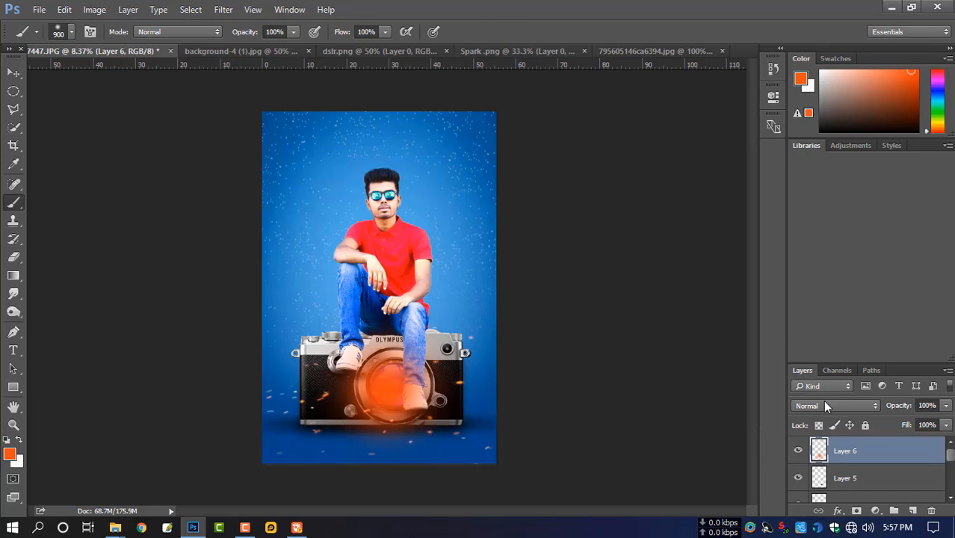
Set the orange glow layer to Screen and enlarge the glow further, shifting it slightly up over the lens.
{"action": "left_click", "coordinate": [823, 400]}
{"action": "left_click", "coordinate": [803, 218]}
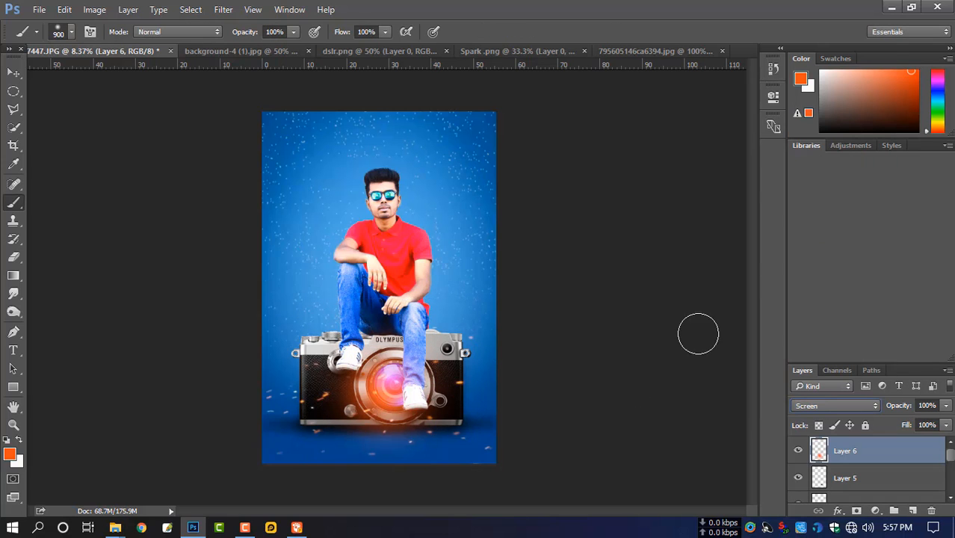
{"action": "key", "text": "ctrl+t"}
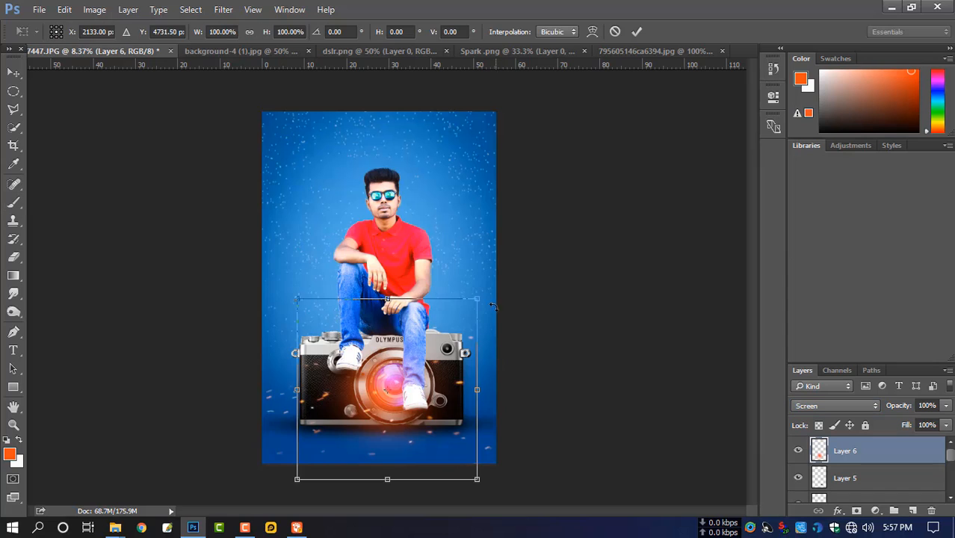
{"action": "left_click_drag", "start_coordinate": [478, 299], "coordinate": [550, 293]}
{"action": "left_click_drag", "start_coordinate": [489, 389], "coordinate": [490, 369]}
{"action": "key", "text": "Return"}
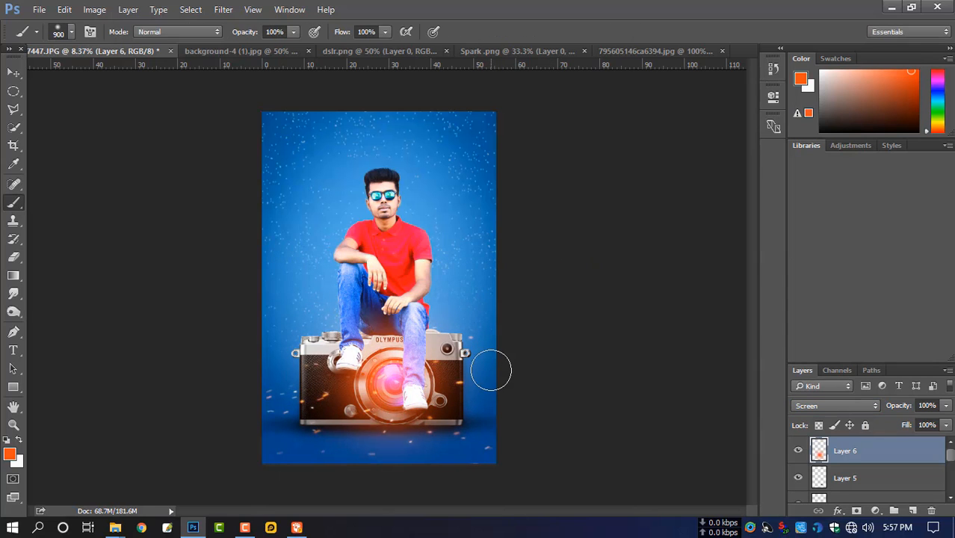
Add the text "S" in Roboto Black Italic, enlarge it to 1025.55 pt and place it below the camera.
{"action": "scroll", "coordinate": [439, 368], "scroll_direction": "up", "scroll_amount": 1}
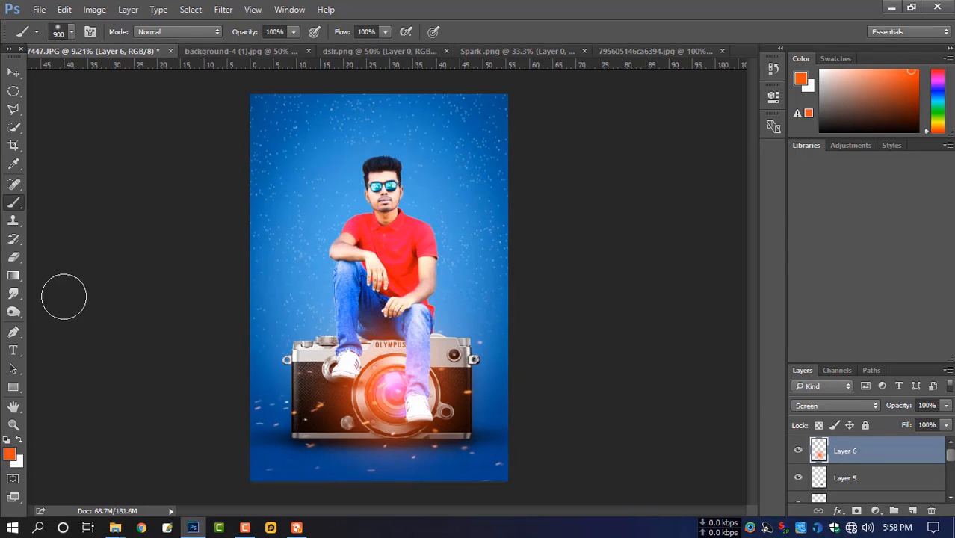
{"action": "left_click", "coordinate": [13, 350]}
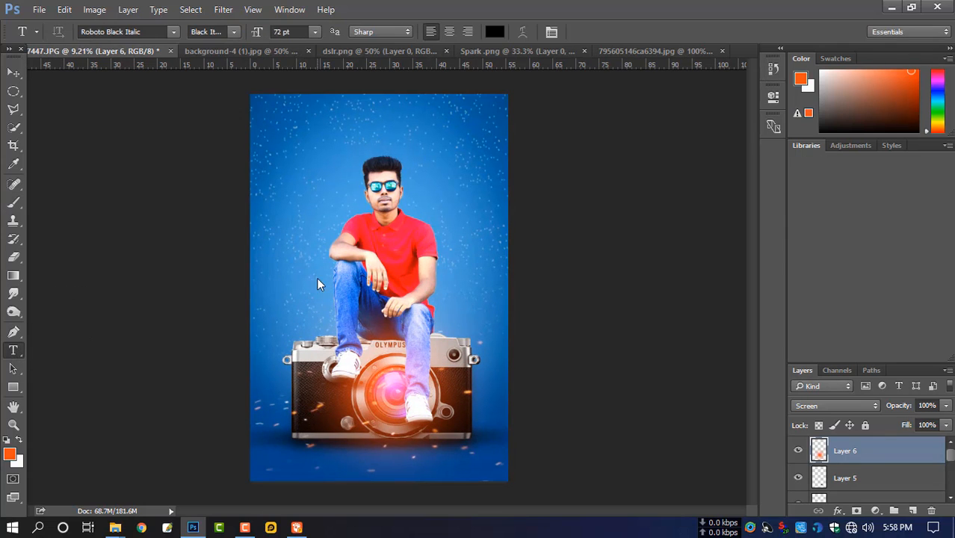
{"action": "left_click", "coordinate": [300, 457]}
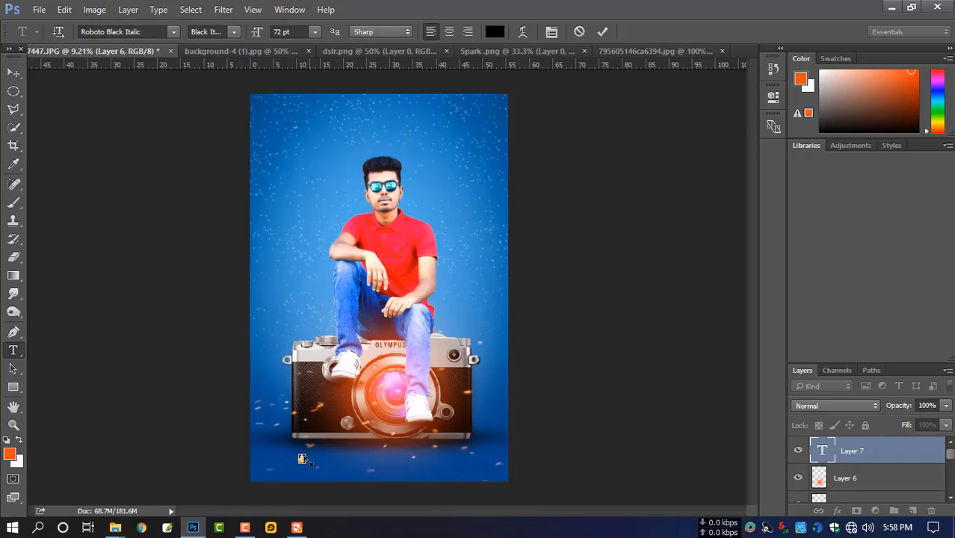
{"action": "left_click_drag", "start_coordinate": [307, 455], "coordinate": [367, 386]}
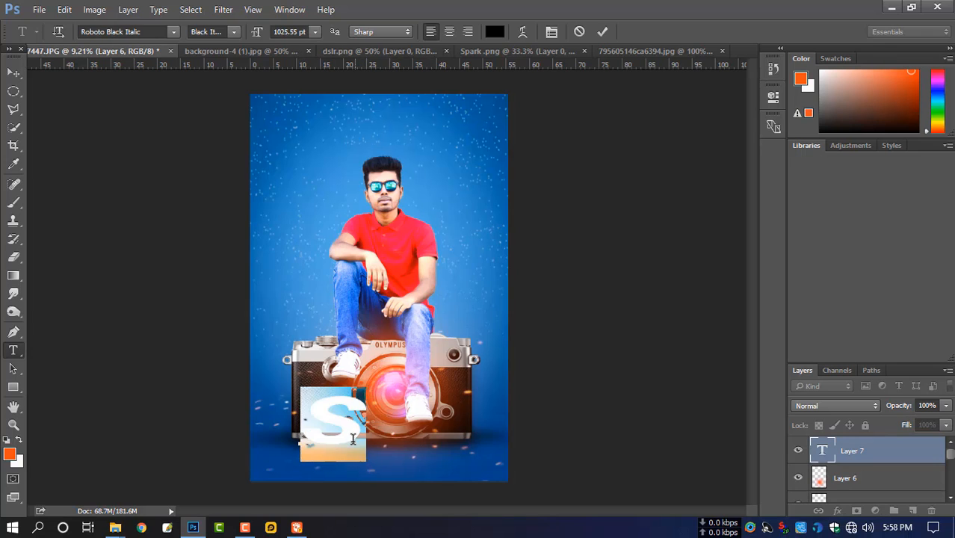
{"action": "left_click", "coordinate": [352, 439]}
{"action": "left_click_drag", "start_coordinate": [357, 473], "coordinate": [337, 517]}
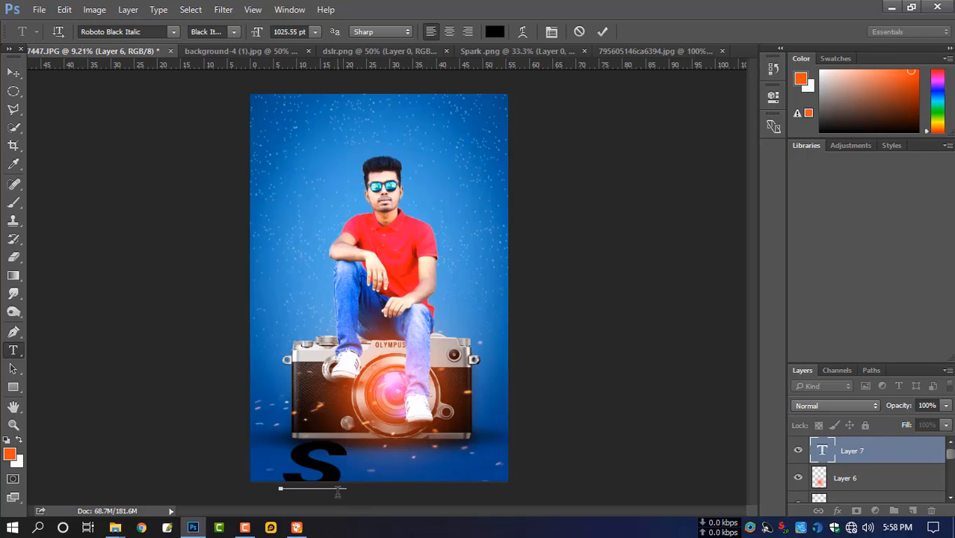
{"action": "left_click_drag", "start_coordinate": [344, 471], "coordinate": [287, 472]}
{"action": "key", "text": "ctrl+Return"}
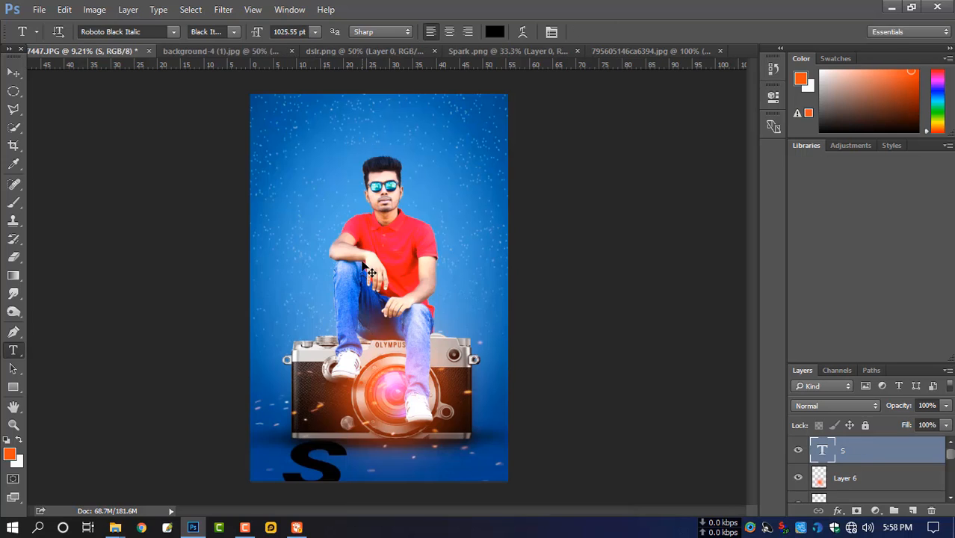
Scale the letter "S" down to 61.26% and nudge it into place just below the camera's lower-left corner.
{"action": "key", "text": "ctrl+t"}
{"action": "left_click_drag", "start_coordinate": [348, 433], "coordinate": [333, 448]}
{"action": "key", "text": "Down"}
{"action": "key", "text": "Down"}
{"action": "key", "text": "Down"}
{"action": "key", "text": "Down"}
{"action": "key", "text": "Down"}
{"action": "key", "text": "Down"}
{"action": "key", "text": "Down"}
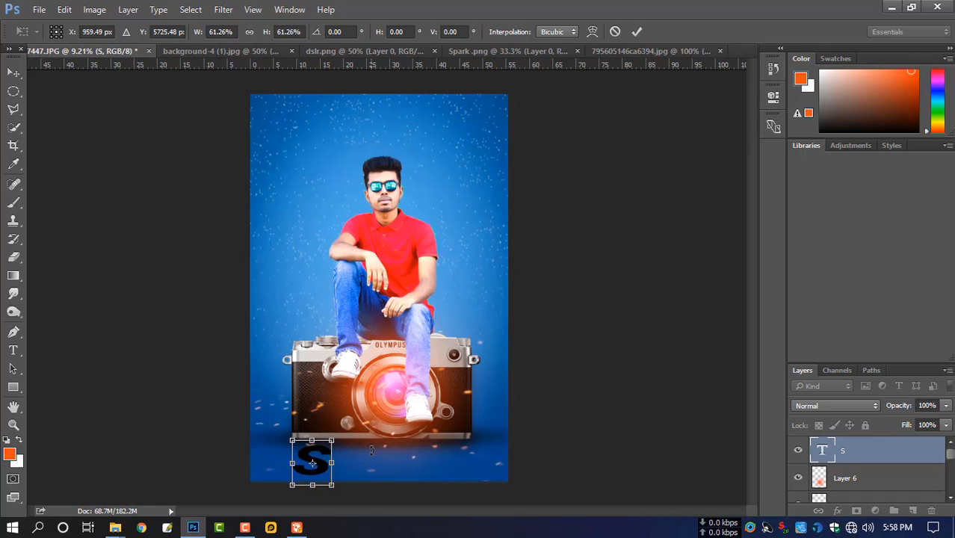
{"action": "key", "text": "Left"}
{"action": "key", "text": "Left"}
{"action": "key", "text": "Left"}
{"action": "key", "text": "Up"}
{"action": "key", "text": "Return"}
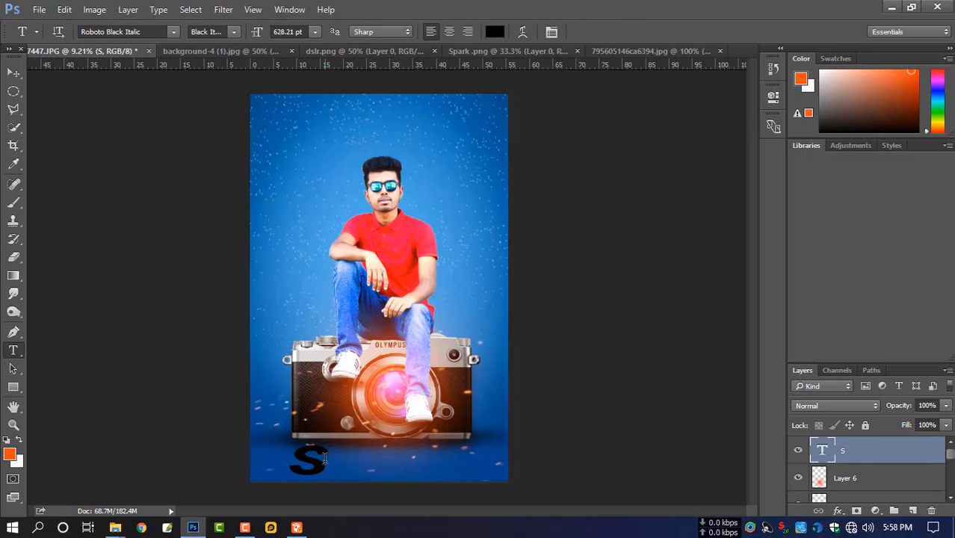
Complete the caption with the remaining letters of the man's name and shift it left to sit beneath the camera.
{"action": "left_click", "coordinate": [324, 458]}
{"action": "type", "text": "A"}
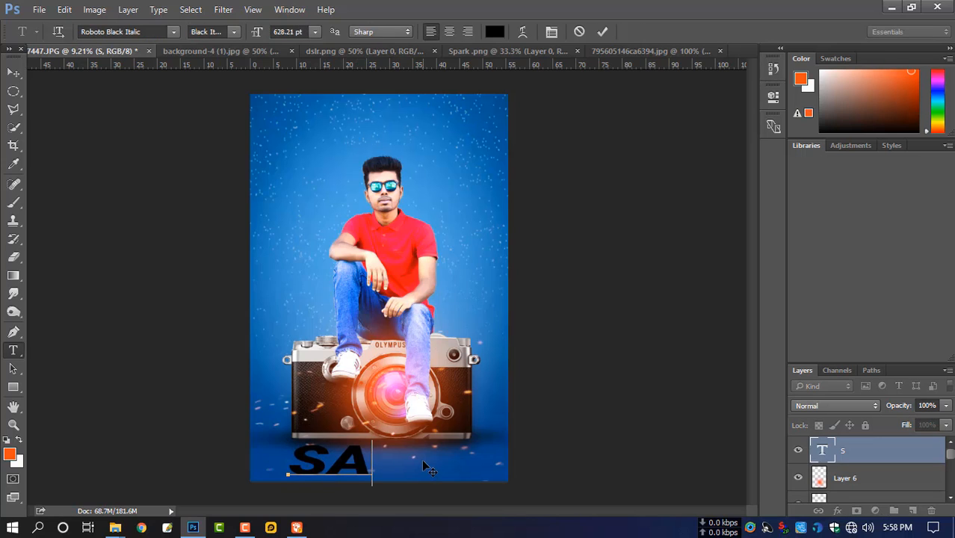
{"action": "type", "text": "GOR"}
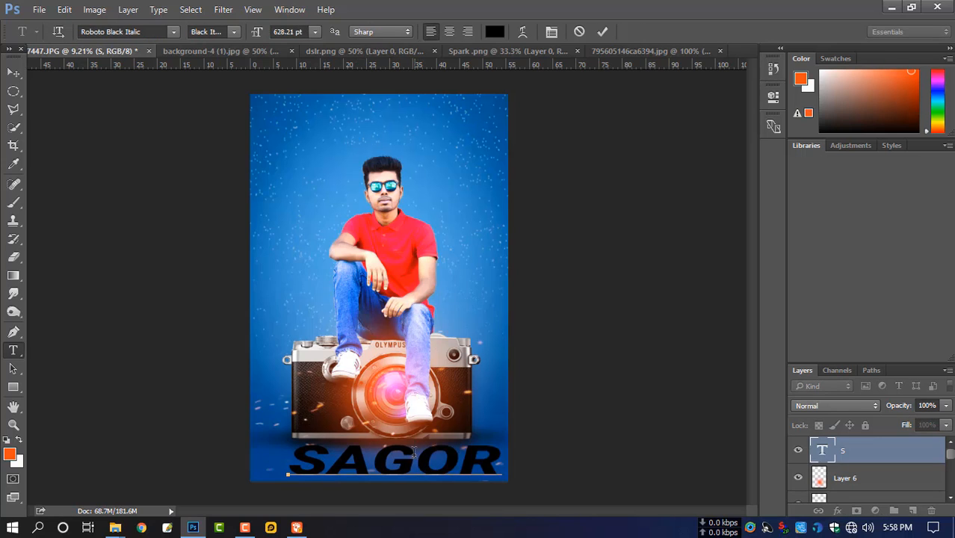
{"action": "key", "text": "ctrl+Return"}
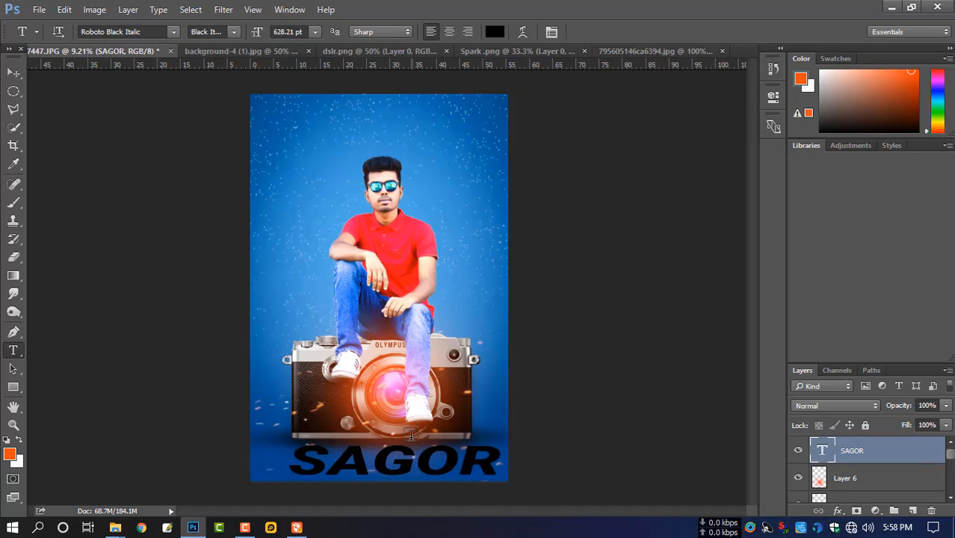
{"action": "left_click", "coordinate": [426, 467]}
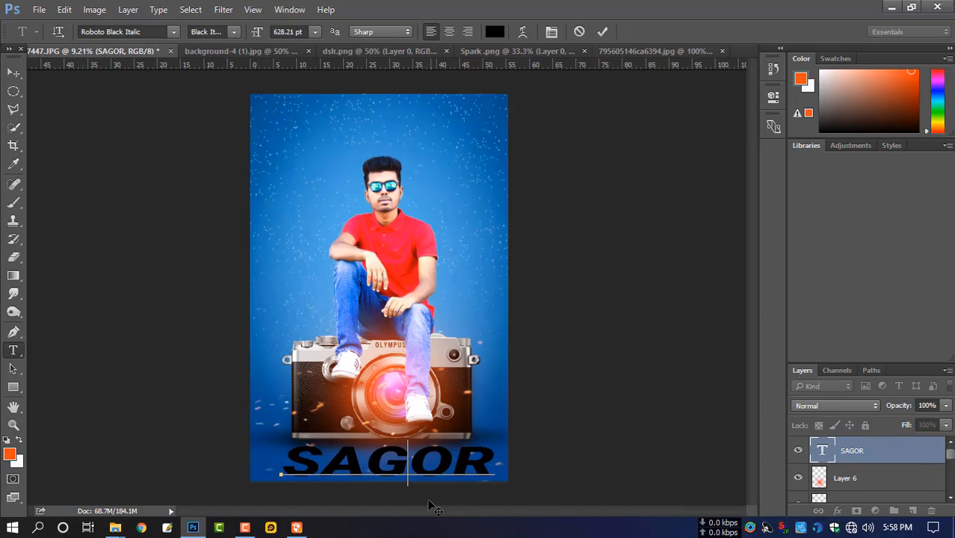
{"action": "left_click_drag", "start_coordinate": [425, 499], "coordinate": [424, 499]}
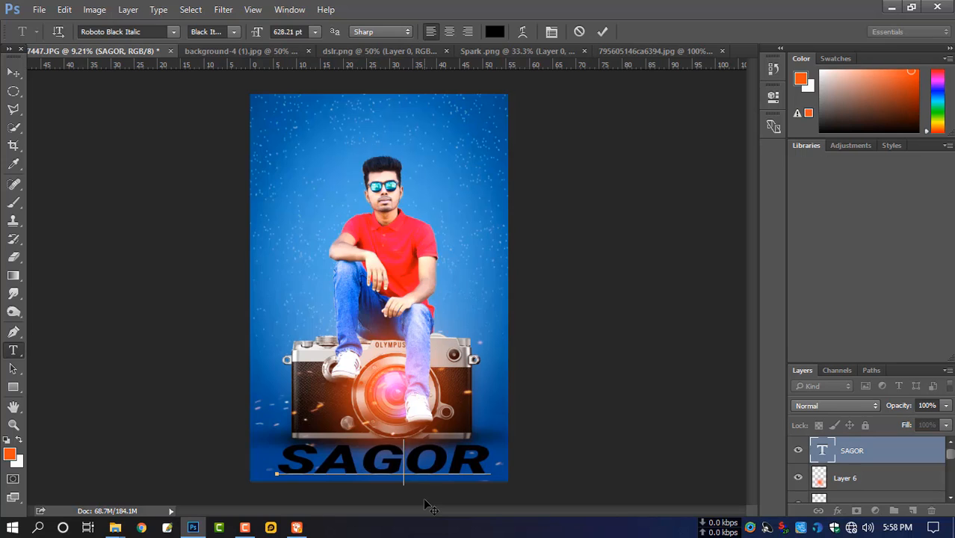
{"action": "key", "text": "ctrl+Return"}
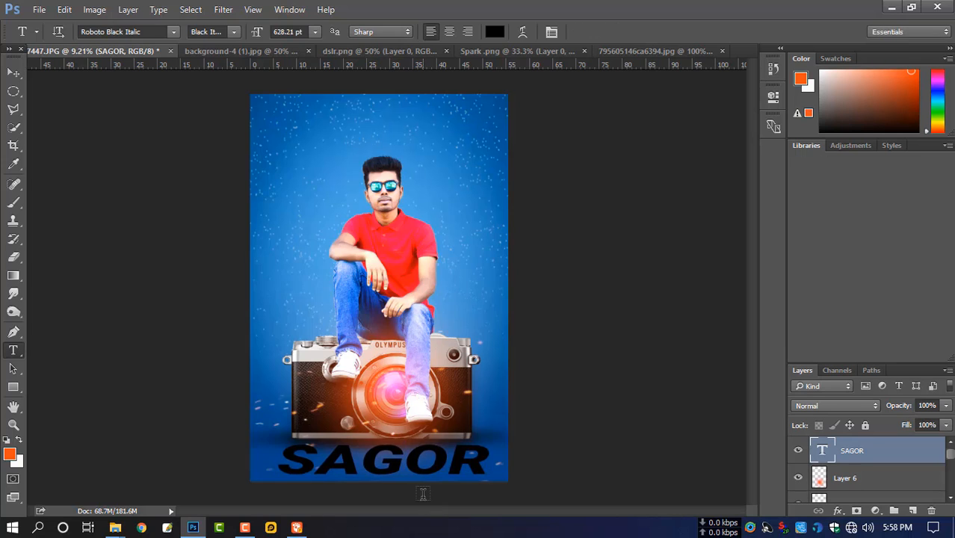
Scale the name caption to 89.81% and nudge it left and up until it is centred just below the camera.
{"action": "key", "text": "ctrl+t"}
{"action": "left_click_drag", "start_coordinate": [493, 436], "coordinate": [479, 443]}
{"action": "key", "text": "Left"}
{"action": "key", "text": "Left"}
{"action": "key", "text": "Left"}
{"action": "key", "text": "Left"}
{"action": "key", "text": "Left"}
{"action": "key", "text": "Left"}
{"action": "key", "text": "Up"}
{"action": "key", "text": "Up"}
{"action": "key", "text": "Up"}
{"action": "key", "text": "Up"}
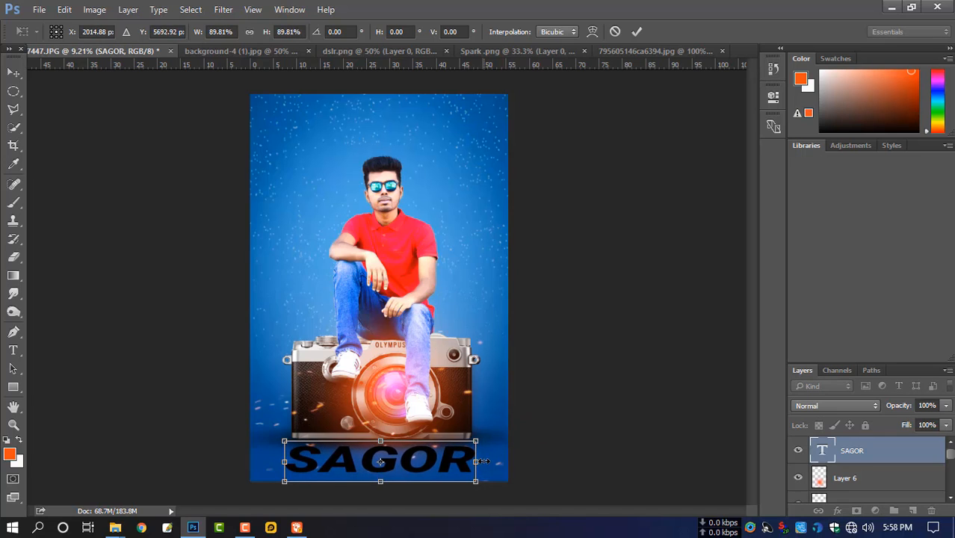
{"action": "key", "text": "Return"}
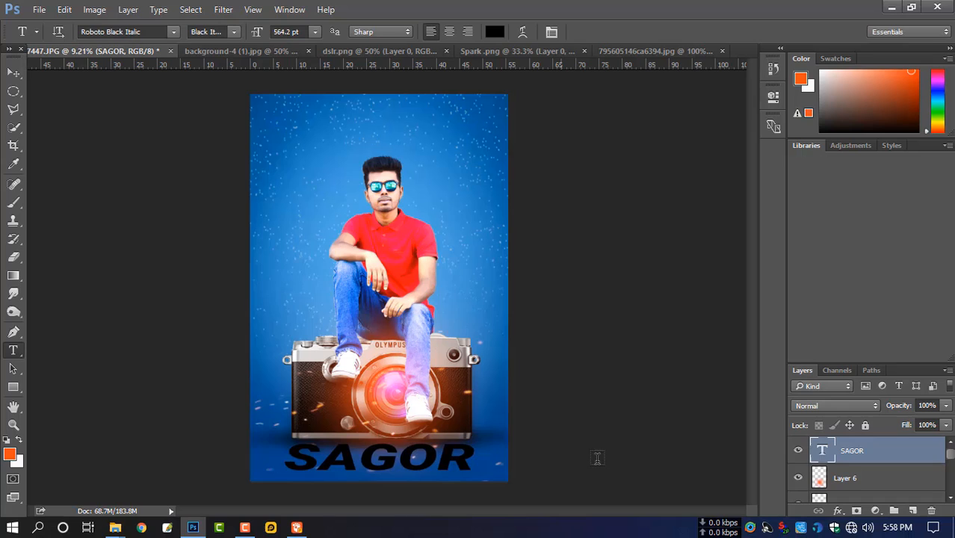
Rasterize the name caption layer and bring the poppy-field image from 795605146ca6394.jpg into the composite over the caption.
{"action": "right_click", "coordinate": [858, 451]}
{"action": "left_click", "coordinate": [769, 212]}
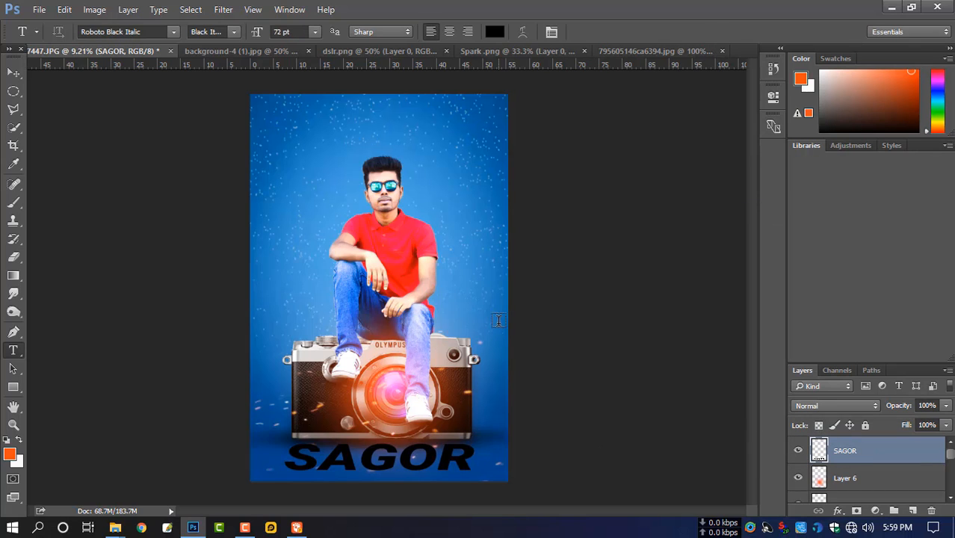
{"action": "left_click", "coordinate": [14, 73]}
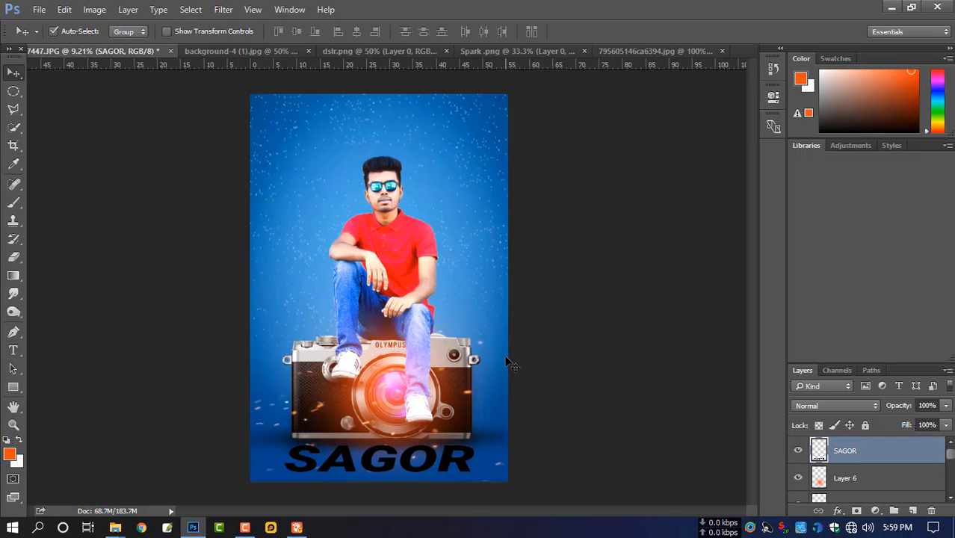
{"action": "left_click", "coordinate": [639, 53]}
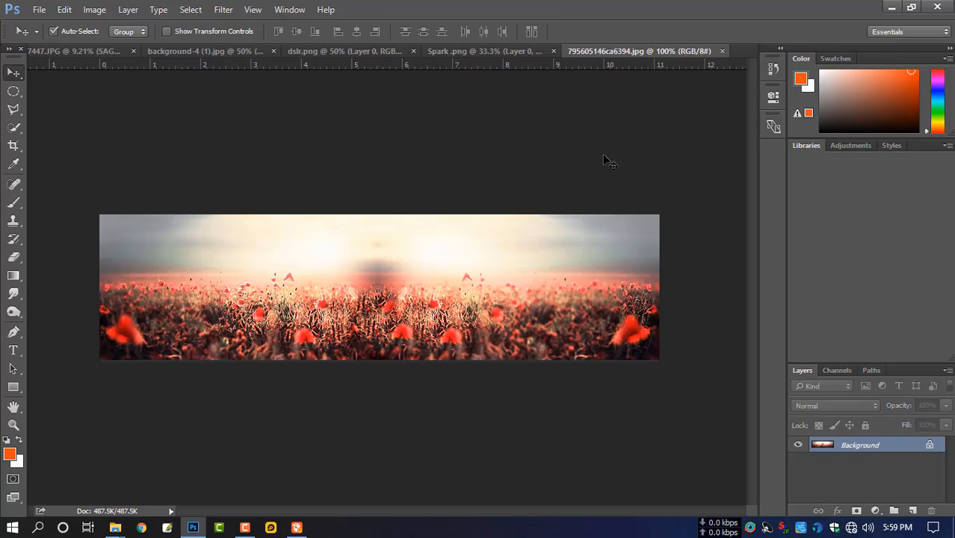
{"action": "left_click_drag", "start_coordinate": [530, 268], "coordinate": [411, 464]}
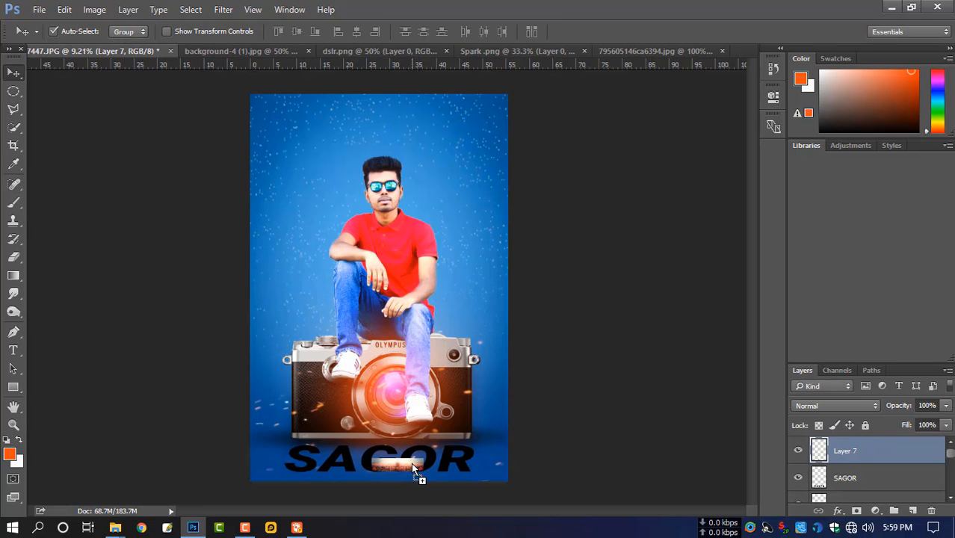
Stretch the poppy-field image to 428.13% width and 378.85% height over the caption, and clip it to the caption layer.
{"action": "key", "text": "ctrl+t"}
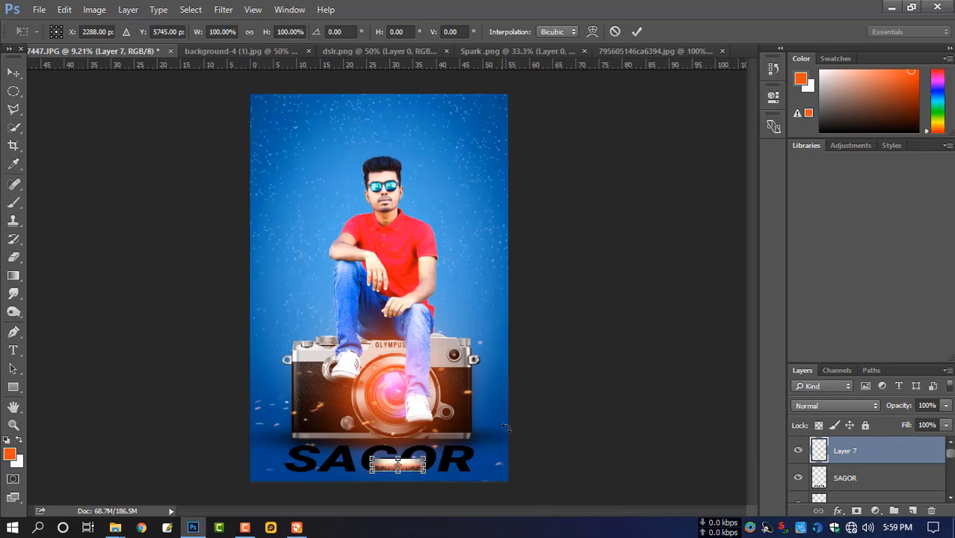
{"action": "left_click_drag", "start_coordinate": [429, 464], "coordinate": [499, 459]}
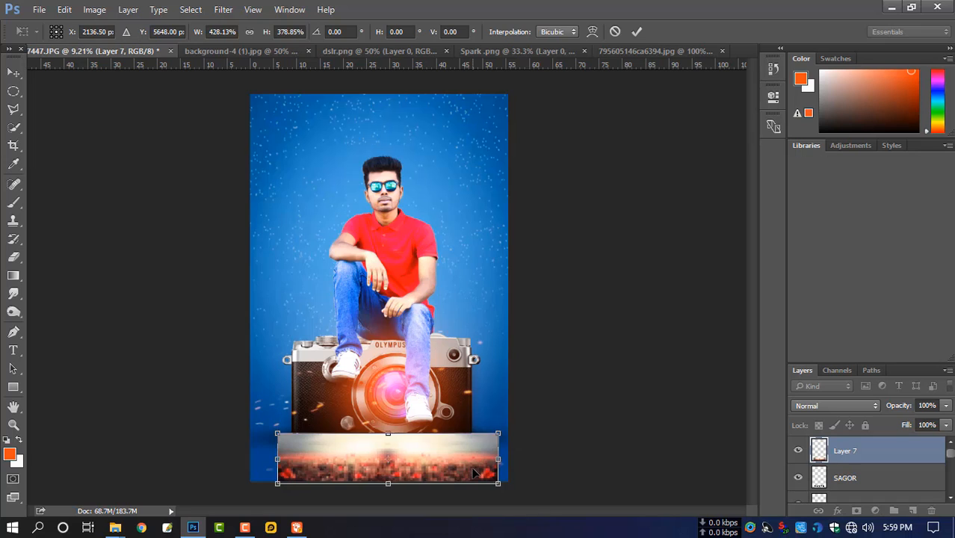
{"action": "key", "text": "Return"}
{"action": "right_click", "coordinate": [848, 465]}
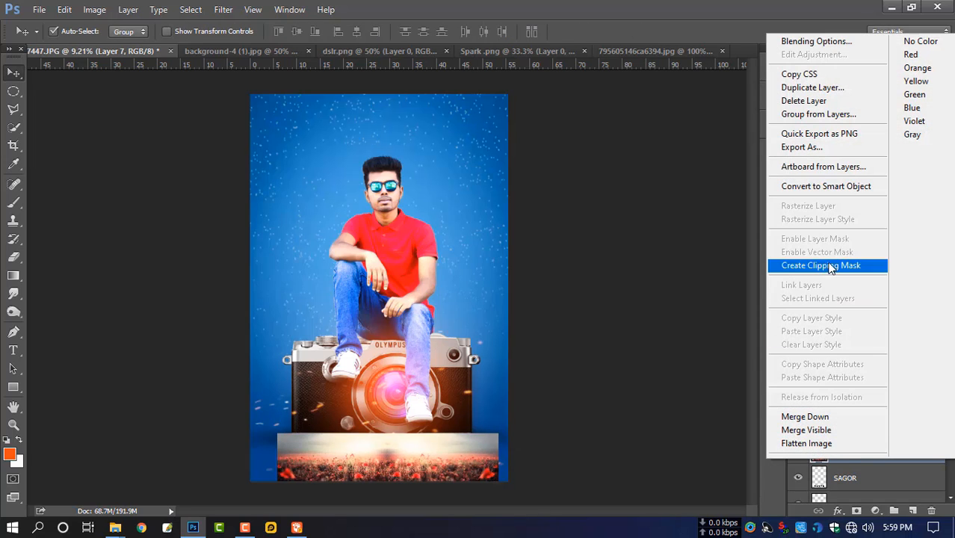
{"action": "left_click", "coordinate": [826, 266]}
Shrink the clipped poppy-field image to 85.61% width and 52.66% height so it fits tightly around the caption letters.
{"action": "key", "text": "ctrl+t"}
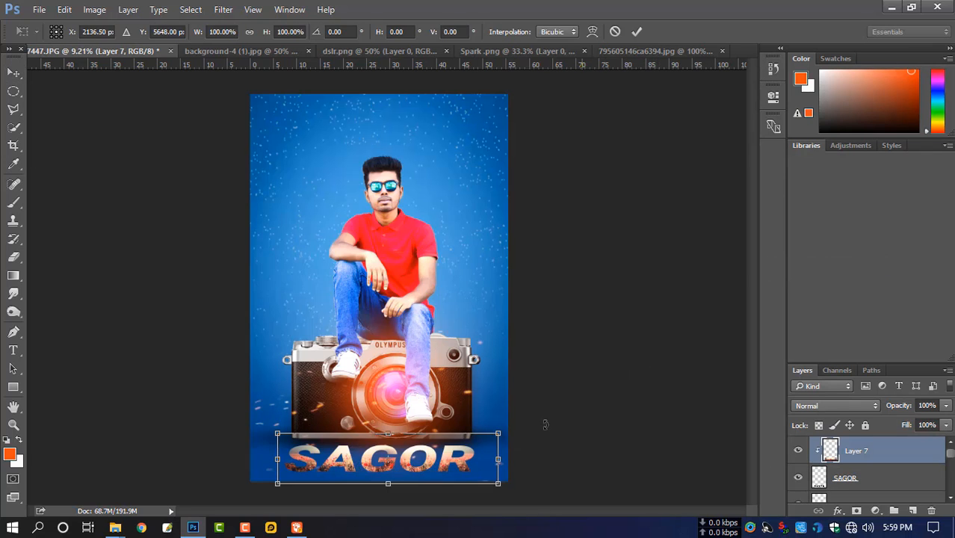
{"action": "left_click_drag", "start_coordinate": [499, 484], "coordinate": [474, 471]}
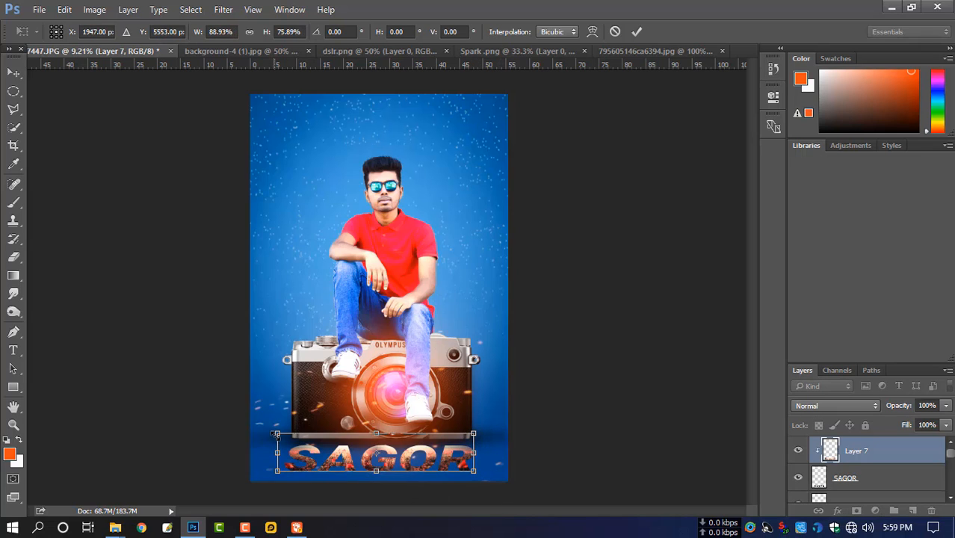
{"action": "mouse_move", "coordinate": [276, 434]}
{"action": "left_mouse_down"}
{"action": "mouse_move", "coordinate": [273, 424]}
{"action": "mouse_move", "coordinate": [284, 446]}
{"action": "left_mouse_up"}
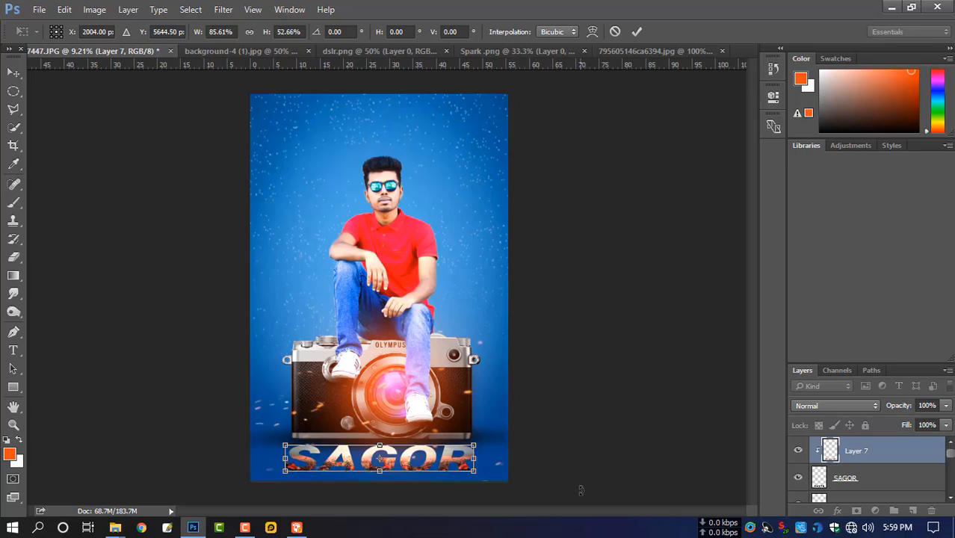
{"action": "key", "text": "Return"}
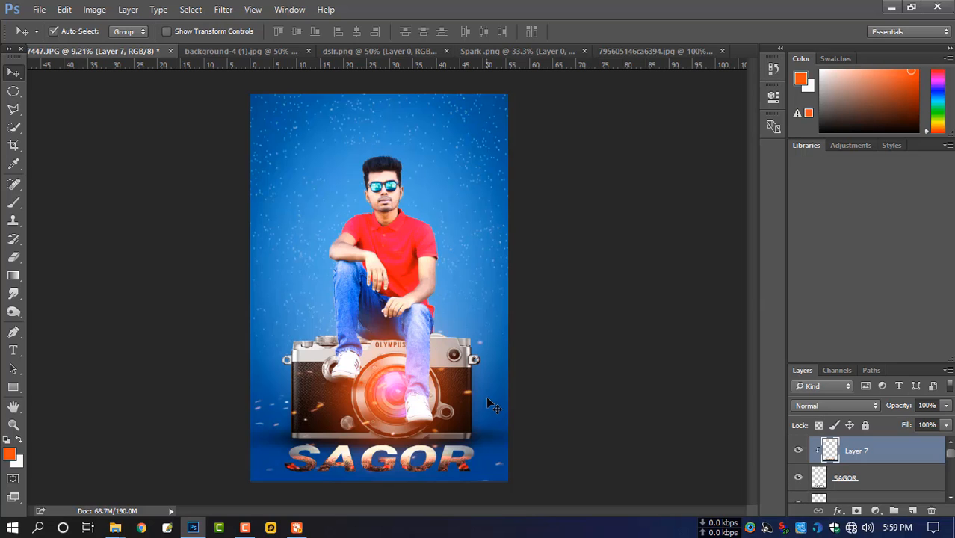
Shift the midtones of the blue background layer toward cyan with Color Balance, setting the Cyan-Red level to -26.
{"action": "scroll", "coordinate": [392, 342], "scroll_direction": "up", "scroll_amount": 1}
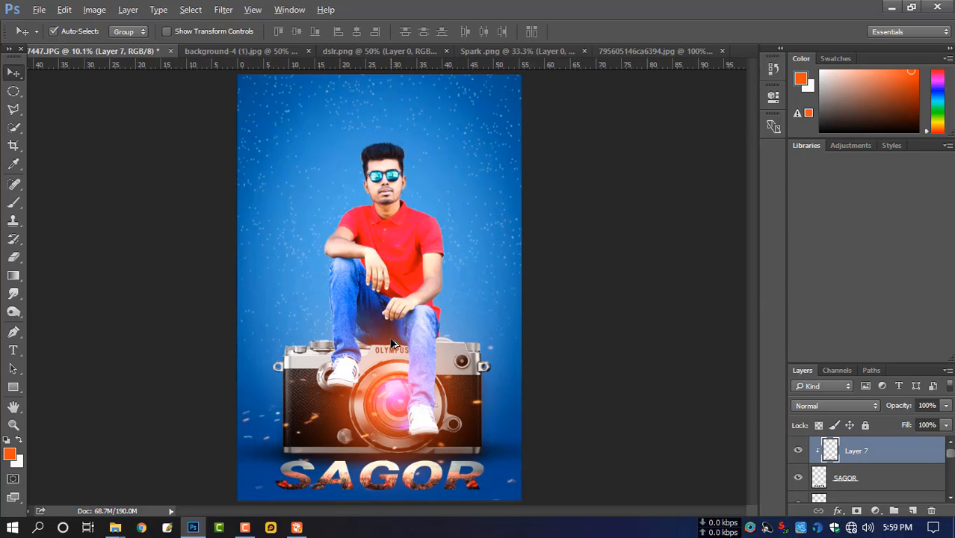
{"action": "scroll", "coordinate": [393, 342], "scroll_direction": "up", "scroll_amount": 1}
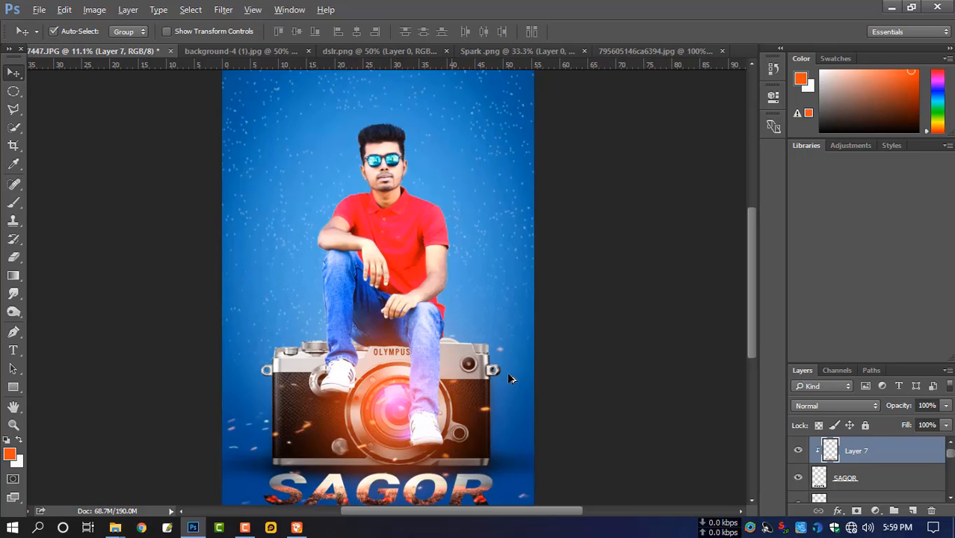
{"action": "scroll", "coordinate": [861, 471], "scroll_direction": "down", "scroll_amount": 2}
{"action": "scroll", "coordinate": [843, 464], "scroll_direction": "up", "scroll_amount": 2}
{"action": "scroll", "coordinate": [839, 471], "scroll_direction": "down", "scroll_amount": 2}
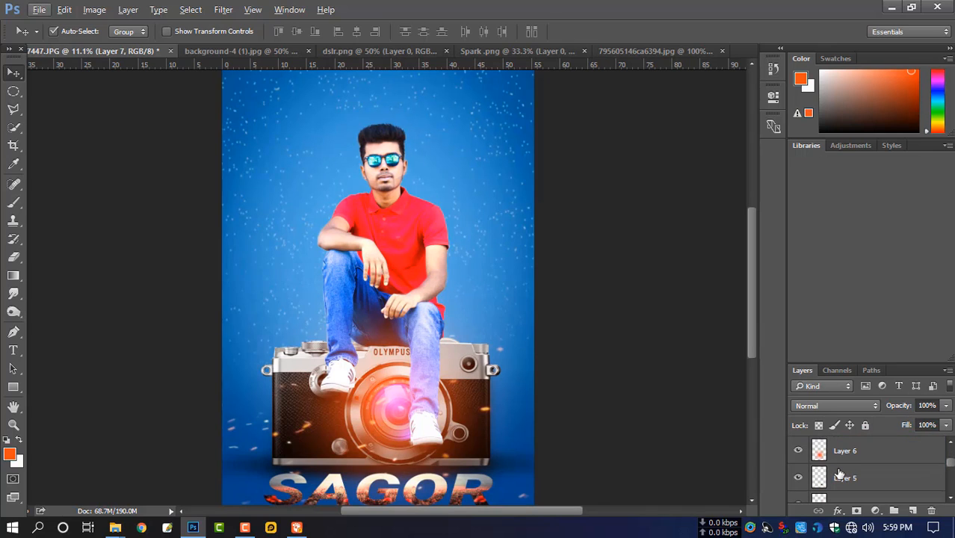
{"action": "scroll", "coordinate": [838, 474], "scroll_direction": "down", "scroll_amount": 5}
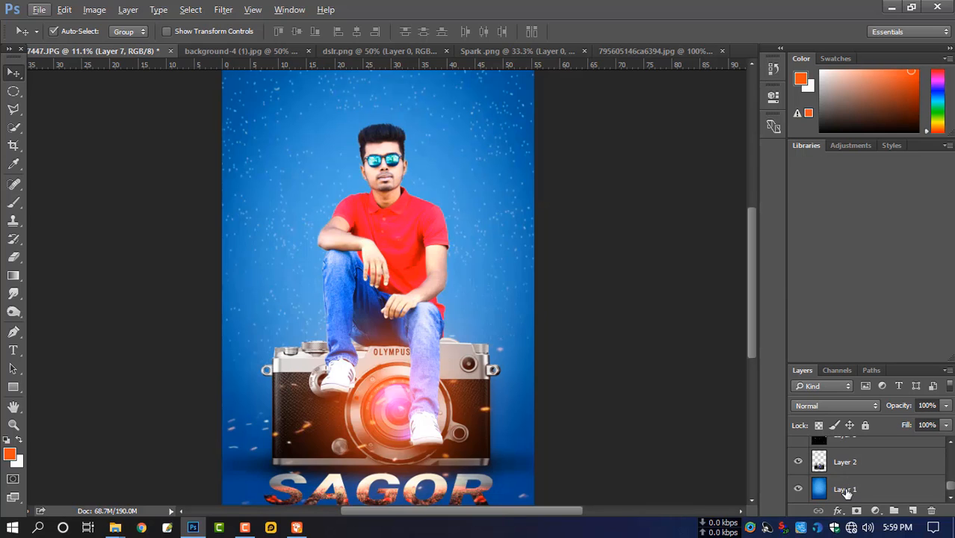
{"action": "left_click", "coordinate": [843, 489]}
{"action": "key", "text": "ctrl+b"}
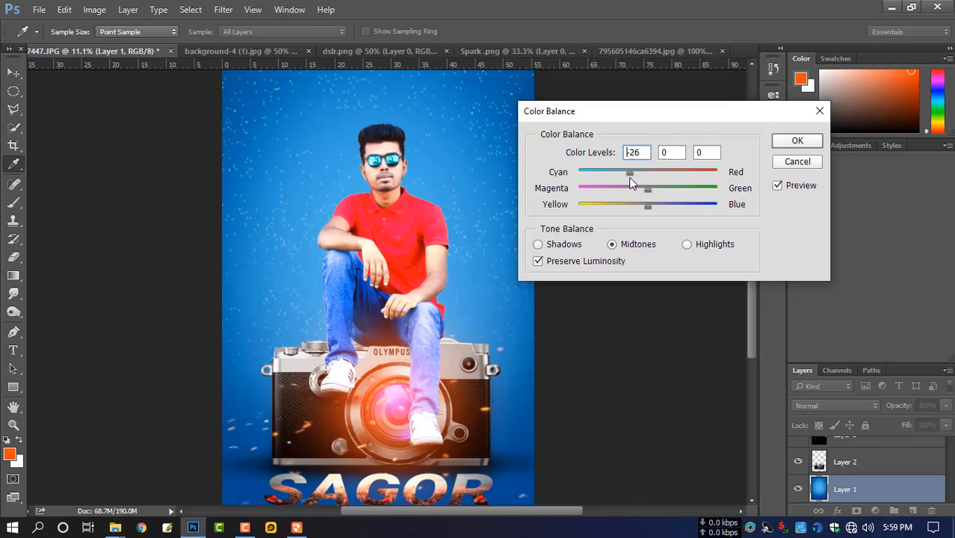
{"action": "left_click", "coordinate": [804, 144]}
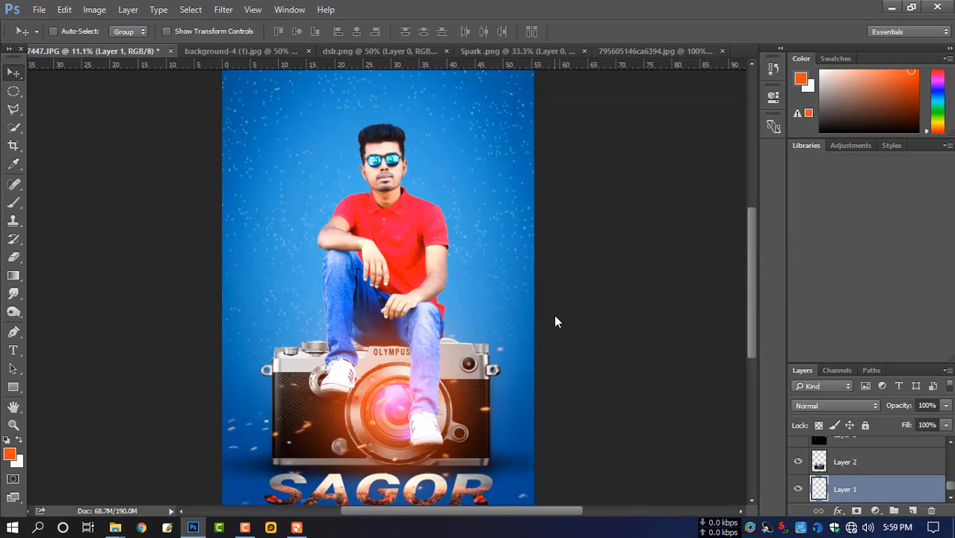
Merge all visible layers of the composite into the topmost layer.
{"action": "scroll", "coordinate": [850, 455], "scroll_direction": "up", "scroll_amount": 5}
{"action": "left_click", "coordinate": [855, 453]}
{"action": "key", "text": "ctrl+shift+e"}
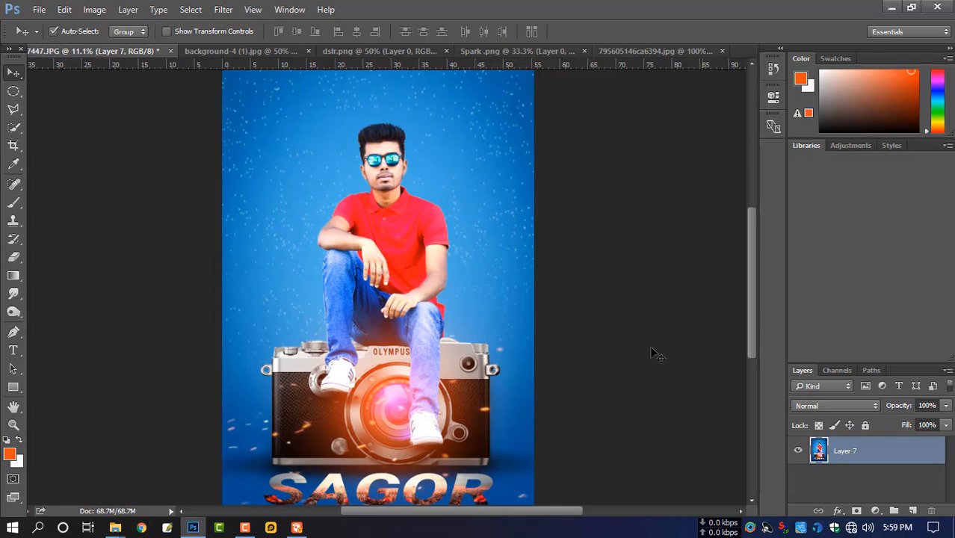
Tone the merged image in the Camera Raw Filter with Blacks -18, Shadows -23, Highlights -15, Contrast +11 and Clarity +8.
{"action": "left_click", "coordinate": [223, 9]}
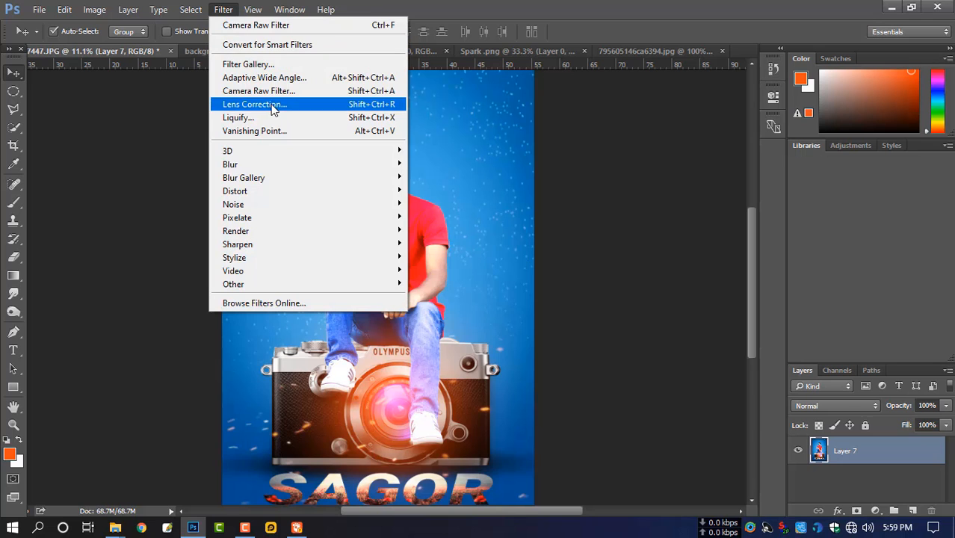
{"action": "left_click", "coordinate": [280, 92]}
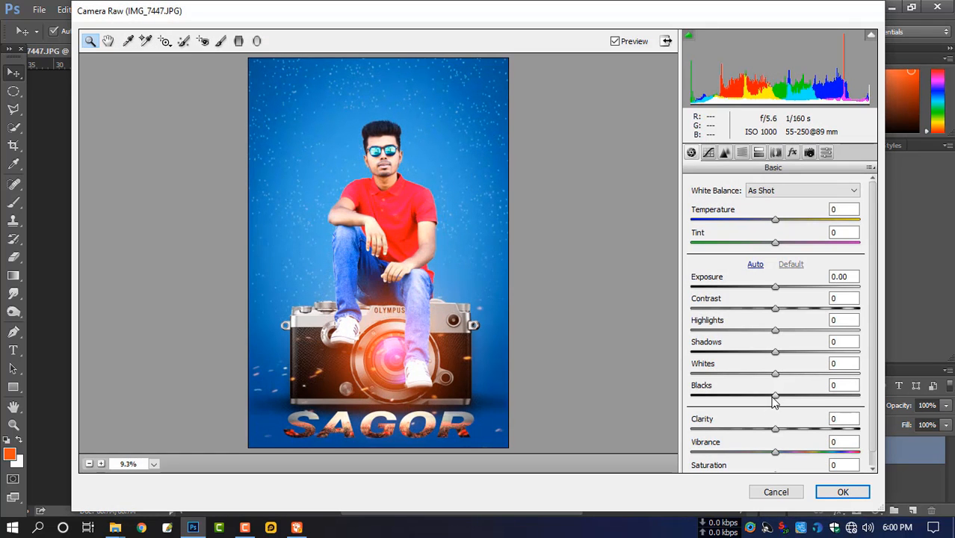
{"action": "left_click_drag", "start_coordinate": [776, 395], "coordinate": [762, 398]}
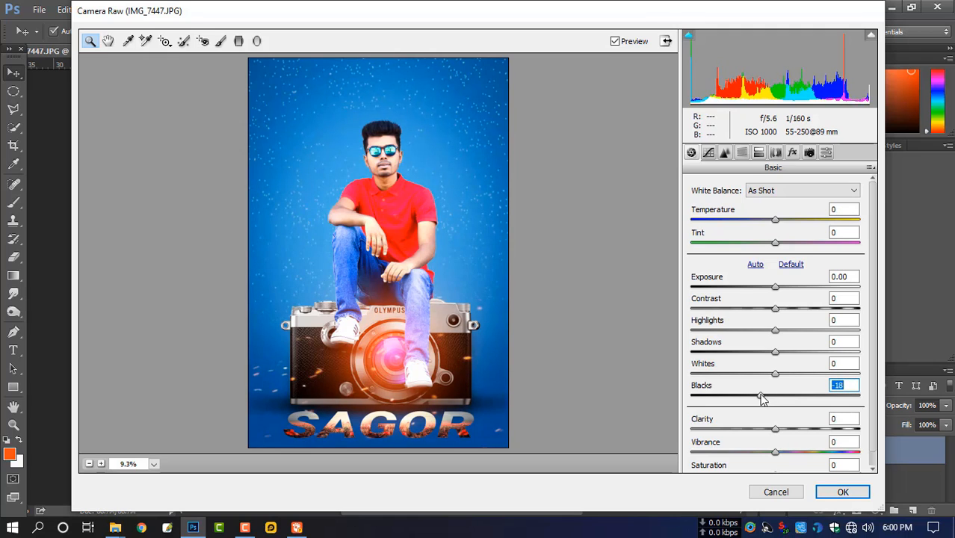
{"action": "mouse_move", "coordinate": [776, 352]}
{"action": "left_mouse_down"}
{"action": "mouse_move", "coordinate": [763, 363]}
{"action": "mouse_move", "coordinate": [757, 353]}
{"action": "mouse_move", "coordinate": [766, 336]}
{"action": "left_mouse_up"}
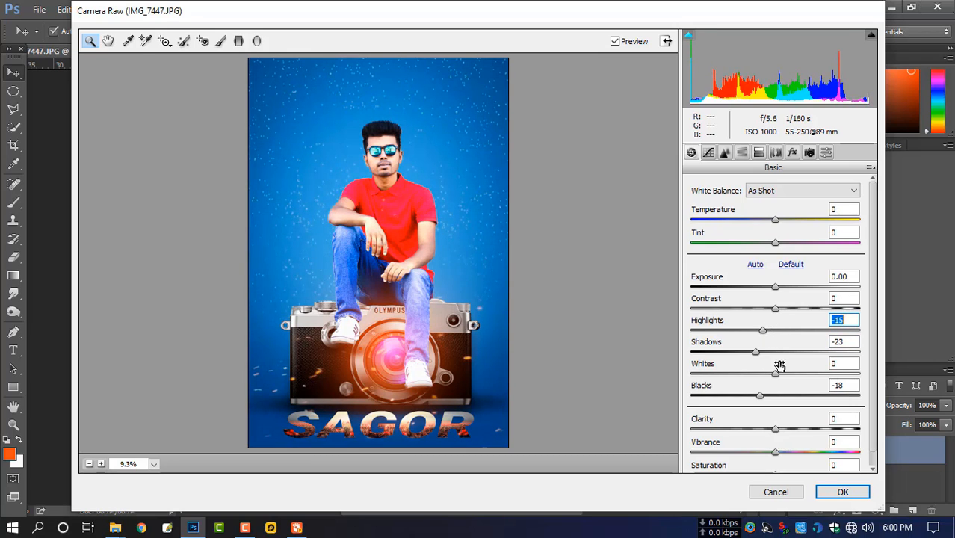
{"action": "left_click_drag", "start_coordinate": [778, 314], "coordinate": [786, 311]}
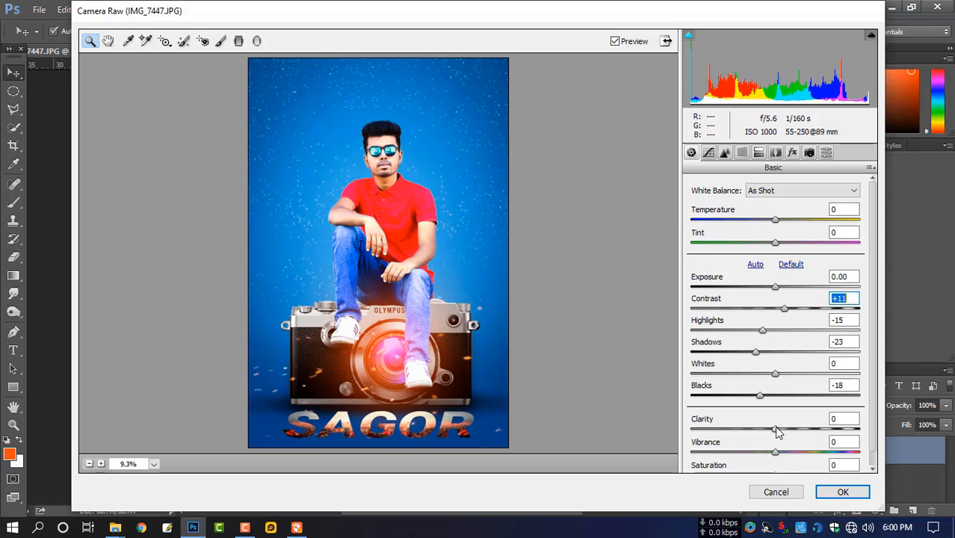
{"action": "left_click_drag", "start_coordinate": [774, 431], "coordinate": [785, 431]}
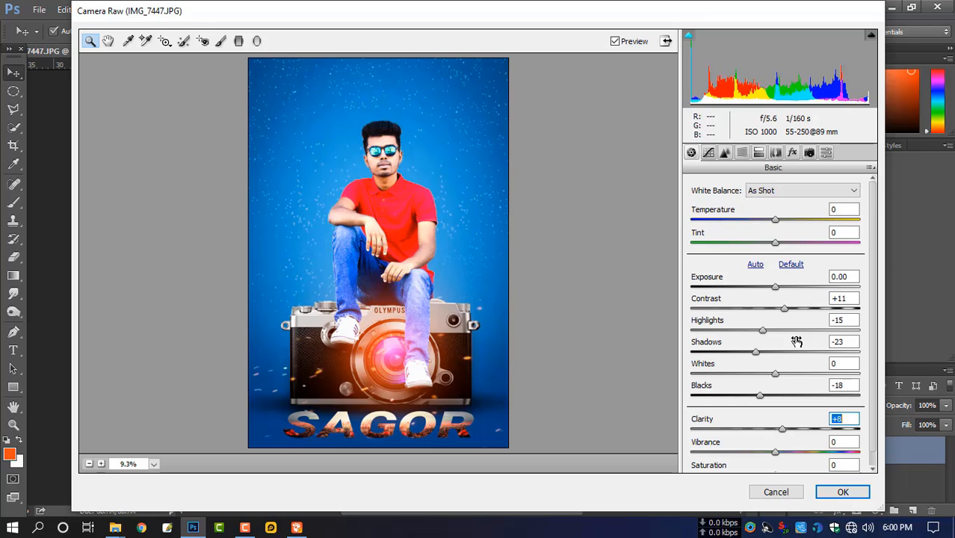
Add a post-crop vignette with an amount of -9 and apply the Camera Raw adjustments to the merged image.
{"action": "left_click", "coordinate": [792, 153]}
{"action": "mouse_move", "coordinate": [781, 334]}
{"action": "left_mouse_down"}
{"action": "mouse_move", "coordinate": [763, 335]}
{"action": "mouse_move", "coordinate": [774, 338]}
{"action": "left_mouse_up"}
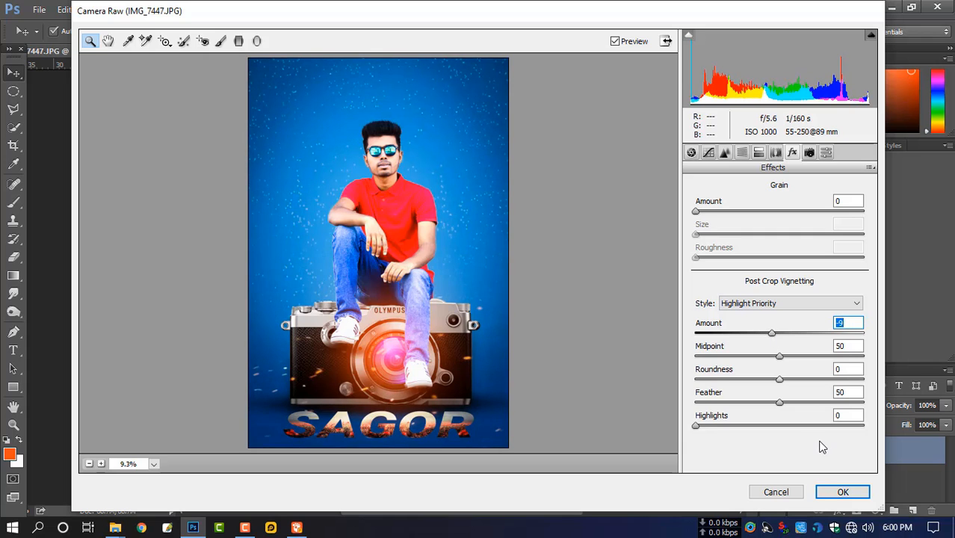
{"action": "left_click", "coordinate": [843, 493]}
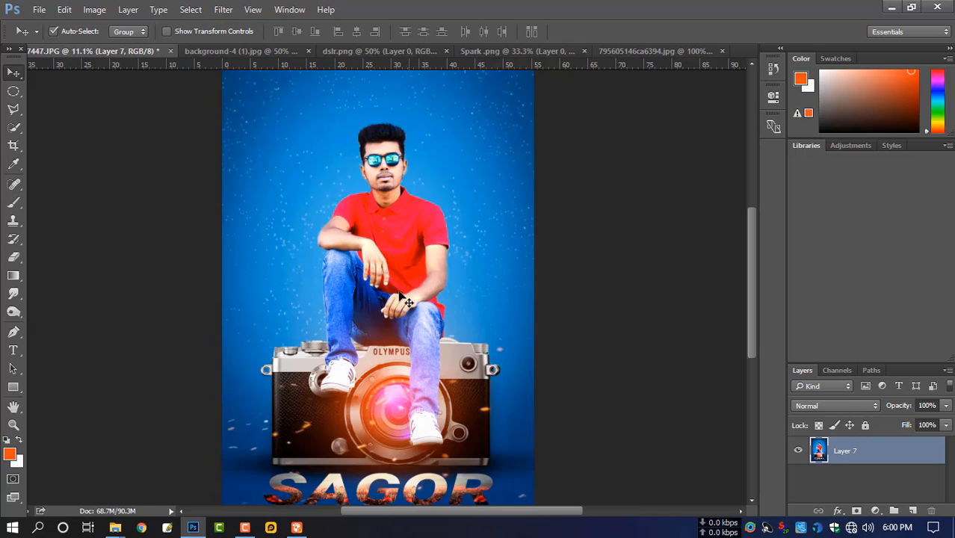
Soften the outline of the man's raised leg and resting forearm with the Blur tool at 175 px and 100% strength.
{"action": "key", "text": "alt"}
{"action": "left_click", "coordinate": [15, 313]}
{"action": "right_click", "coordinate": [16, 313]}
{"action": "right_click", "coordinate": [14, 295]}
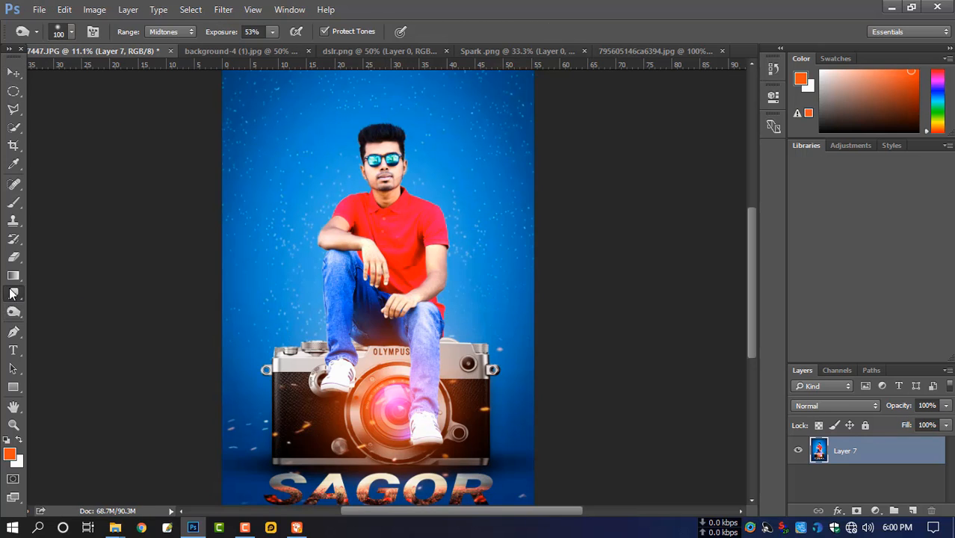
{"action": "left_click", "coordinate": [61, 293]}
{"action": "scroll", "coordinate": [408, 401], "scroll_direction": "up", "scroll_amount": 10}
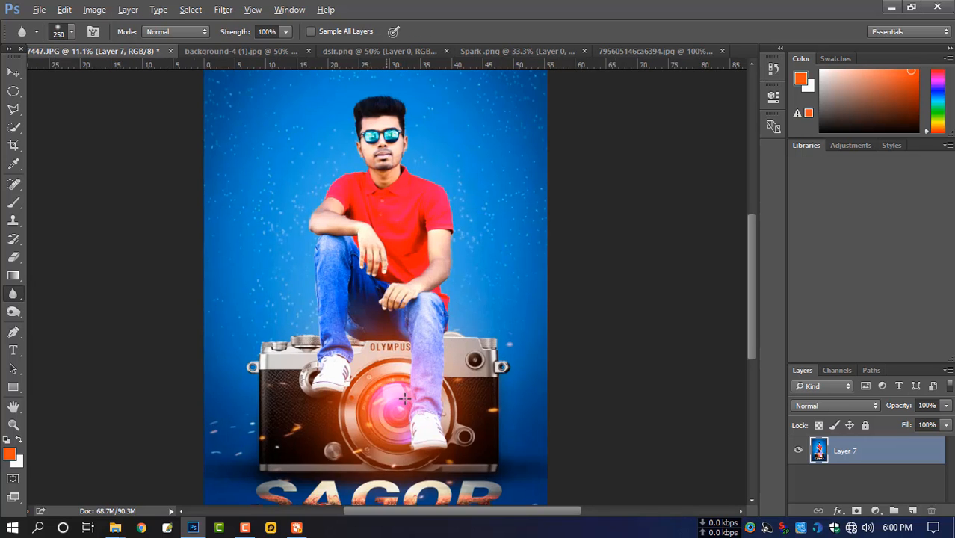
{"action": "left_click_drag", "start_coordinate": [404, 400], "coordinate": [418, 336]}
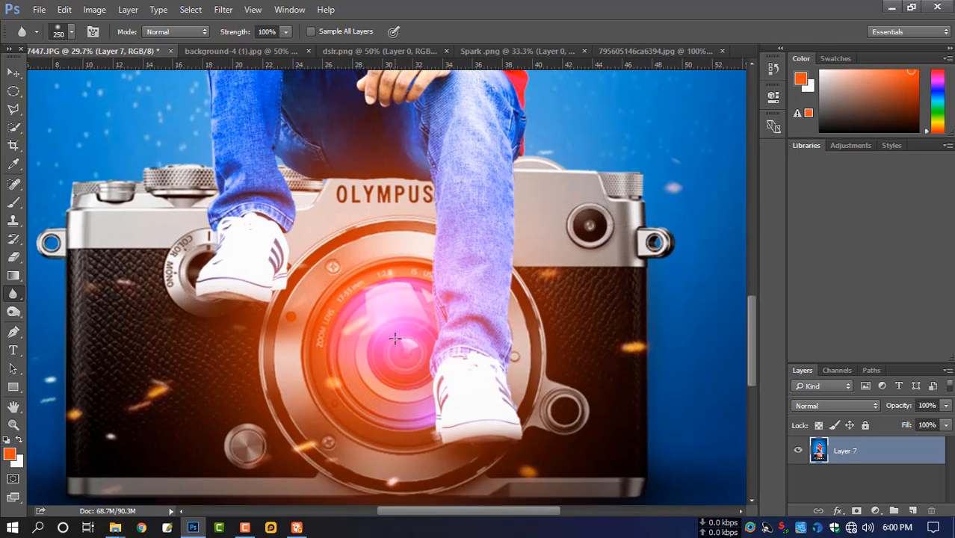
{"action": "key", "text": "bracketleft"}
{"action": "key", "text": "bracketleft"}
{"action": "key", "text": "bracketleft"}
{"action": "left_click_drag", "start_coordinate": [212, 268], "coordinate": [313, 394]}
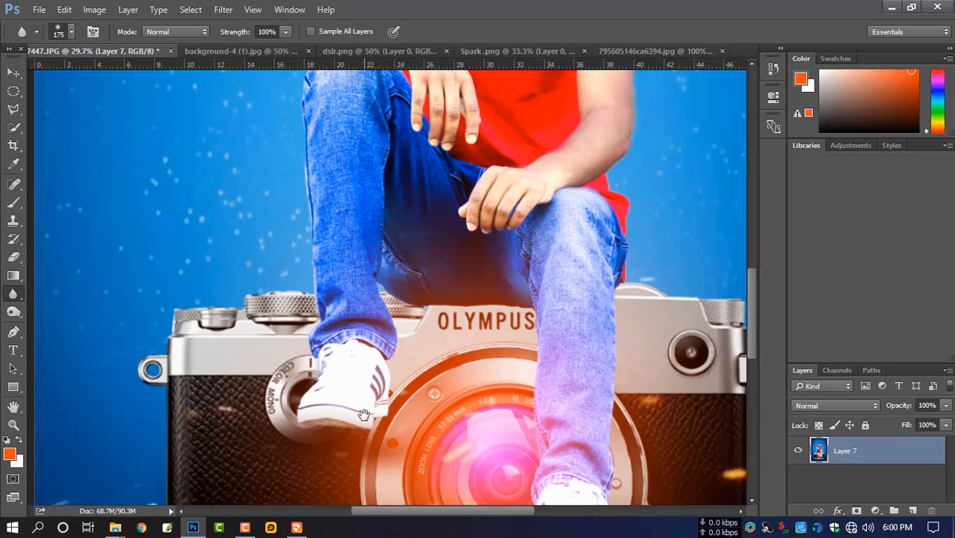
{"action": "left_click_drag", "start_coordinate": [344, 154], "coordinate": [343, 305]}
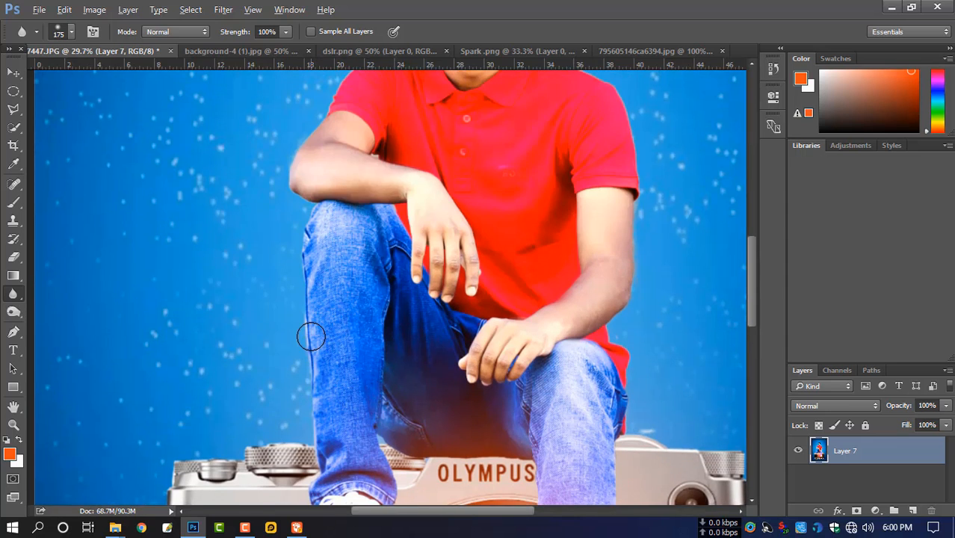
{"action": "scroll", "coordinate": [311, 335], "scroll_direction": "down", "scroll_amount": 2}
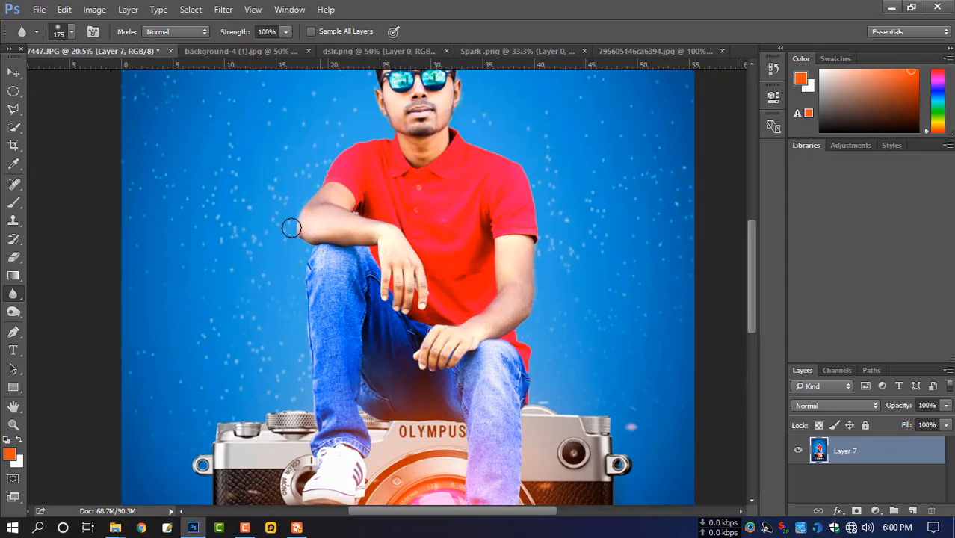
{"action": "left_click_drag", "start_coordinate": [346, 198], "coordinate": [315, 261]}
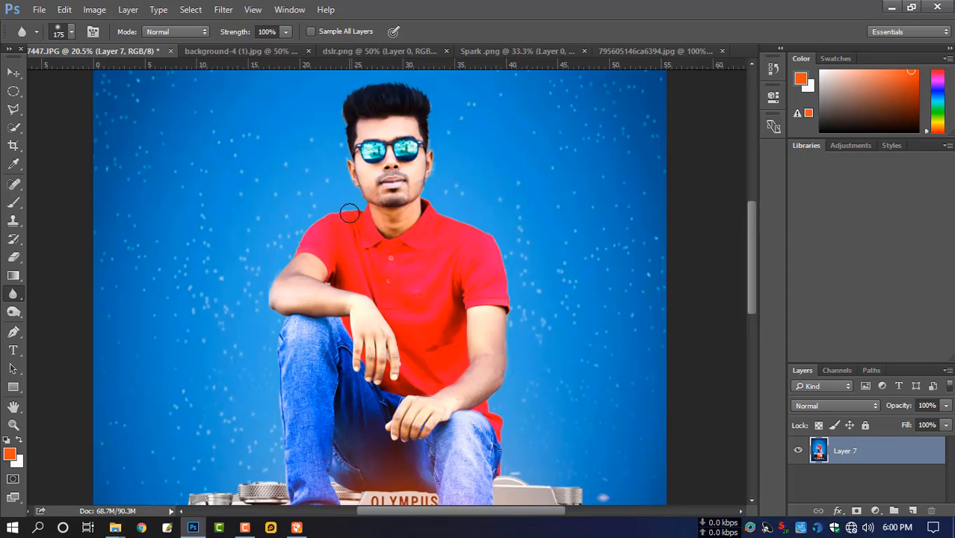
Blur the cutout edge along the jaw and ear on the resting-forearm side of the face with a 60 px brush.
{"action": "scroll", "coordinate": [350, 213], "scroll_direction": "up", "scroll_amount": 4}
{"action": "key", "text": "bracketleft"}
{"action": "key", "text": "bracketleft"}
{"action": "key", "text": "bracketleft"}
{"action": "key", "text": "bracketleft"}
{"action": "key", "text": "bracketleft"}
{"action": "key", "text": "bracketleft"}
{"action": "key", "text": "bracketleft"}
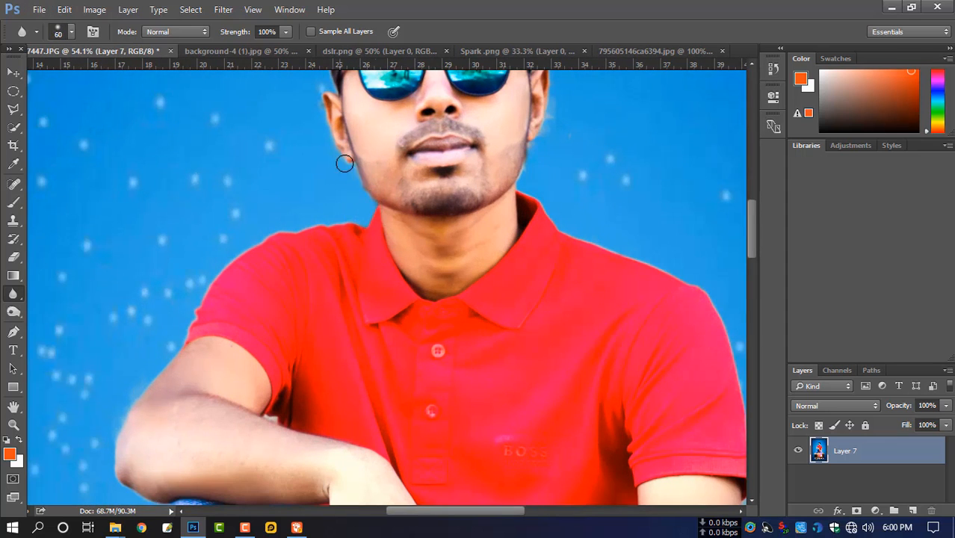
{"action": "left_click_drag", "start_coordinate": [344, 162], "coordinate": [315, 239]}
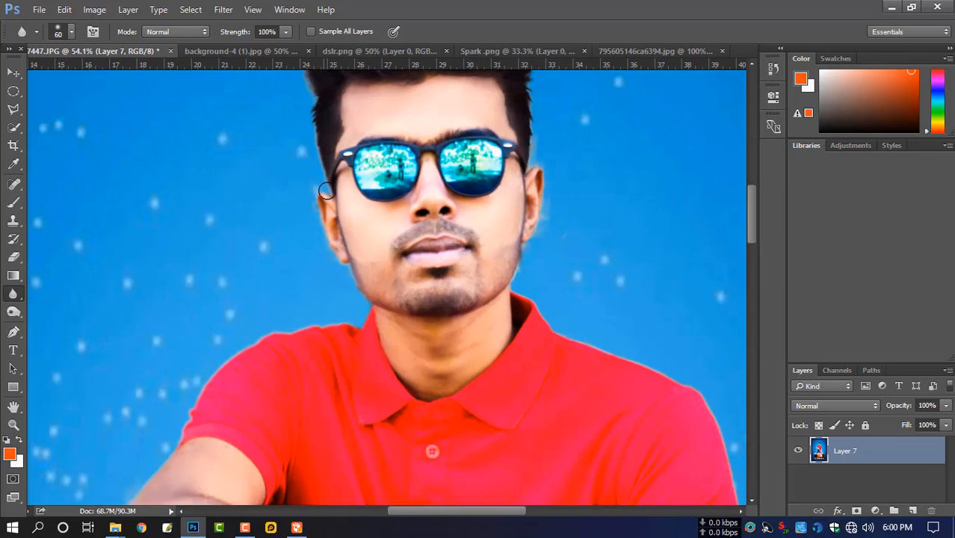
Blur the cutout edge of the collar, shoulder and sleeve on the man's other side with the 60 px brush.
{"action": "left_click_drag", "start_coordinate": [530, 157], "coordinate": [404, 175]}
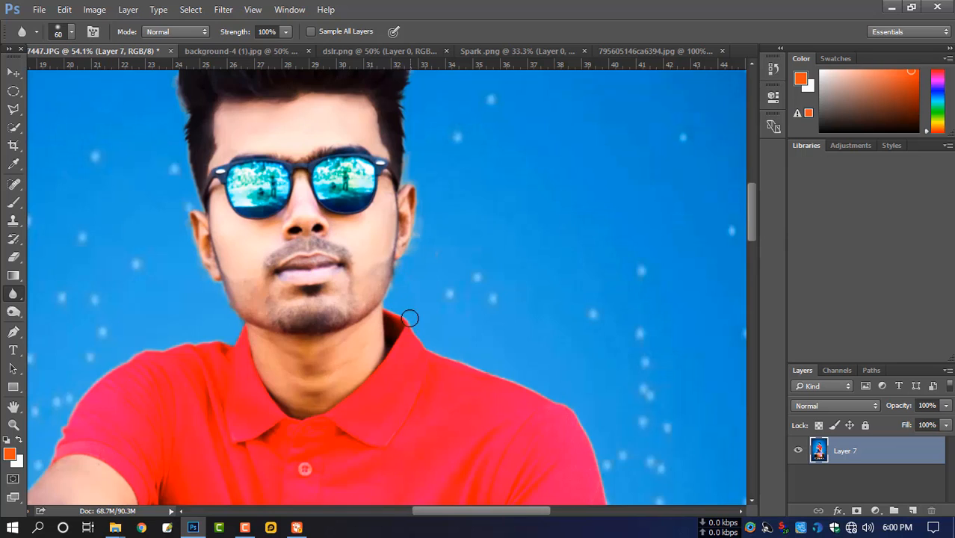
{"action": "scroll", "coordinate": [409, 319], "scroll_direction": "down", "scroll_amount": 2}
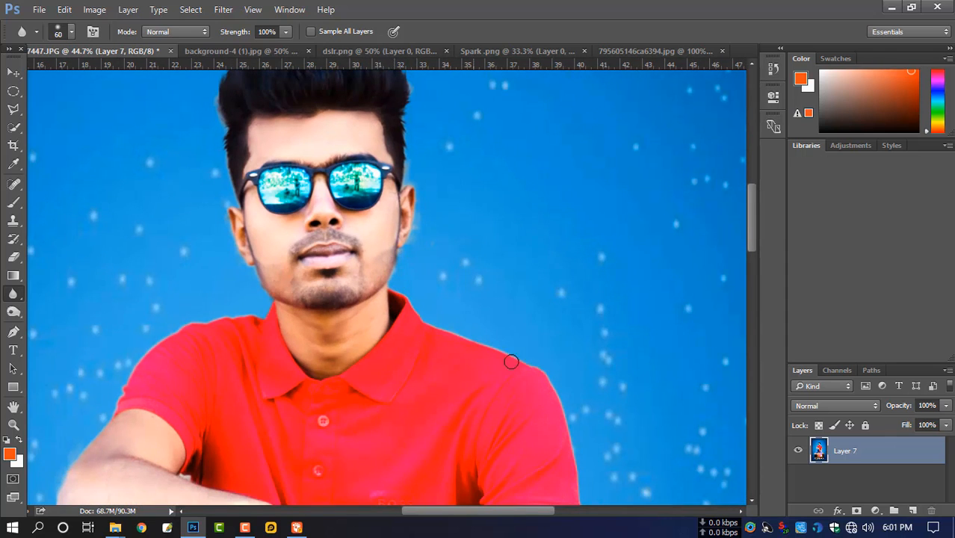
{"action": "left_click_drag", "start_coordinate": [509, 393], "coordinate": [405, 273]}
{"action": "scroll", "coordinate": [408, 266], "scroll_direction": "down", "scroll_amount": 5}
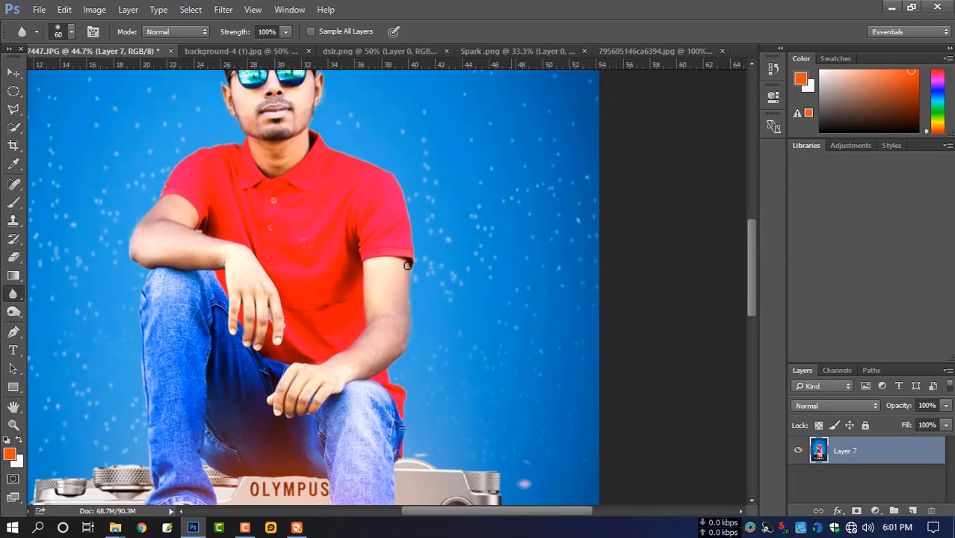
Enlarge the Blur brush to 200 px and soften the edges of the lowered leg and shirt hem against the camera.
{"action": "scroll", "coordinate": [408, 265], "scroll_direction": "down", "scroll_amount": 2}
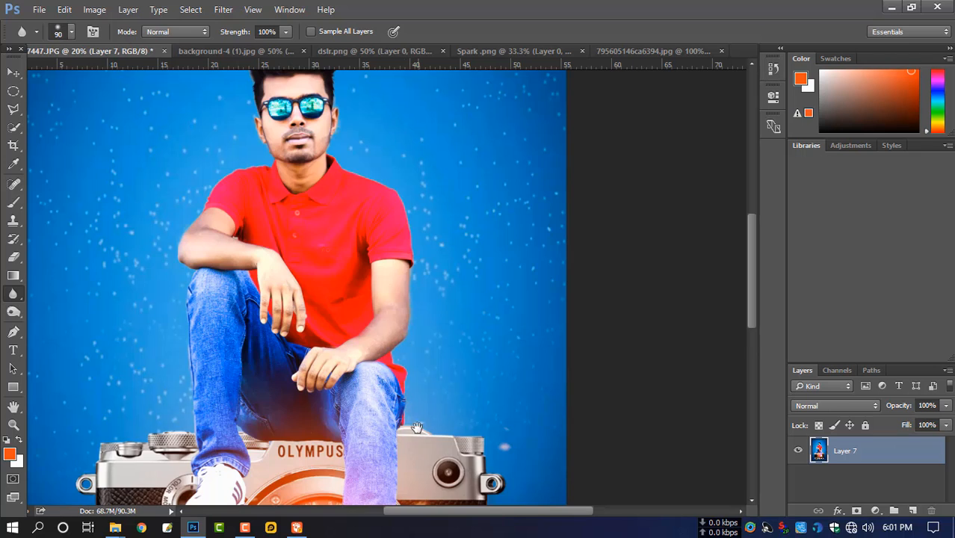
{"action": "left_click_drag", "start_coordinate": [416, 428], "coordinate": [394, 311]}
{"action": "key", "text": "bracketright"}
{"action": "key", "text": "bracketright"}
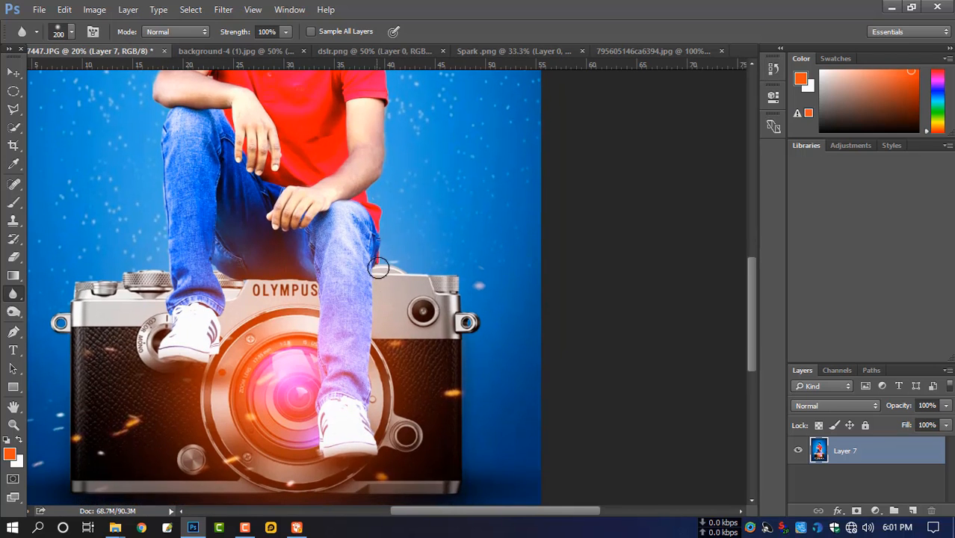
{"action": "scroll", "coordinate": [464, 411], "scroll_direction": "down", "scroll_amount": 3}
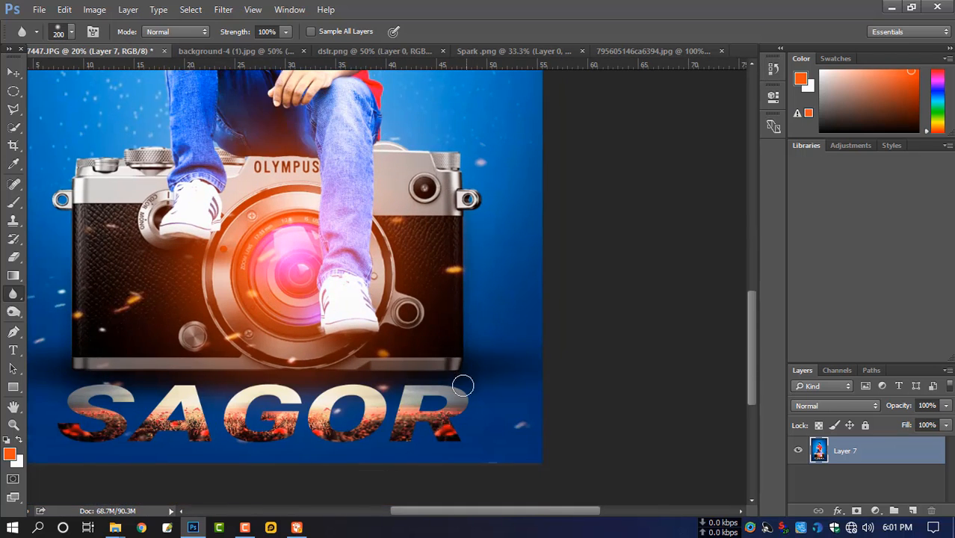
{"action": "scroll", "coordinate": [422, 382], "scroll_direction": "down", "scroll_amount": 3}
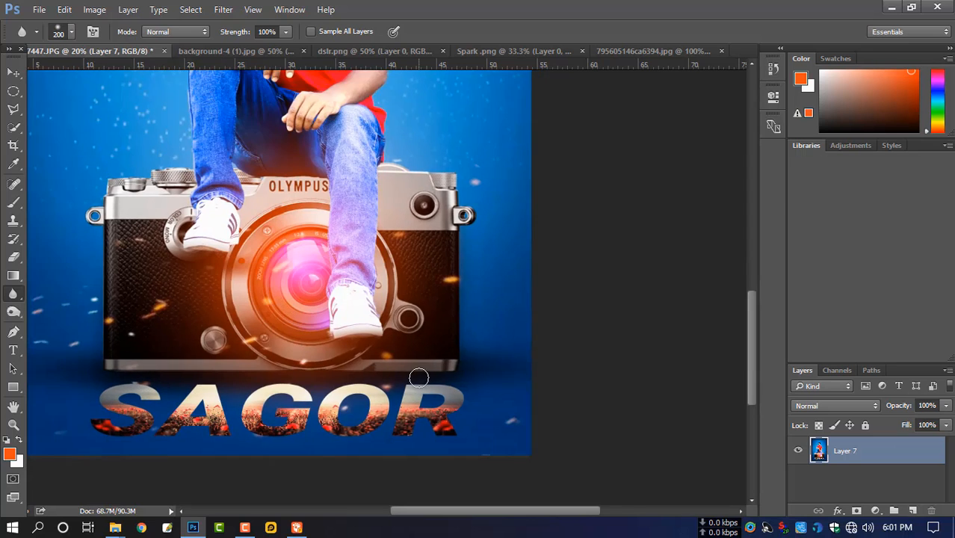
{"action": "scroll", "coordinate": [431, 371], "scroll_direction": "down", "scroll_amount": 1}
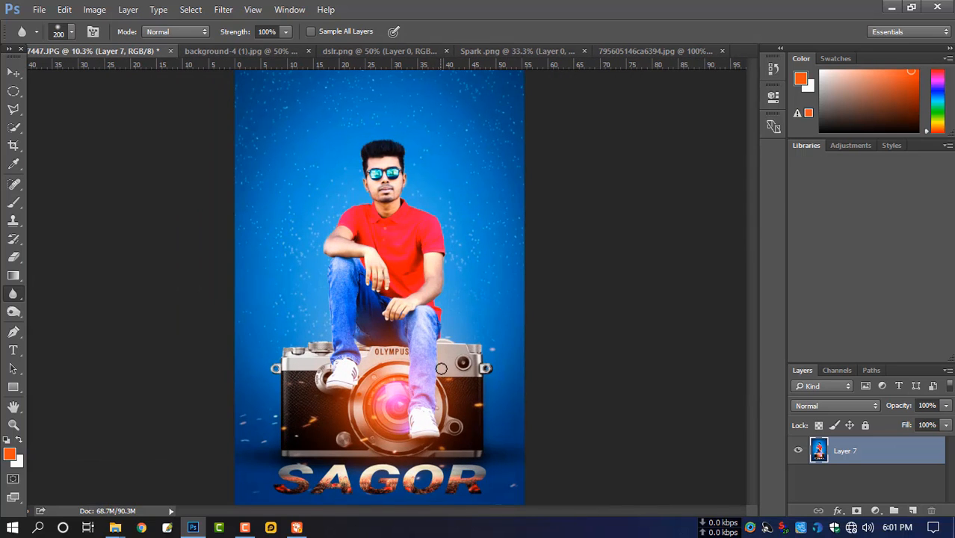
Add a new layer and paint one soft black (000000) dab on it with a 900 px brush beside the man's head.
{"action": "left_click", "coordinate": [913, 511]}
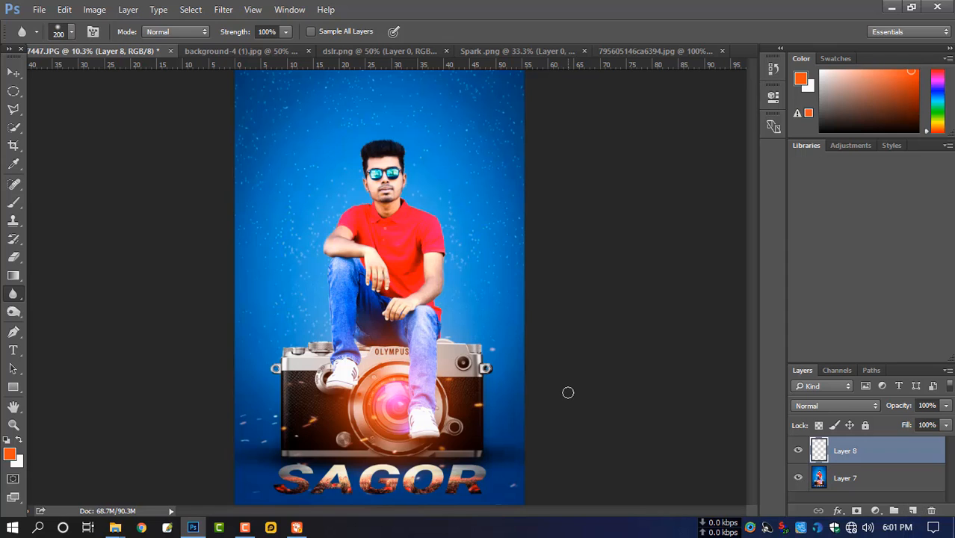
{"action": "key", "text": "b"}
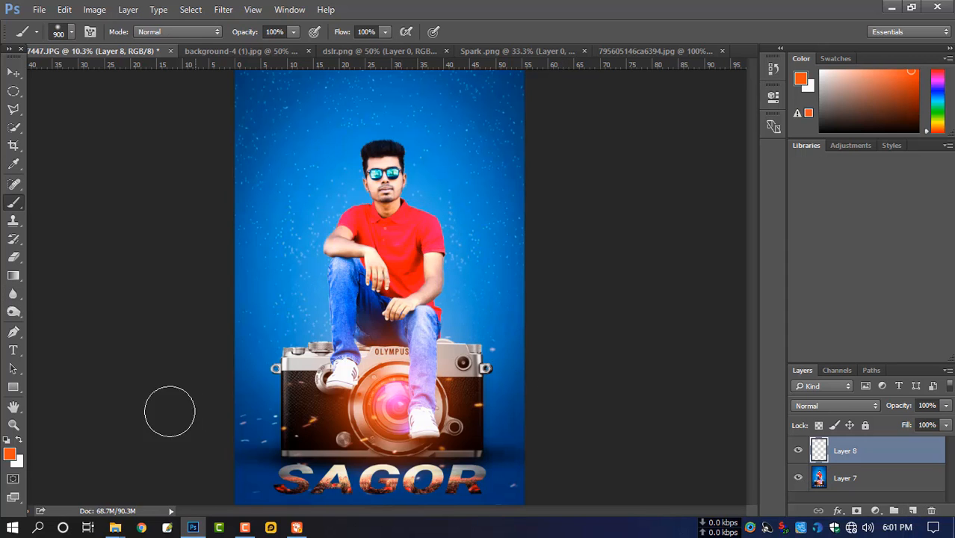
{"action": "left_click", "coordinate": [8, 456]}
{"action": "left_click_drag", "start_coordinate": [603, 312], "coordinate": [527, 379]}
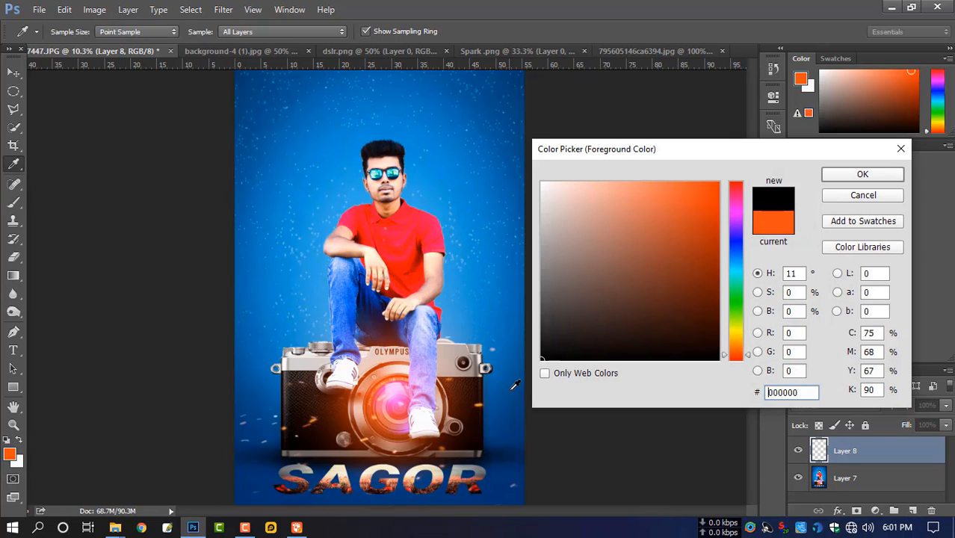
{"action": "key", "text": "Return"}
{"action": "left_click", "coordinate": [441, 154]}
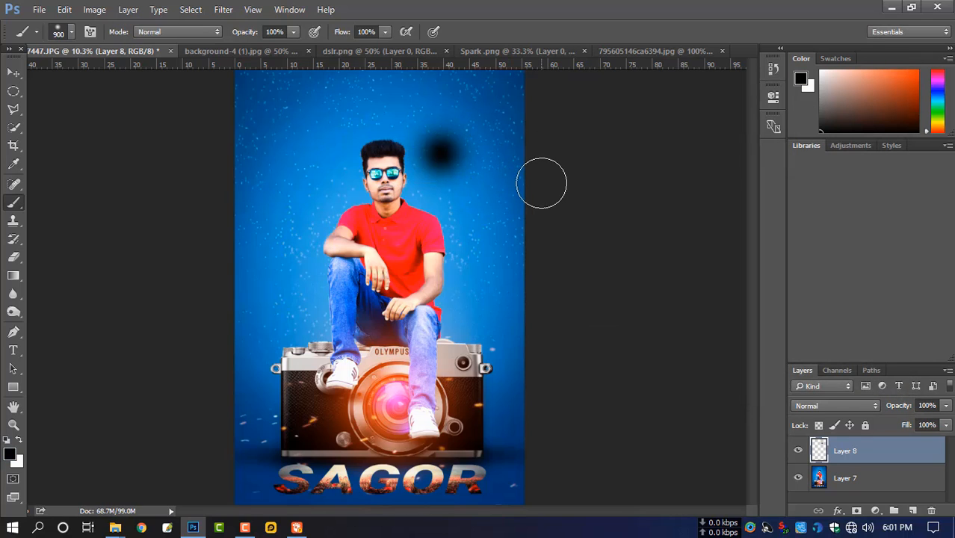
Transform the black dab into a thin shadow strip beneath the SAGOR caption, scaled to 304.31% width and 8.89% height.
{"action": "key", "text": "ctrl+t"}
{"action": "left_click_drag", "start_coordinate": [441, 101], "coordinate": [426, 332]}
{"action": "left_click_drag", "start_coordinate": [438, 430], "coordinate": [530, 499]}
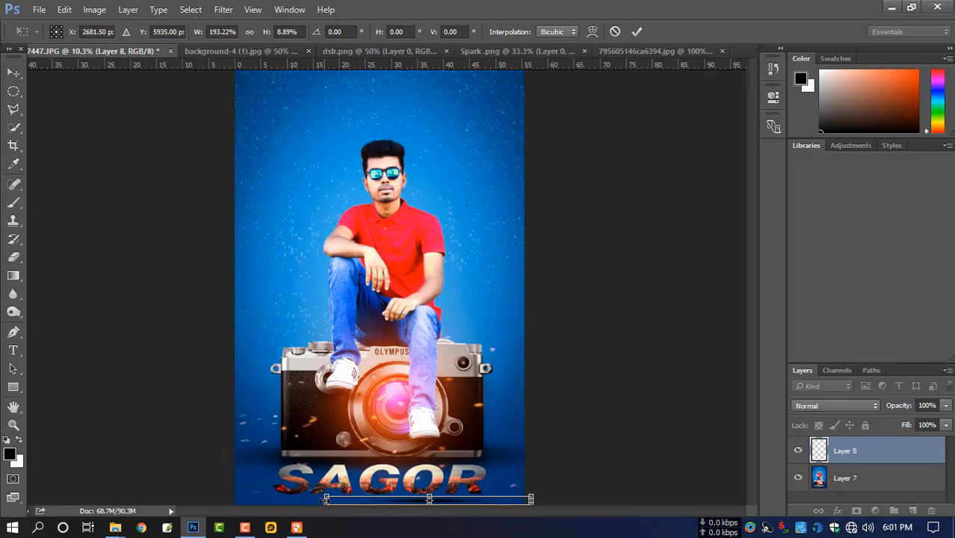
{"action": "left_click_drag", "start_coordinate": [326, 499], "coordinate": [209, 499]}
{"action": "key", "text": "b"}
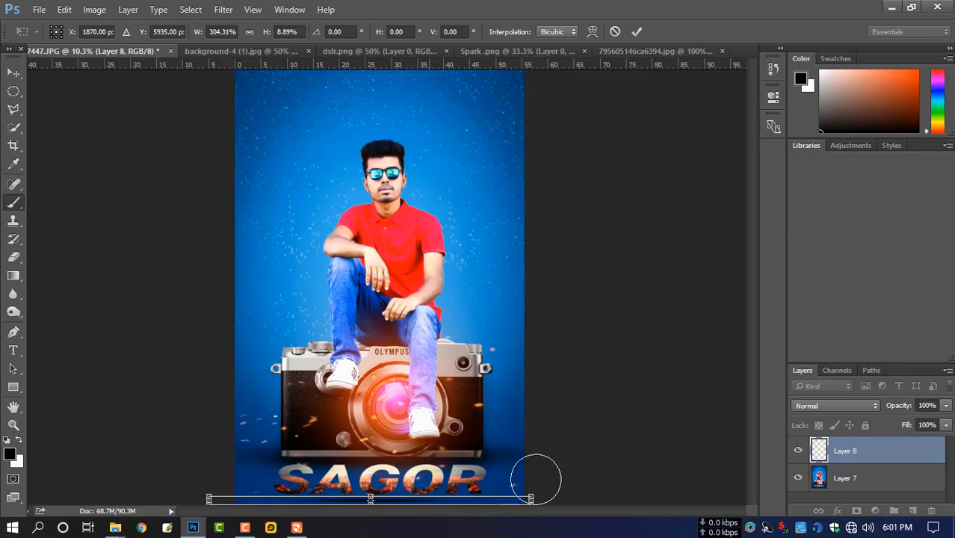
{"action": "key", "text": "Return"}
Widen the shadow strip past both image edges and position it directly under the SAGOR lettering.
{"action": "left_click", "coordinate": [14, 73]}
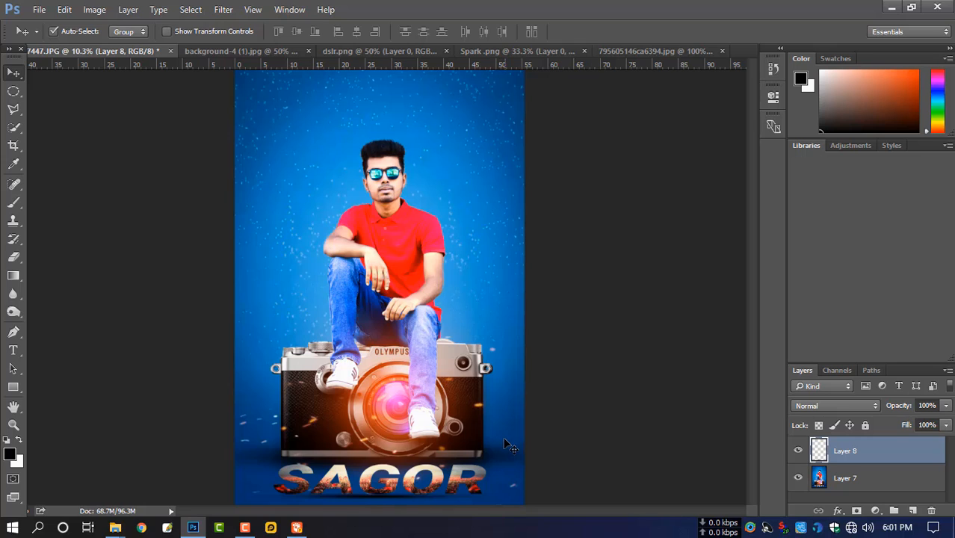
{"action": "key", "text": "ctrl+t"}
{"action": "left_click_drag", "start_coordinate": [530, 496], "coordinate": [577, 495]}
{"action": "key", "text": "Return"}
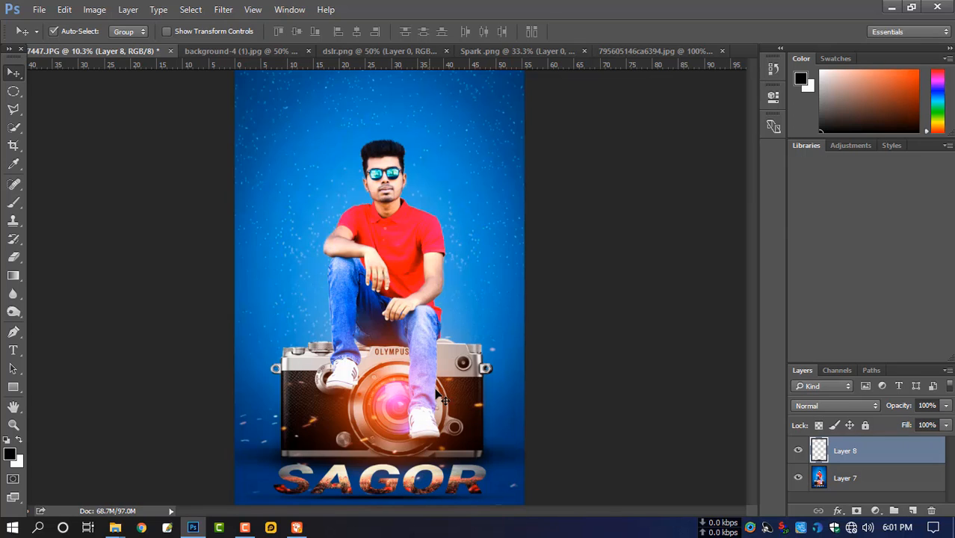
{"action": "key", "text": "ctrl+t"}
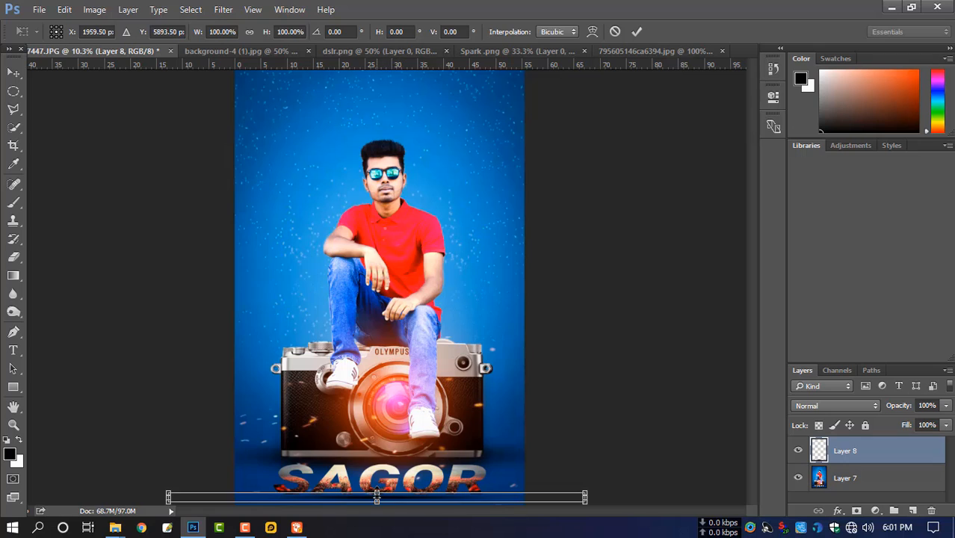
{"action": "key", "text": "Return"}
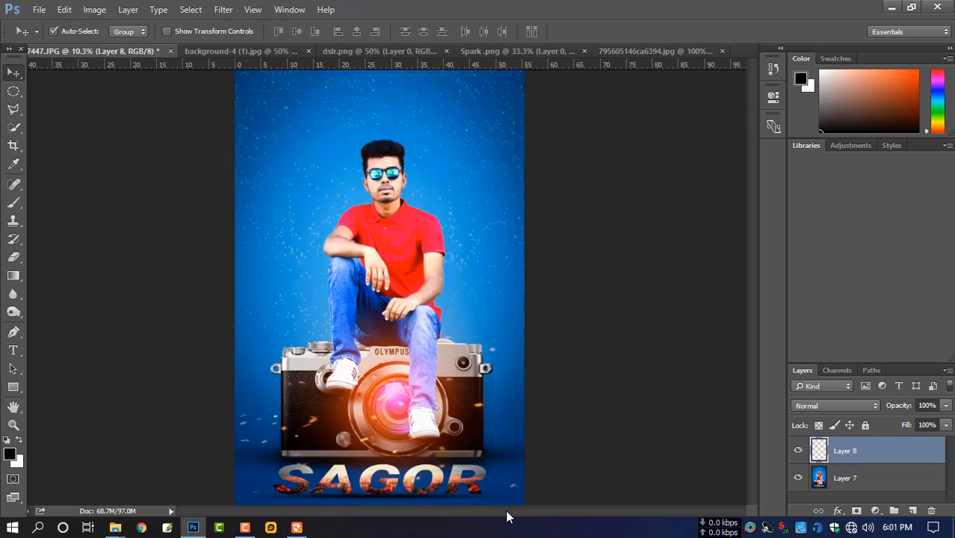
{"action": "key", "text": "ctrl+0"}
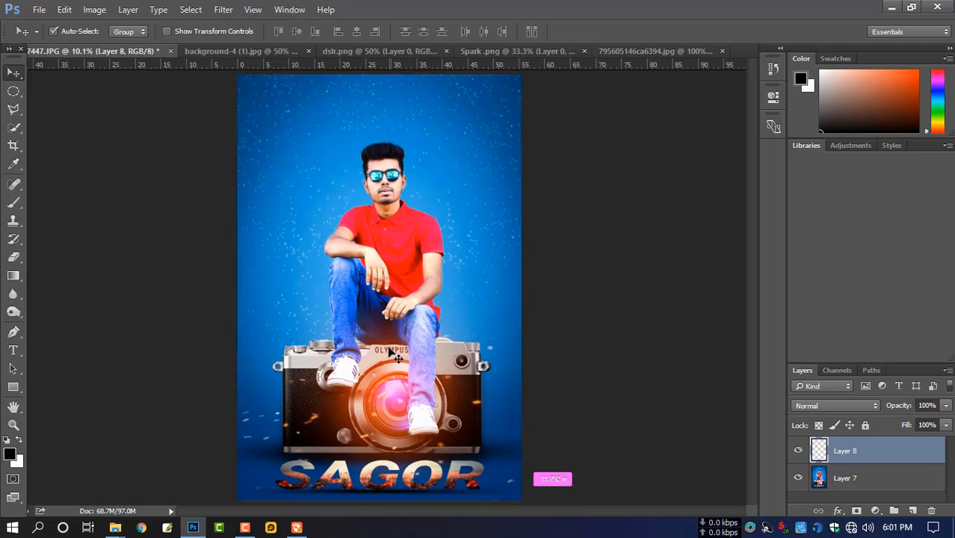